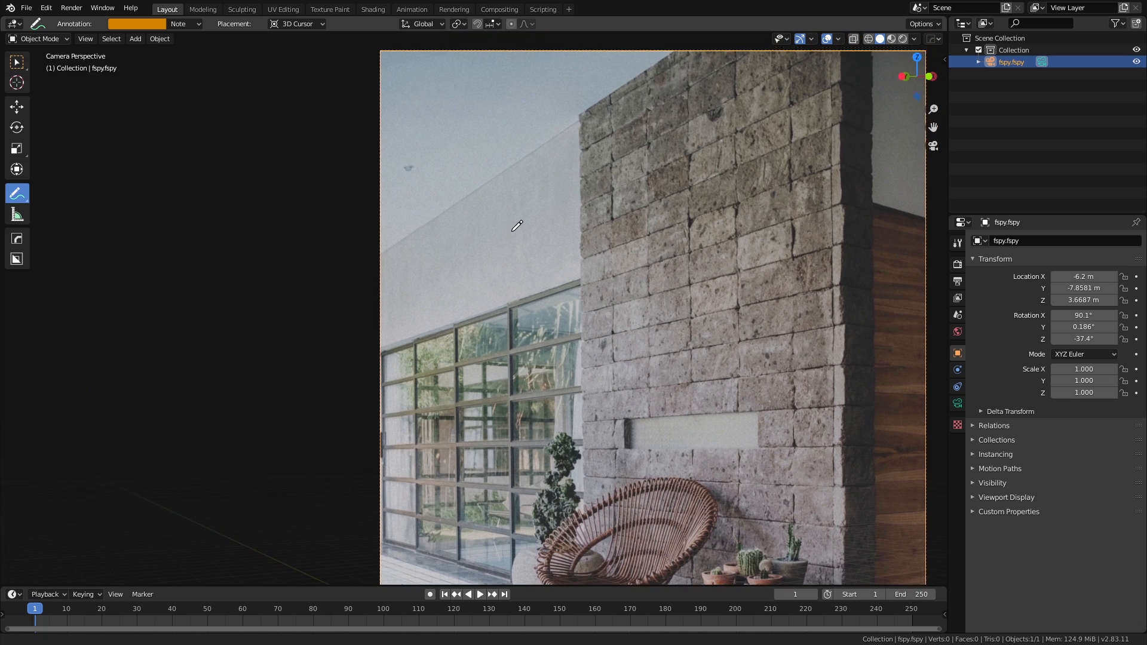
Step: Circle the sloping top edge of the white wall beside the stone wall with an annotation stroke
mouse_move(464, 153)
mouse_down()
mouse_move(354, 249)
mouse_move(525, 222)
mouse_up()
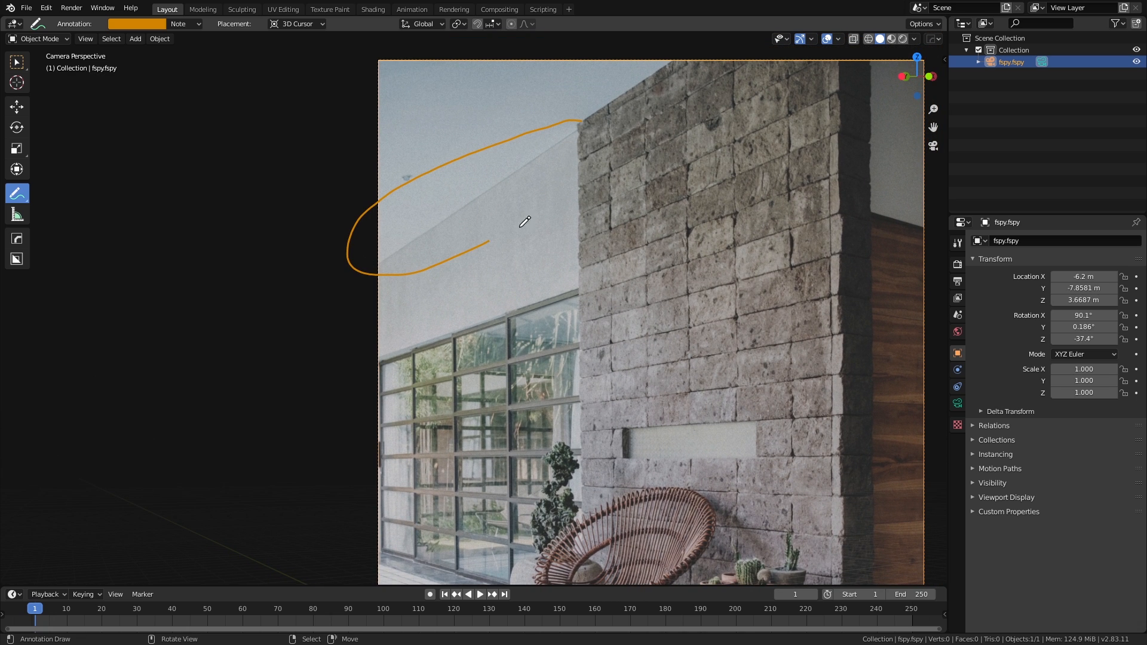
drag(590, 126, 582, 116)
scroll(597, 227, down, 3)
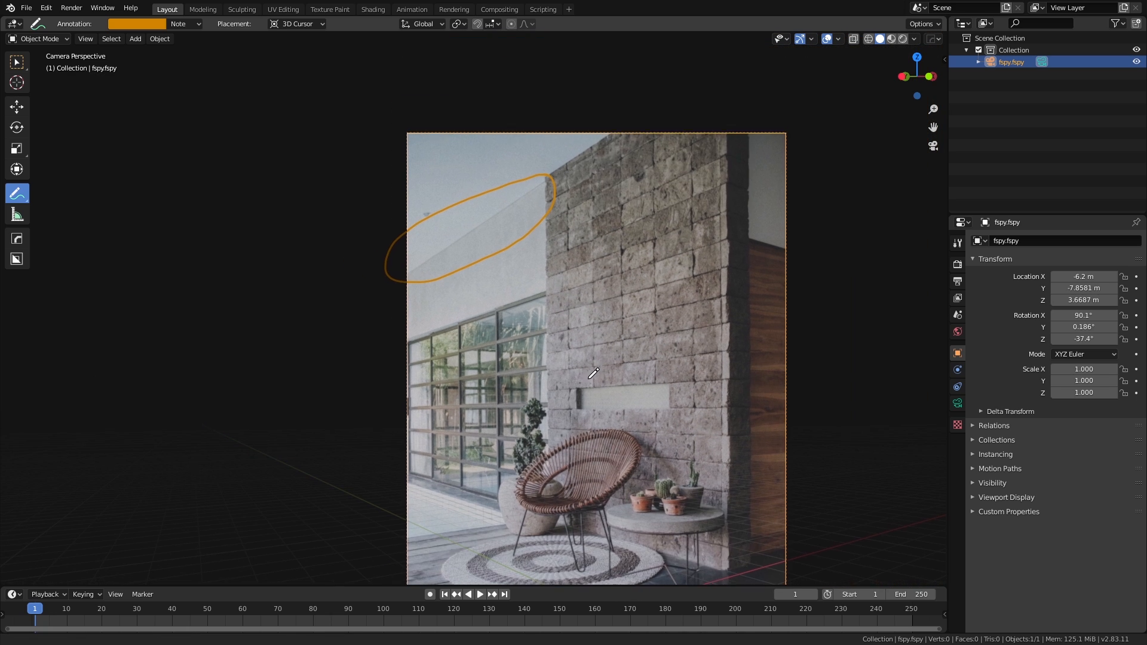
Step: Annotate the diagonal floor tile lines in front of the rug and mark the upper end of the stone wall
shift+middle_drag(617, 405, 545, 201)
scroll(566, 456, up, 2)
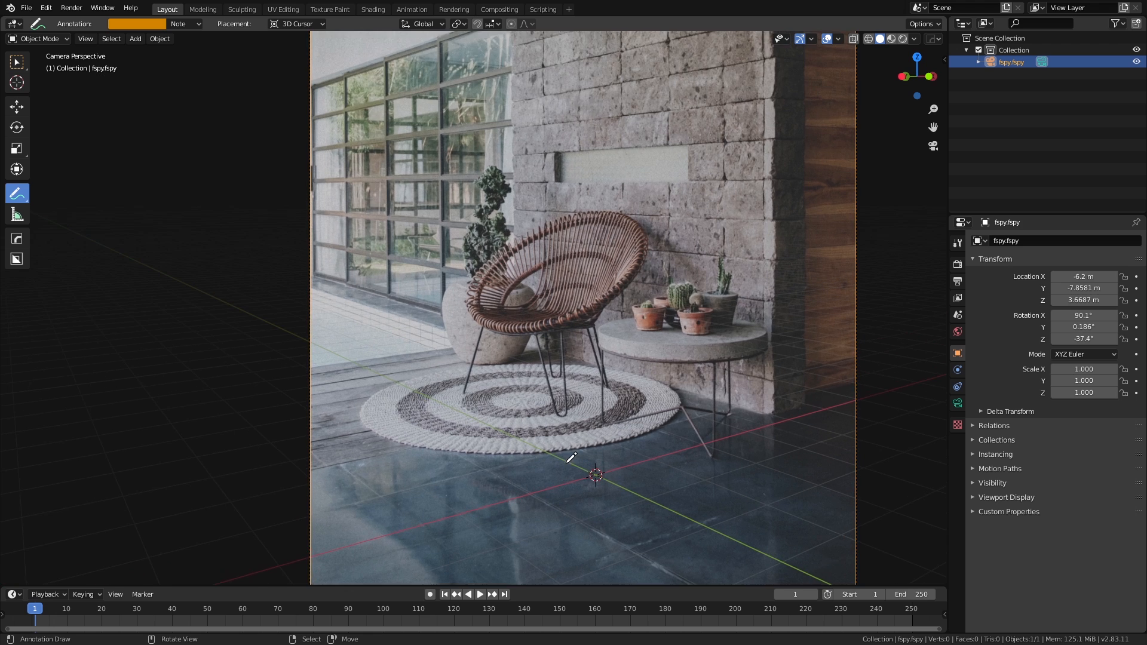
shift+middle_drag(566, 460, 546, 368)
drag(653, 456, 519, 362)
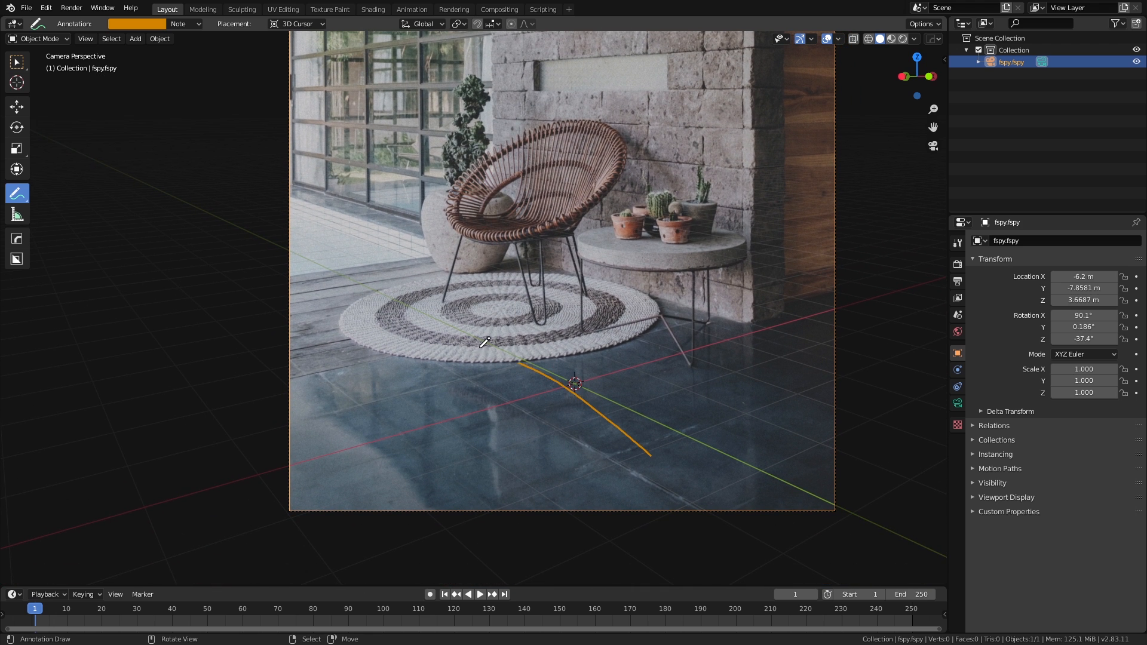
drag(430, 392, 700, 516)
drag(634, 441, 618, 435)
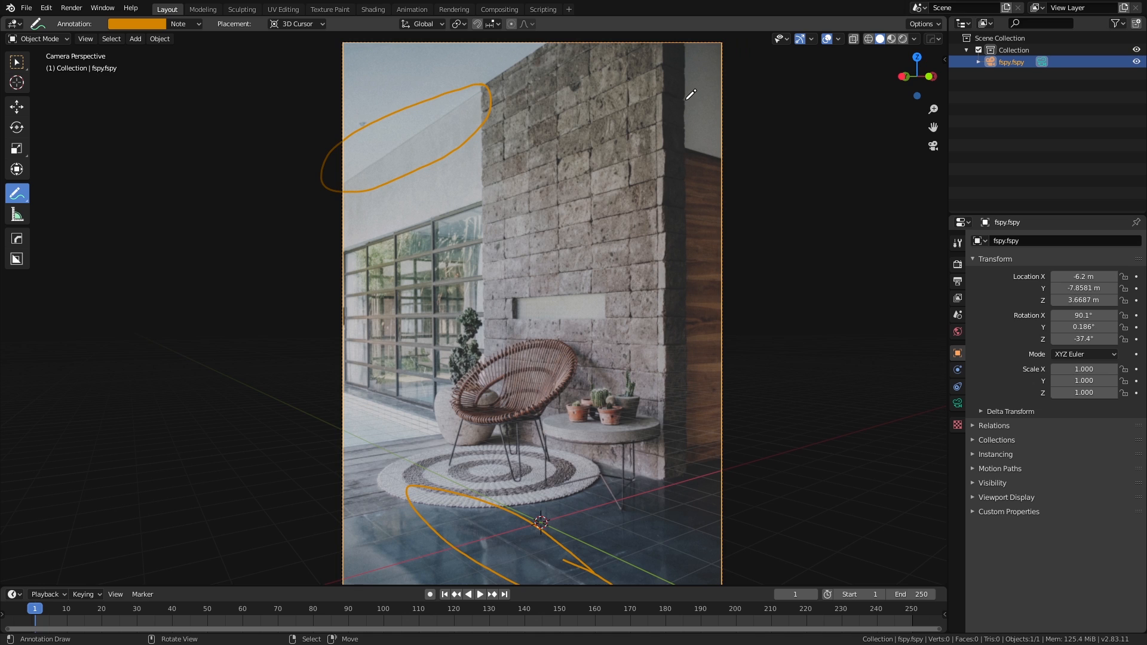
drag(664, 31, 626, 161)
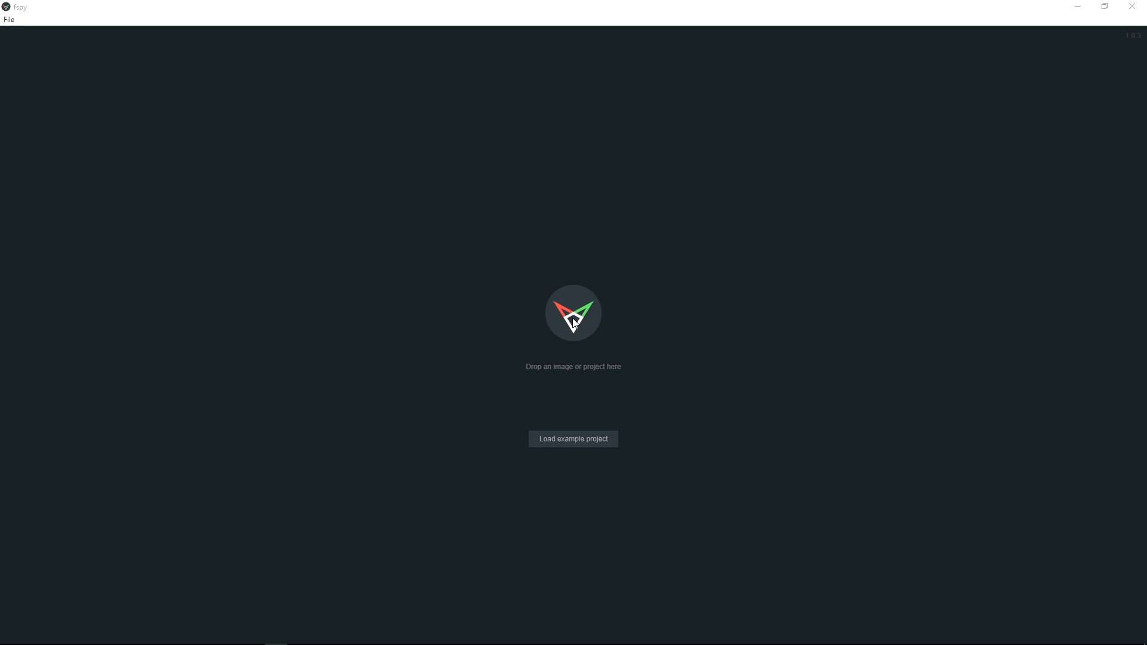
Step: Switch to fSpy, load the example project and turn off image dimming
click(573, 439)
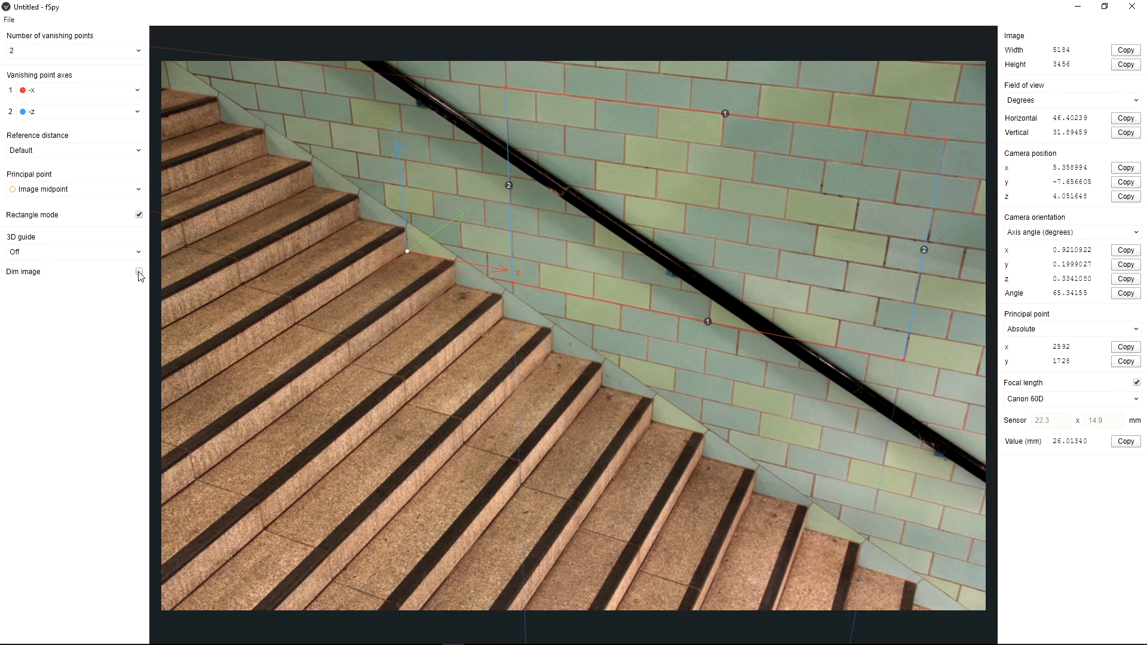
click(139, 273)
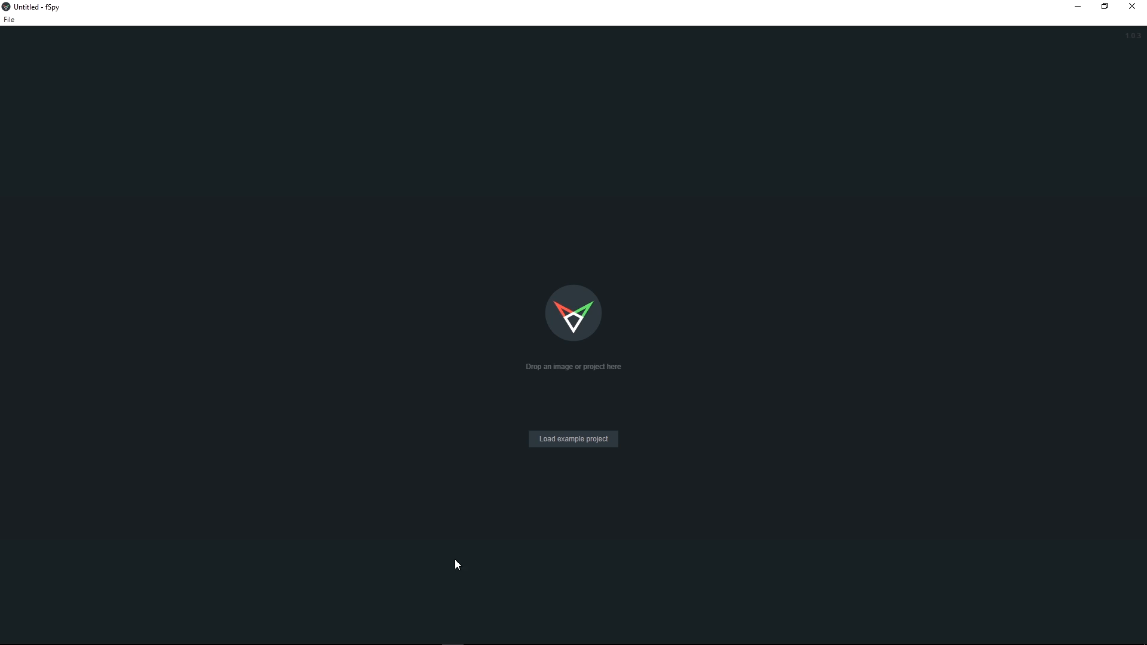
Step: Load the patio photo with the wicker chair into fSpy and turn off image dimming
drag(457, 564, 551, 362)
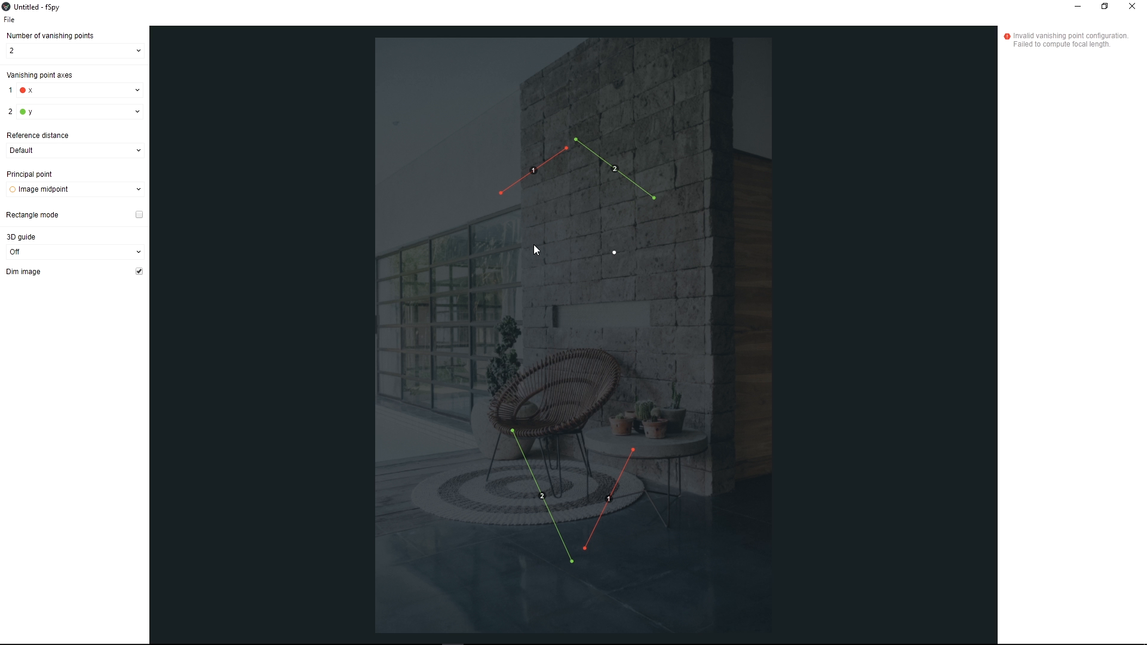
click(140, 273)
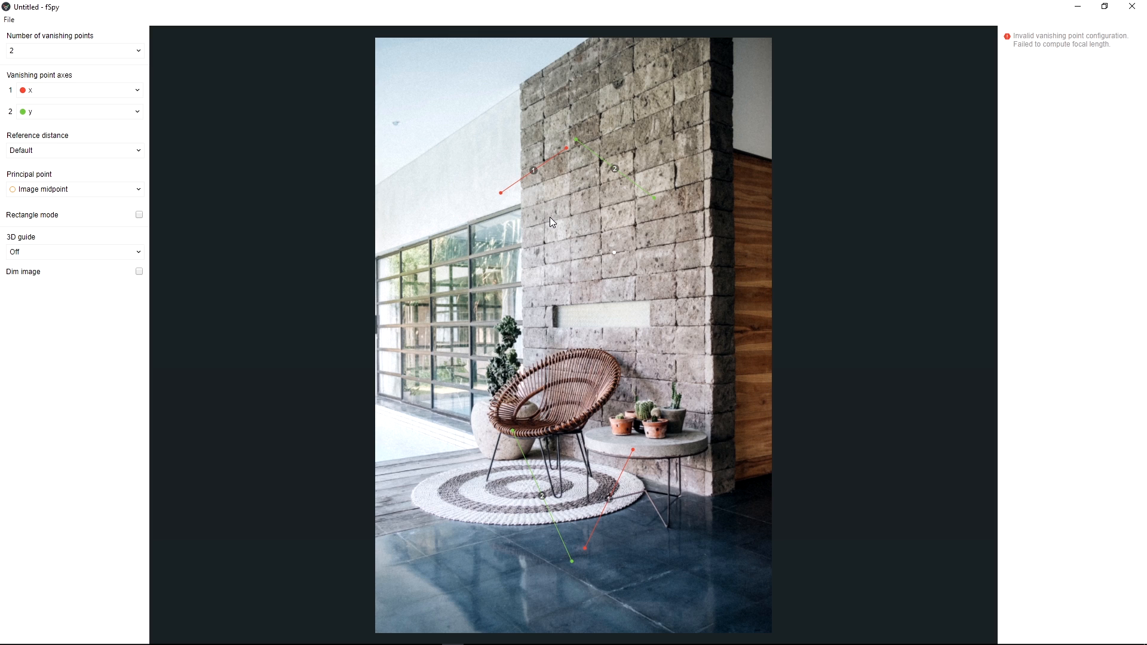
Step: Set the axis of the second vanishing point to z
click(88, 113)
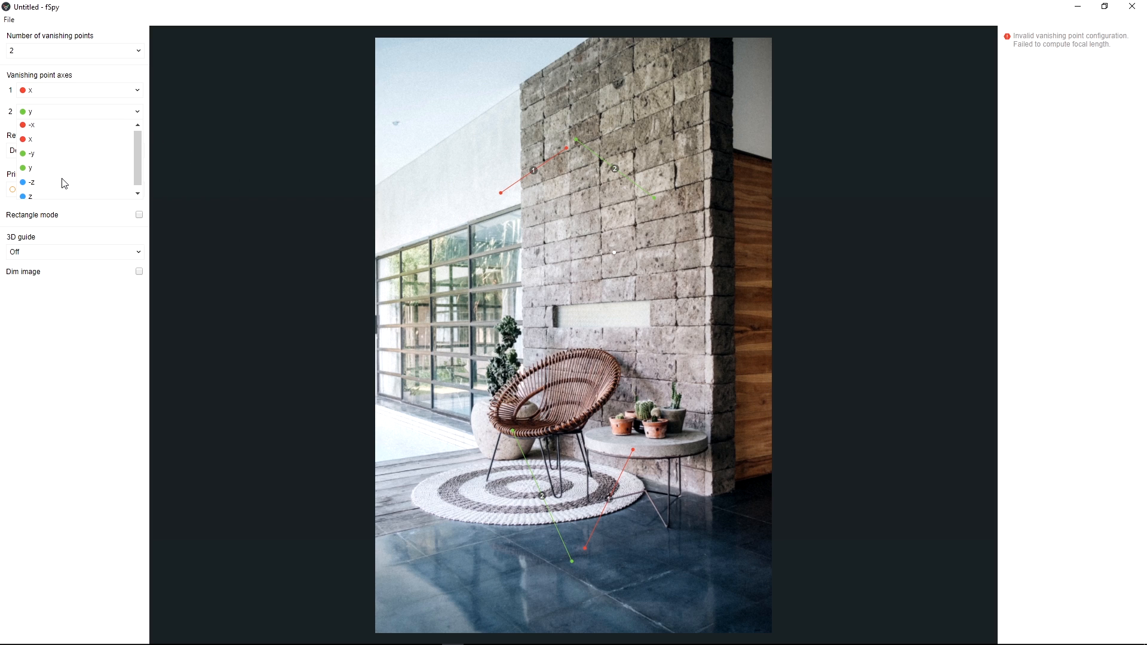
scroll(60, 185, down, 1)
click(27, 191)
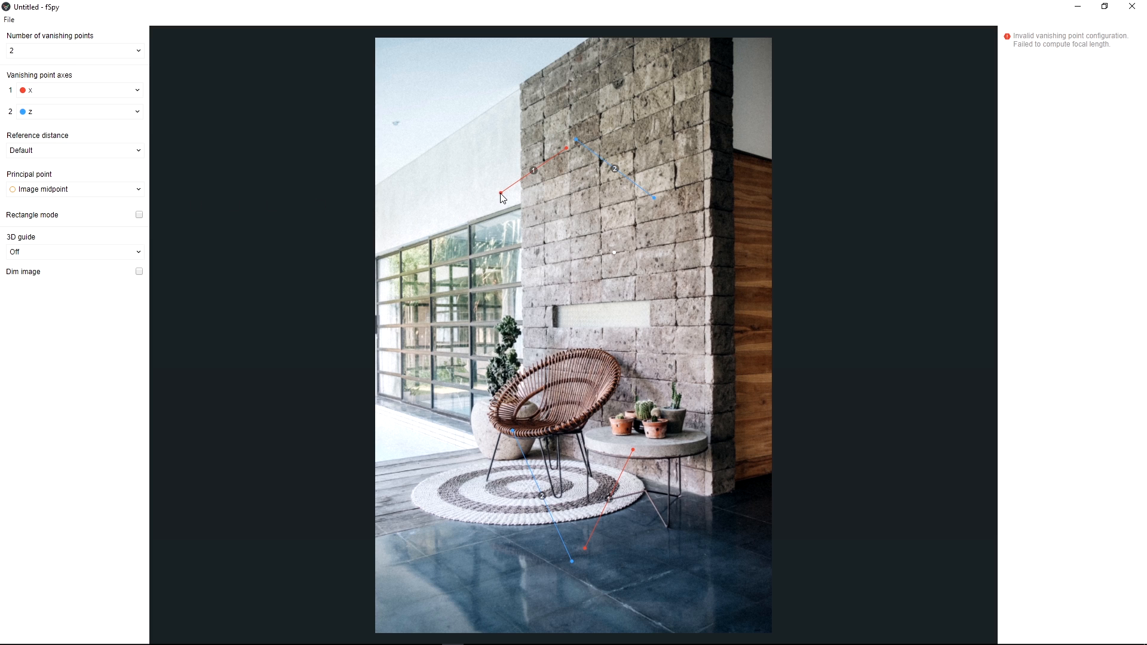
Step: Load the prepared patio setup with z and y vanishing point axes and turn off image dimming
click(9, 20)
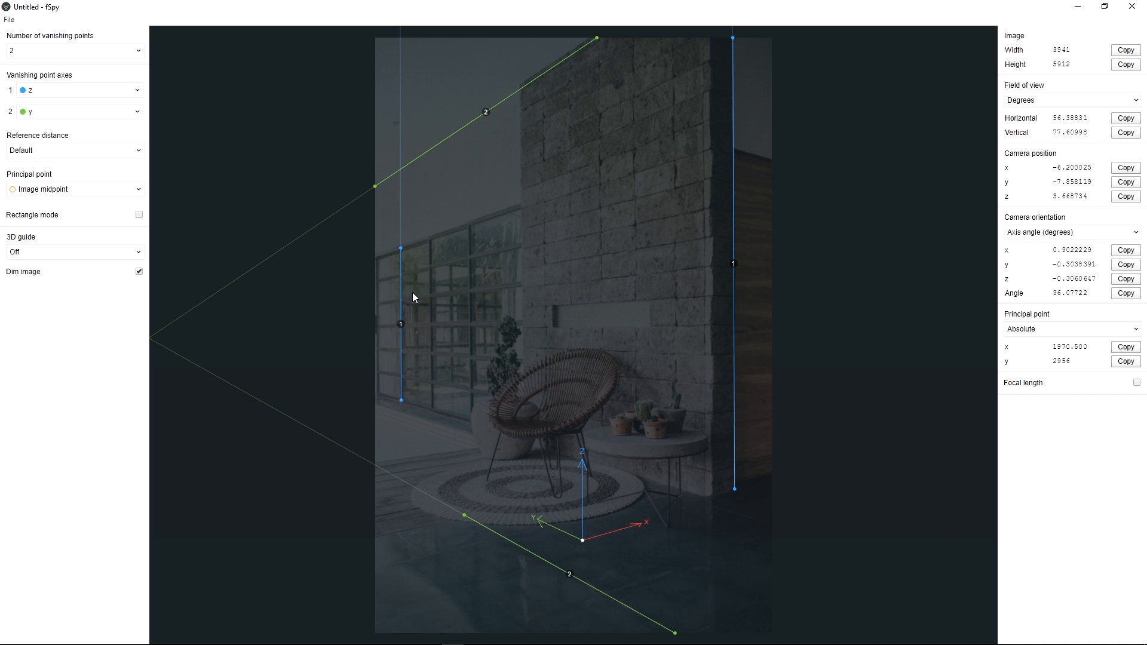
click(139, 273)
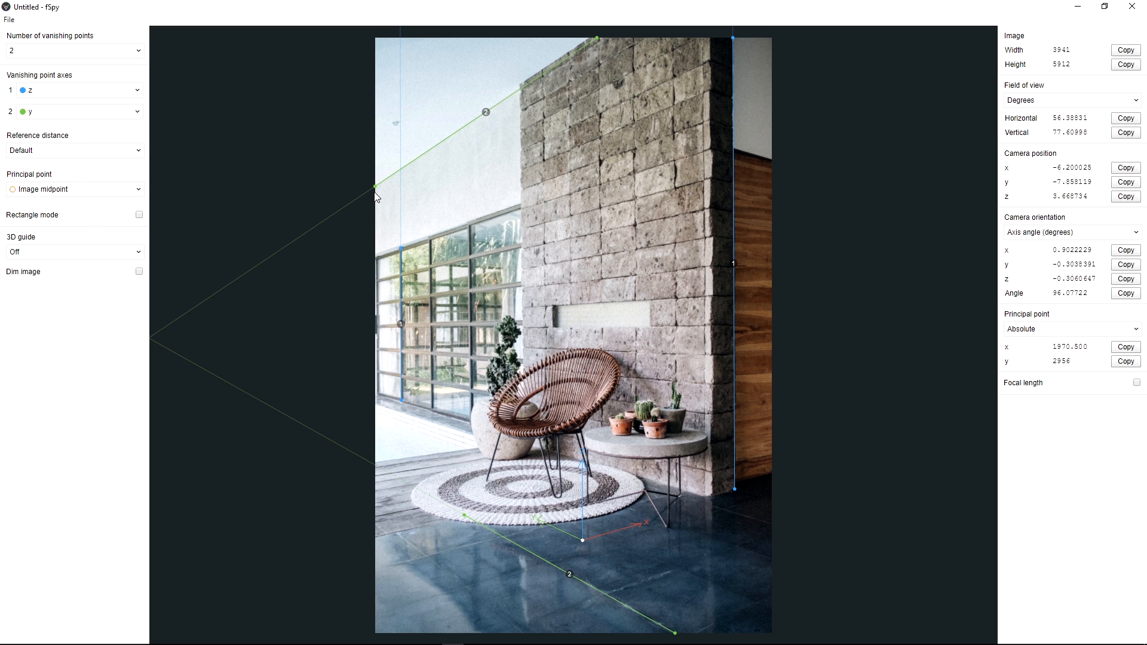
Step: Place the y-axis line's endpoint on the white wall's top edge at the photo border and set the 3D guide to Box
drag(375, 192, 374, 187)
click(71, 259)
click(35, 283)
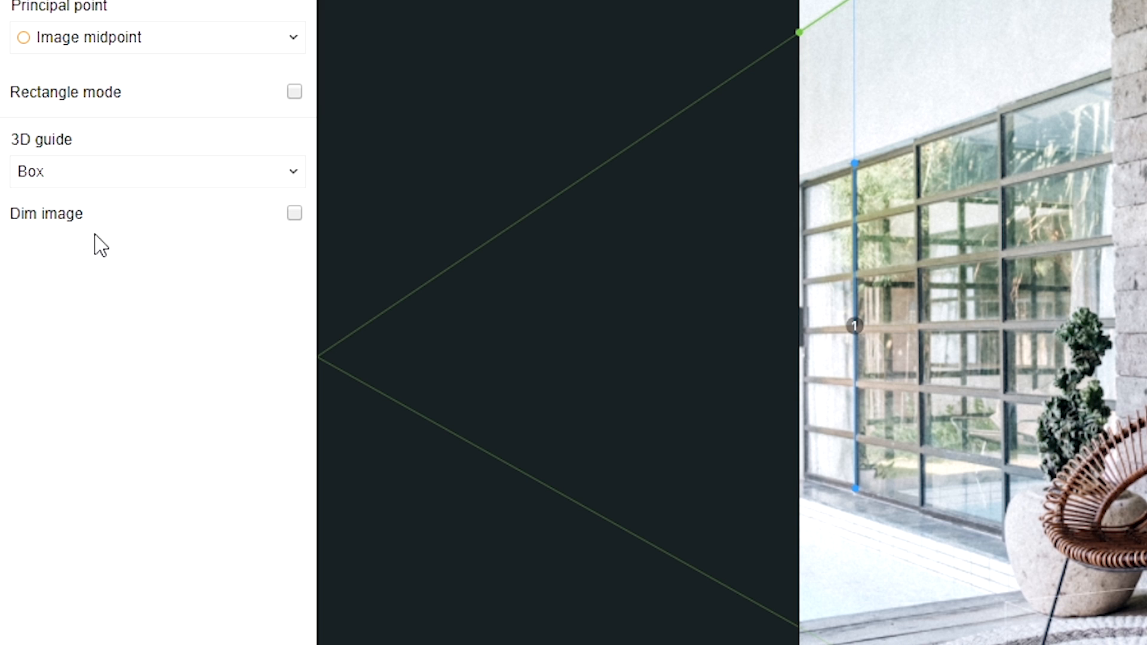
Step: Move the origin point around the photo to test how the box guide follows the perspective
drag(653, 503, 480, 550)
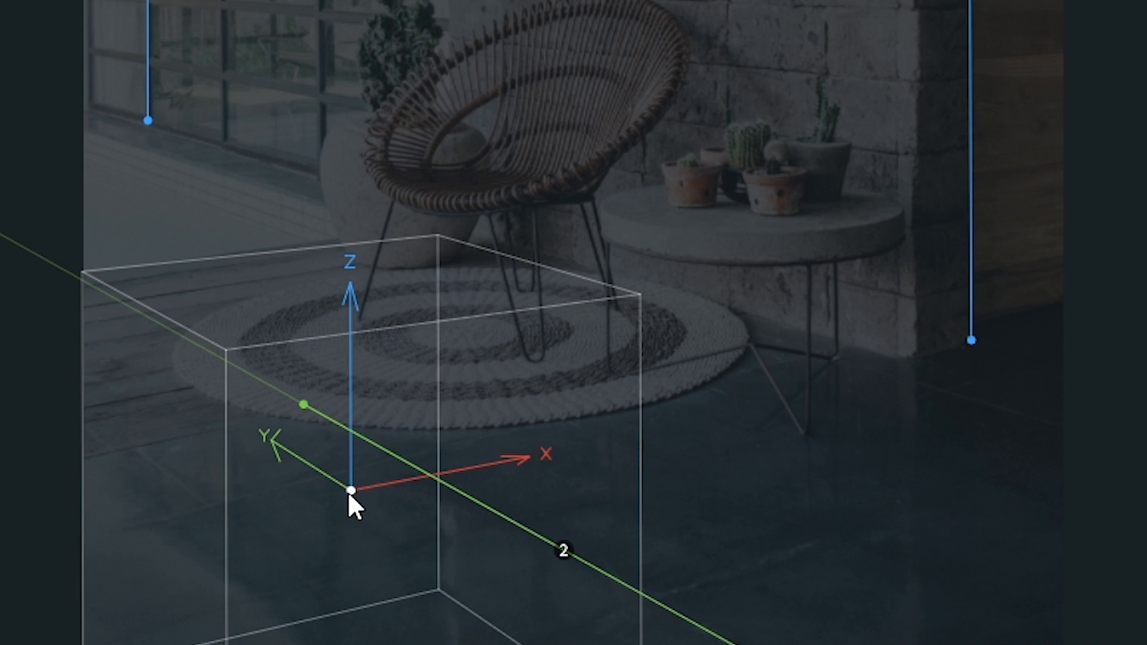
drag(349, 496, 829, 589)
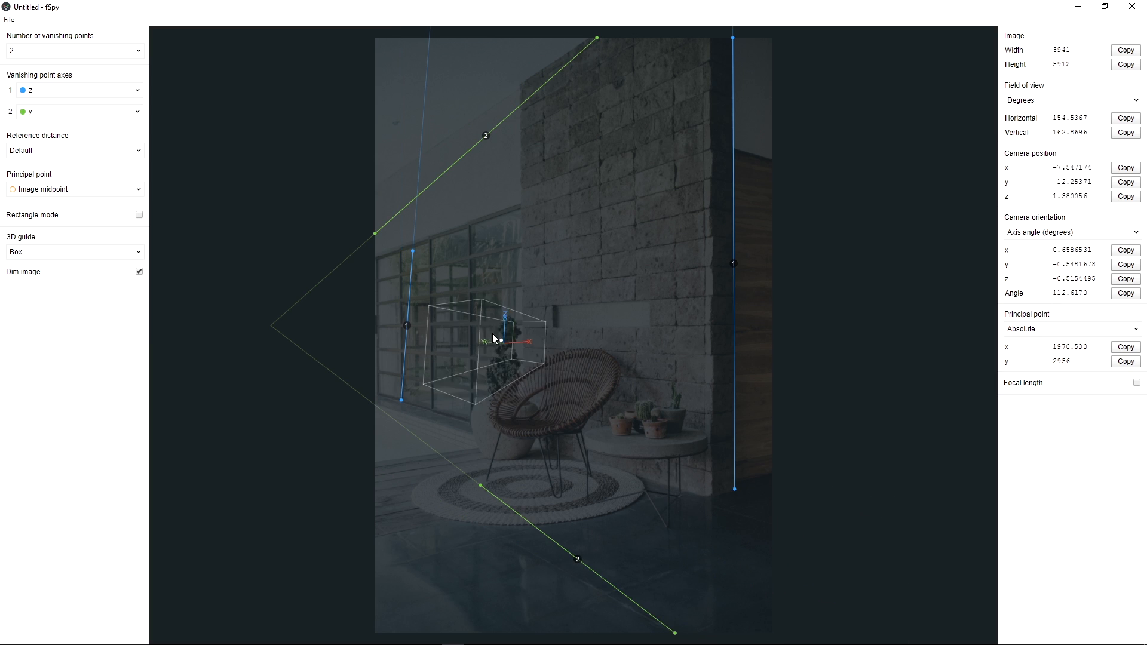
drag(494, 338, 499, 254)
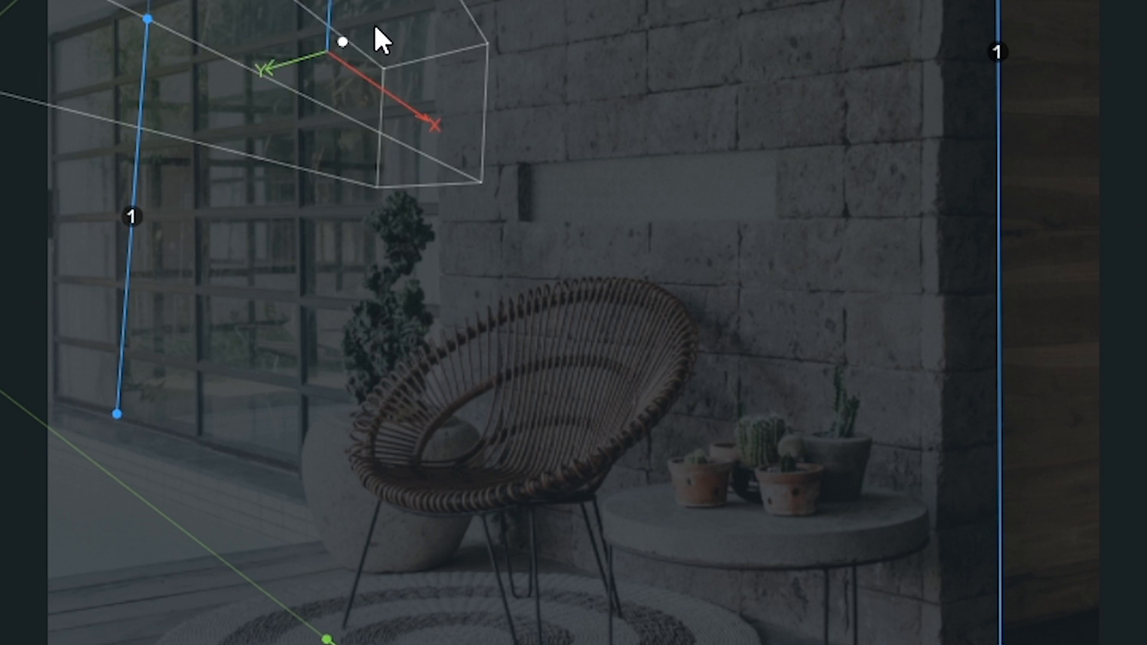
drag(376, 28, 546, 293)
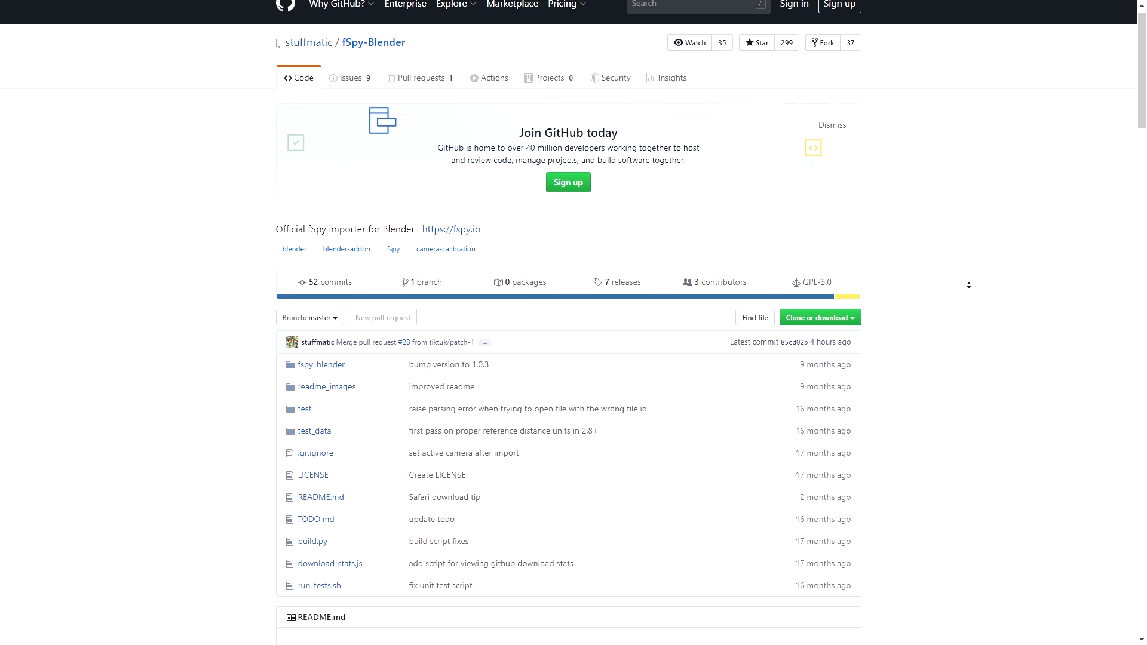
Step: Switch to the browser and look through the fSpy-Blender importer repository on GitHub
middle_click(969, 286)
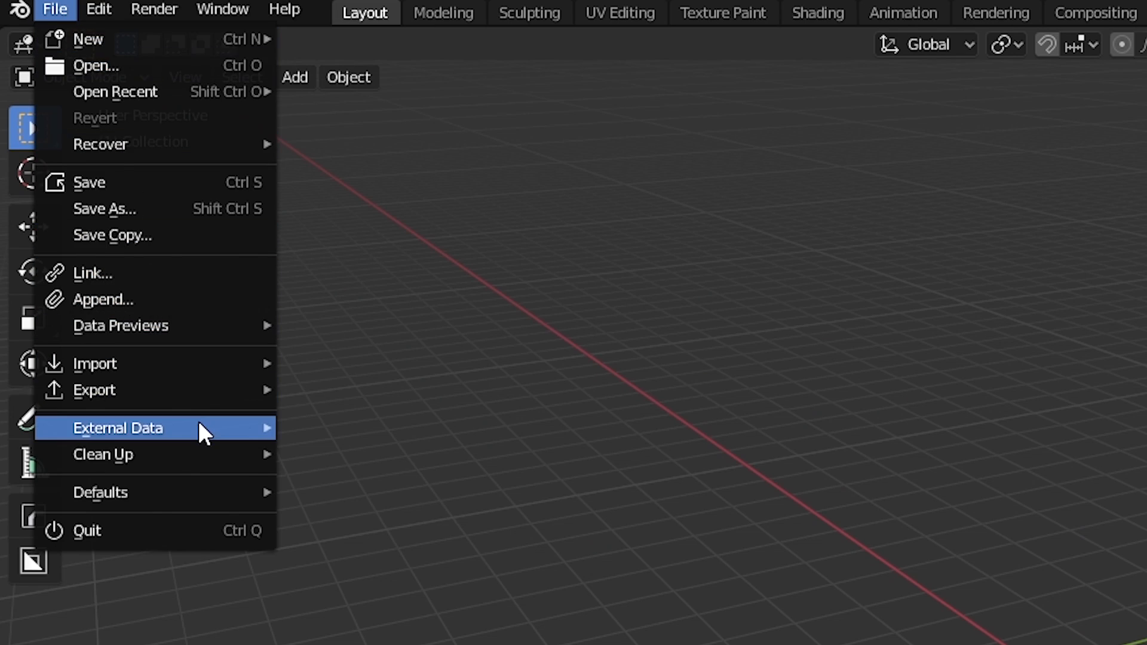
Step: Switch to Blender and import the fSpy project file fspy.fspy
mouse_move(170, 363)
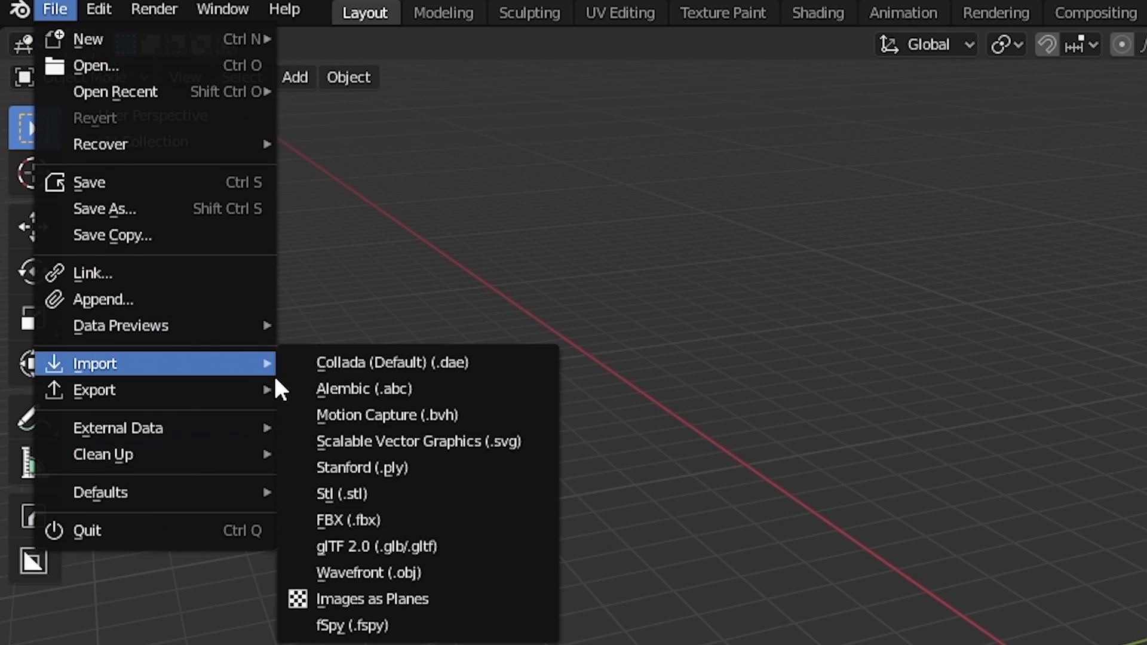
click(370, 630)
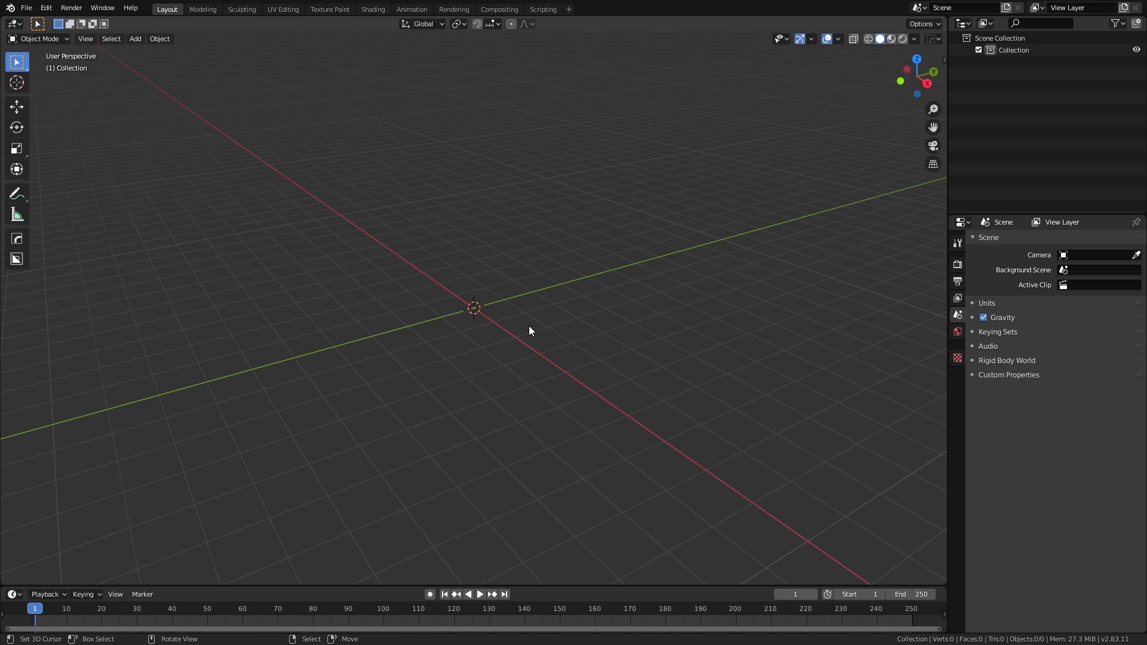
Step: Add a plane mesh at the world origin and scale it by 10
scroll(529, 325, up, 3)
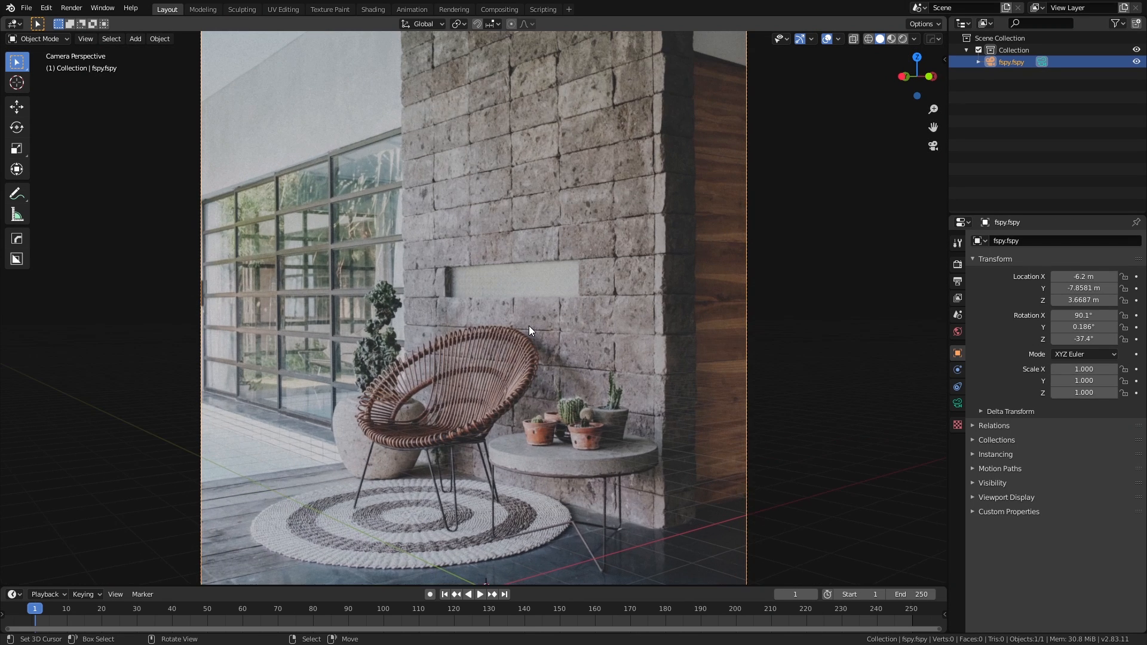
scroll(529, 329, down, 3)
shift+middle_drag(549, 334, 552, 185)
scroll(572, 303, up, 4)
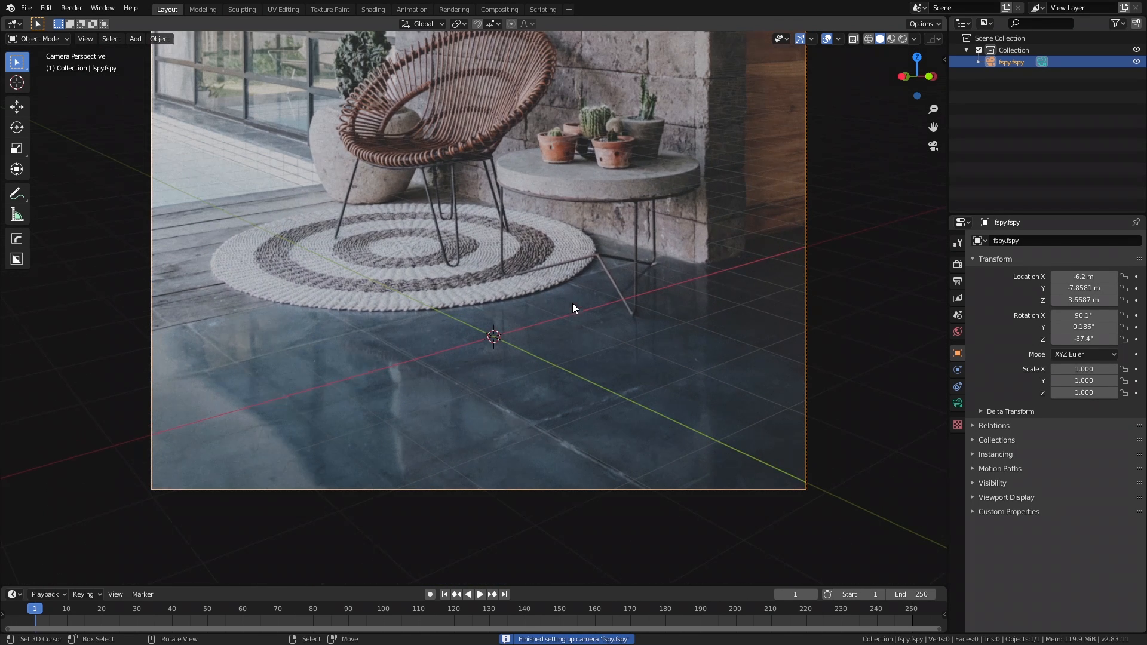
scroll(575, 311, down, 6)
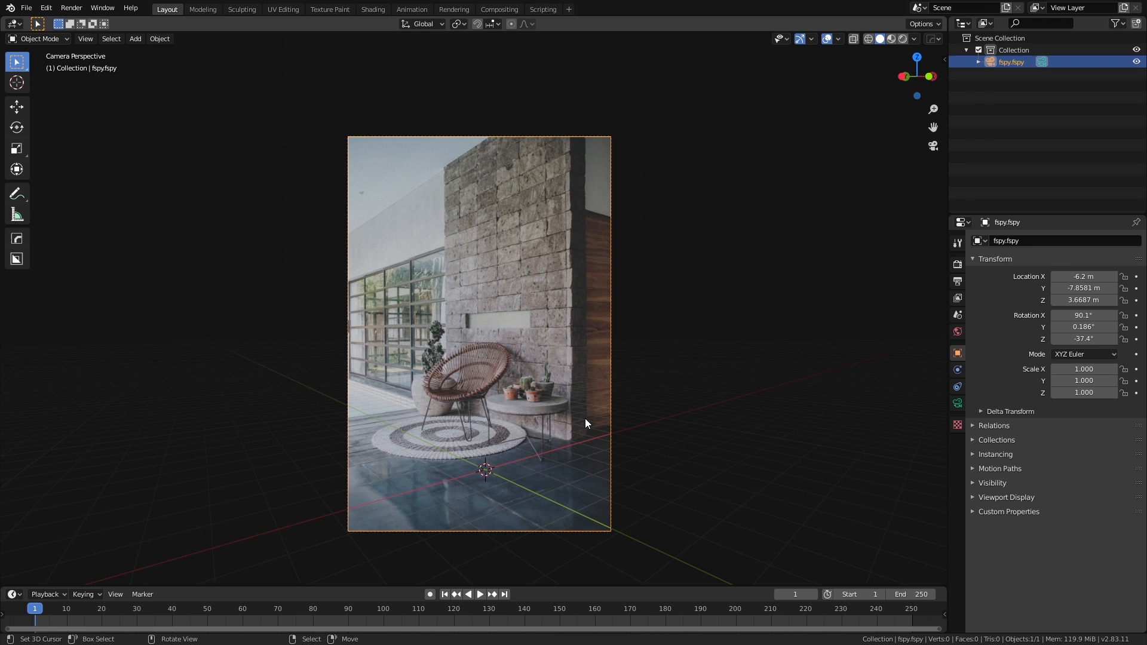
scroll(605, 380, up, 2)
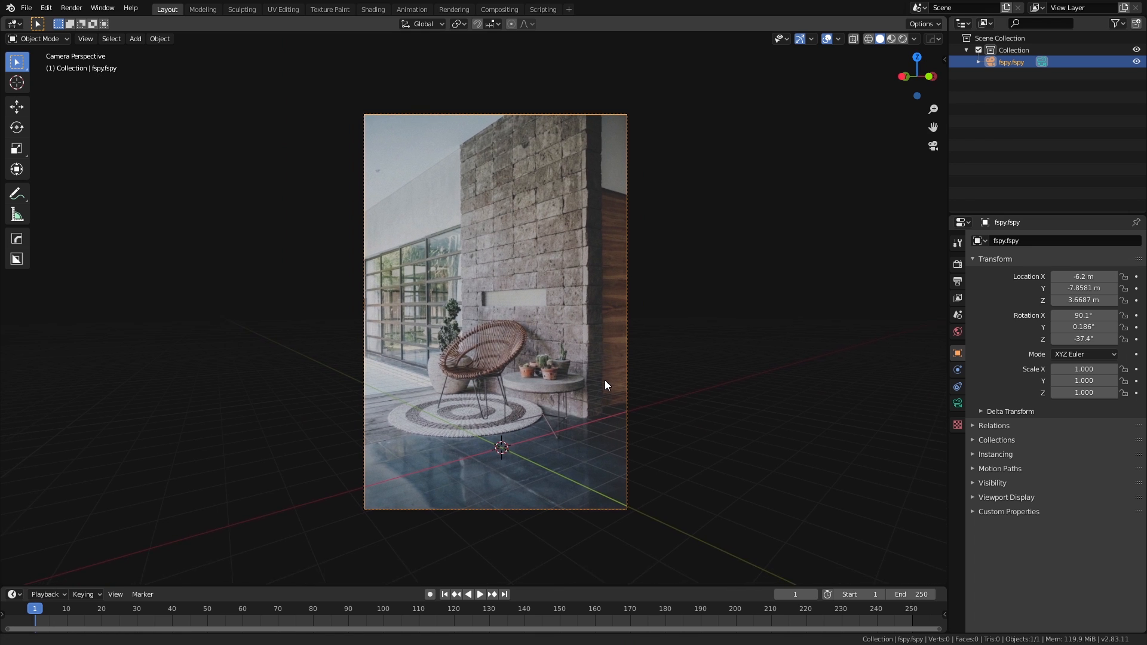
click(603, 381)
key(shift+a)
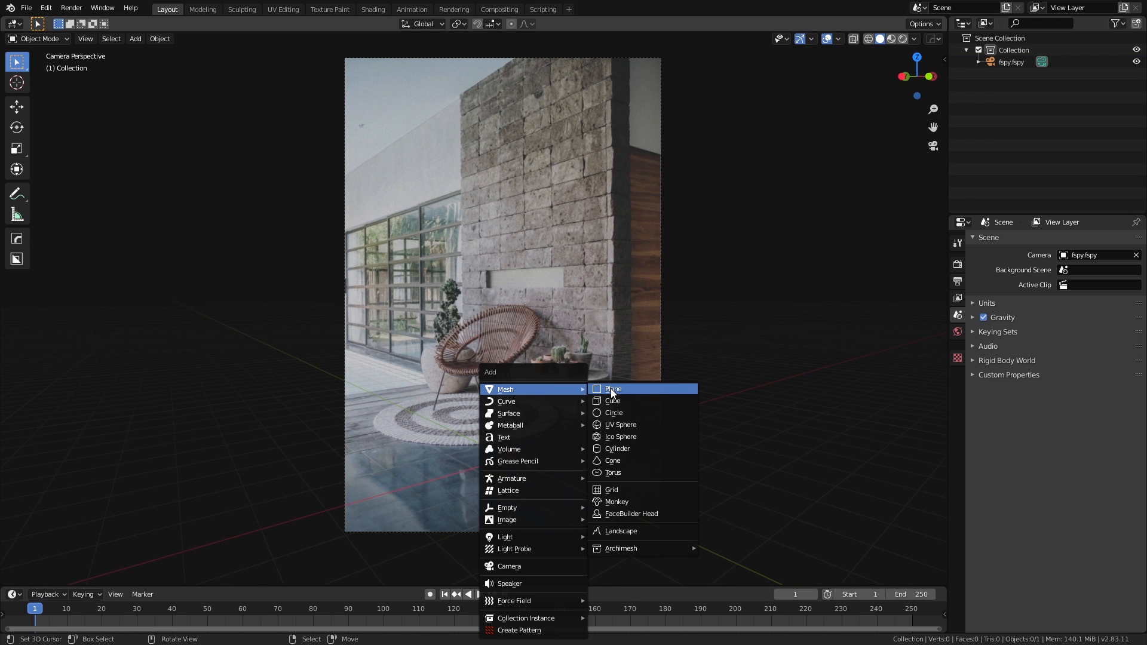
click(610, 388)
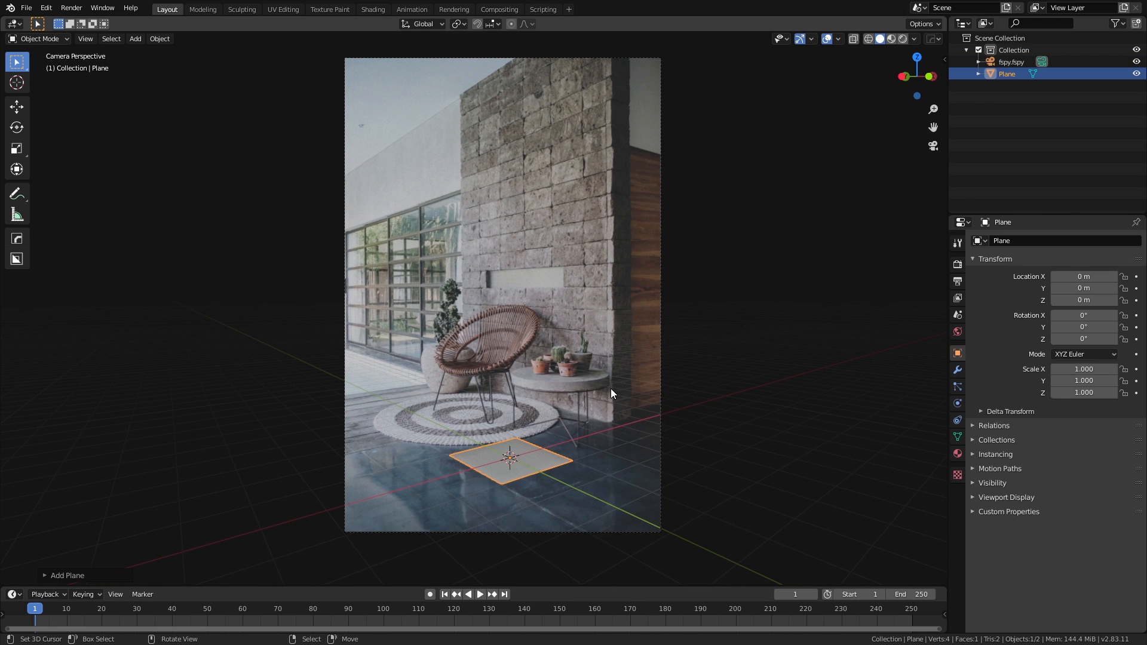
text(s1000000000000000000000000000000000000000)
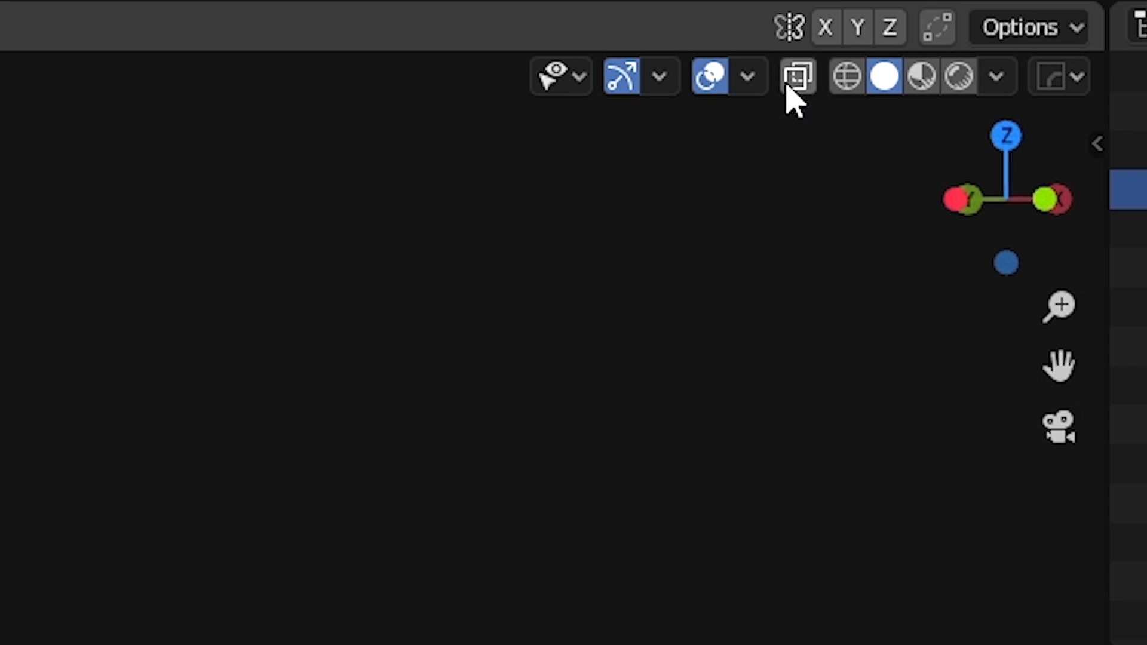
Step: Turn on X-ray and add crossing loop cuts to the plane, aligning one with the border between the pale paving and wooden deck
click(800, 81)
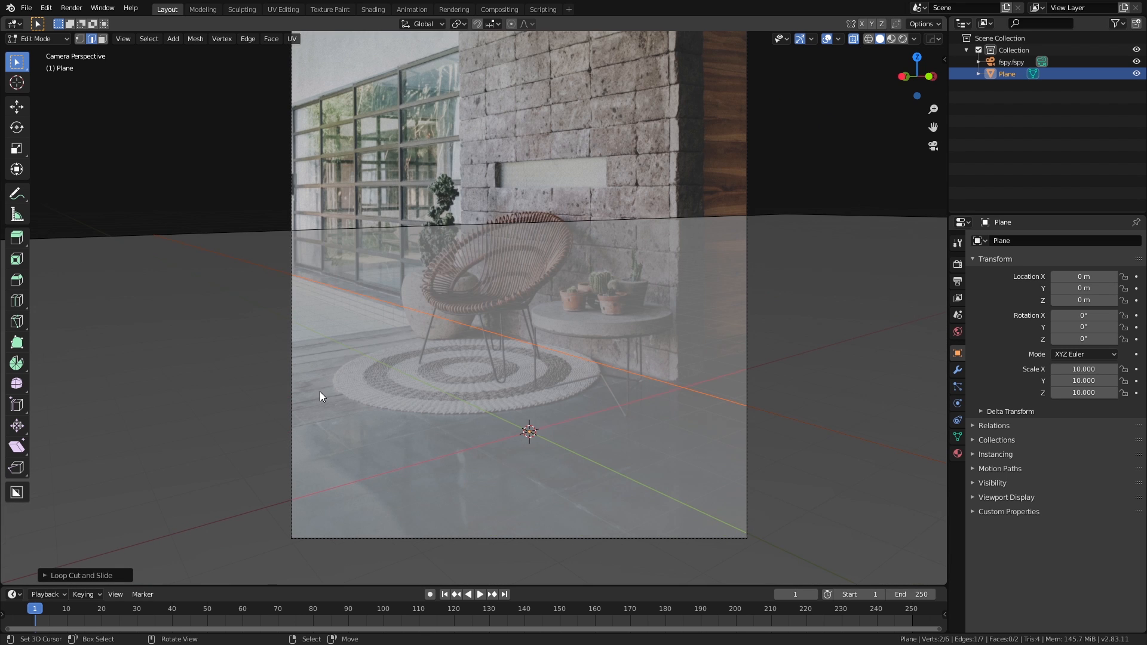
key(ctrl+r)
click(772, 514)
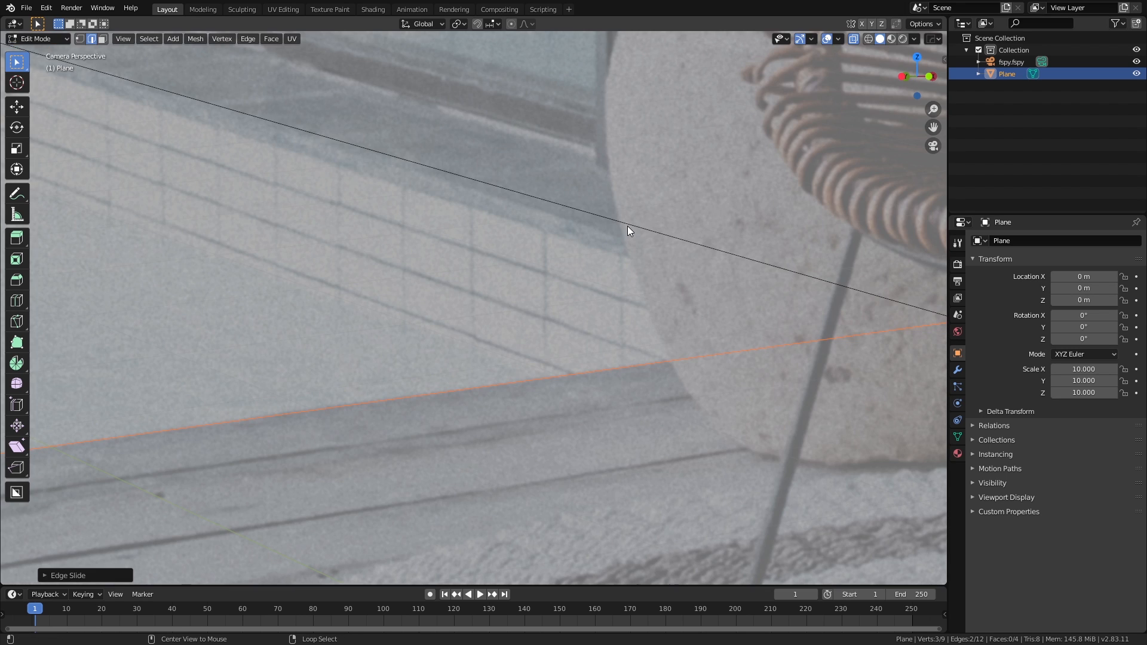
Step: Slide the loop cut that runs along the windows onto the base of the window wall
alt+right_click(627, 226)
key(g)
key(g)
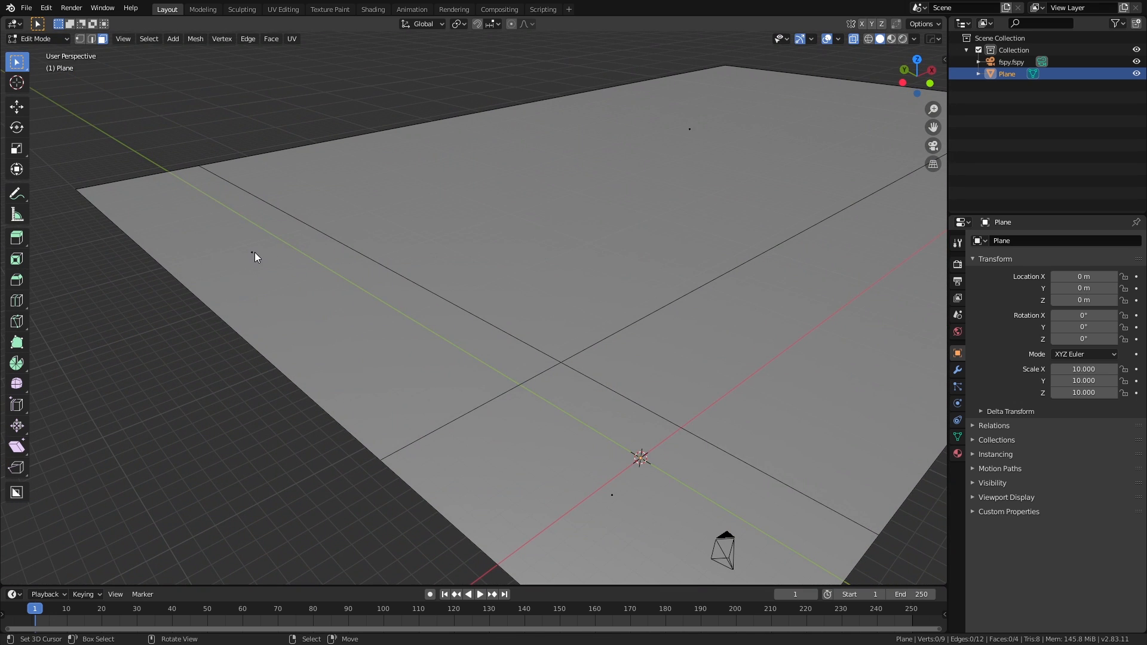
Step: Extrude the plane's corner face that covers the pale paved area beside the windows
click(256, 254)
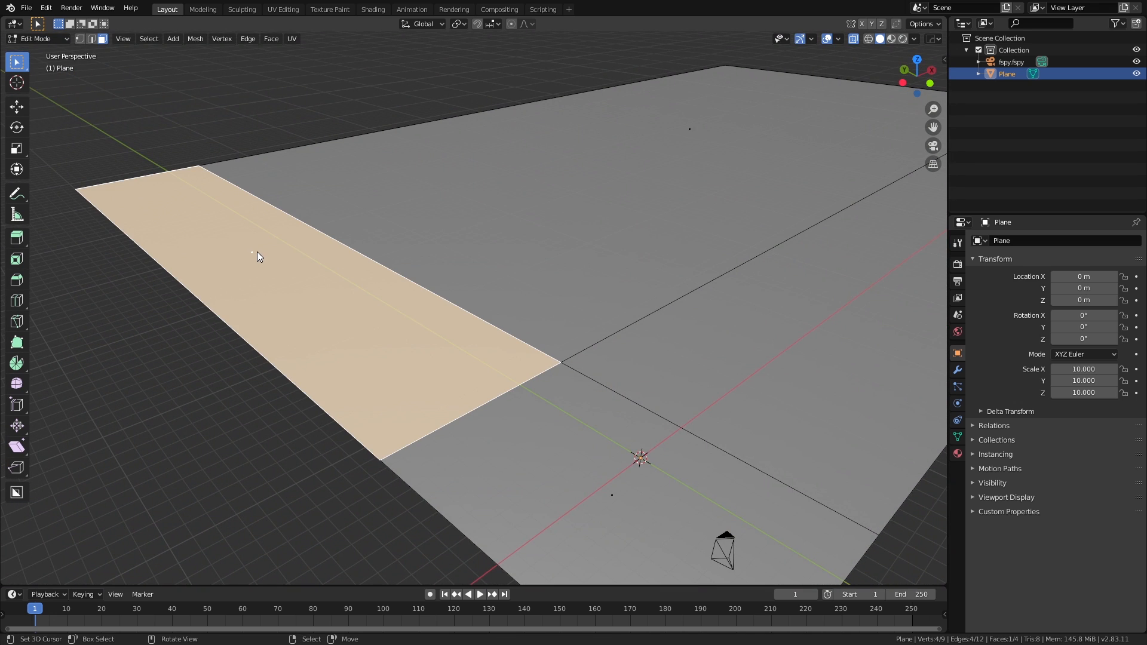
key(KP_0)
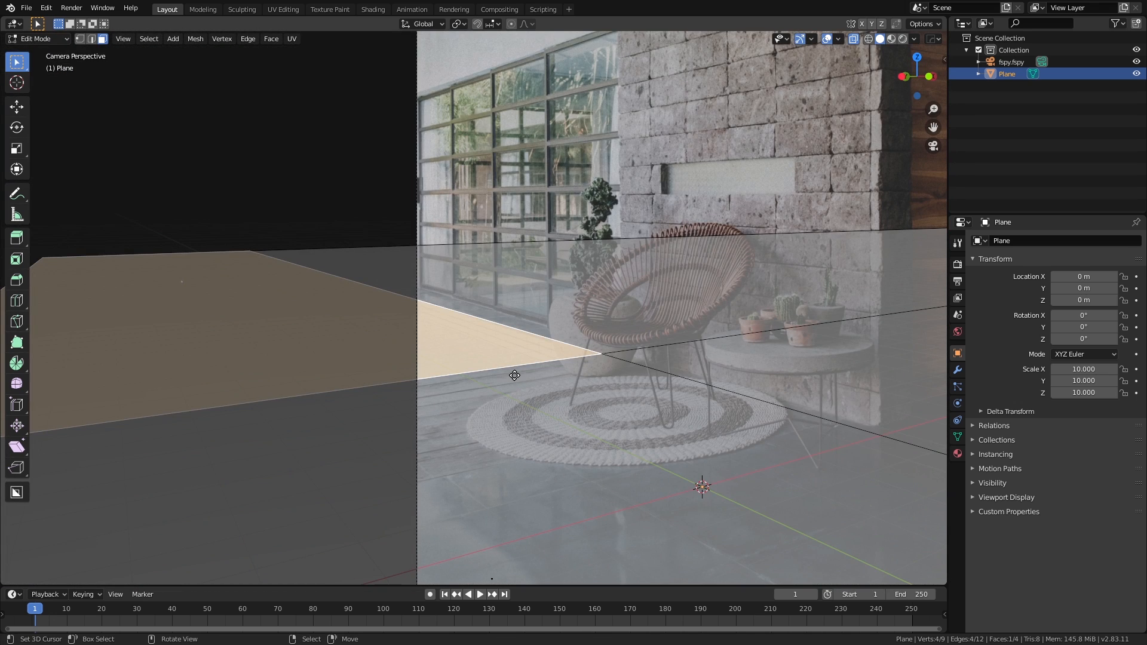
key(e)
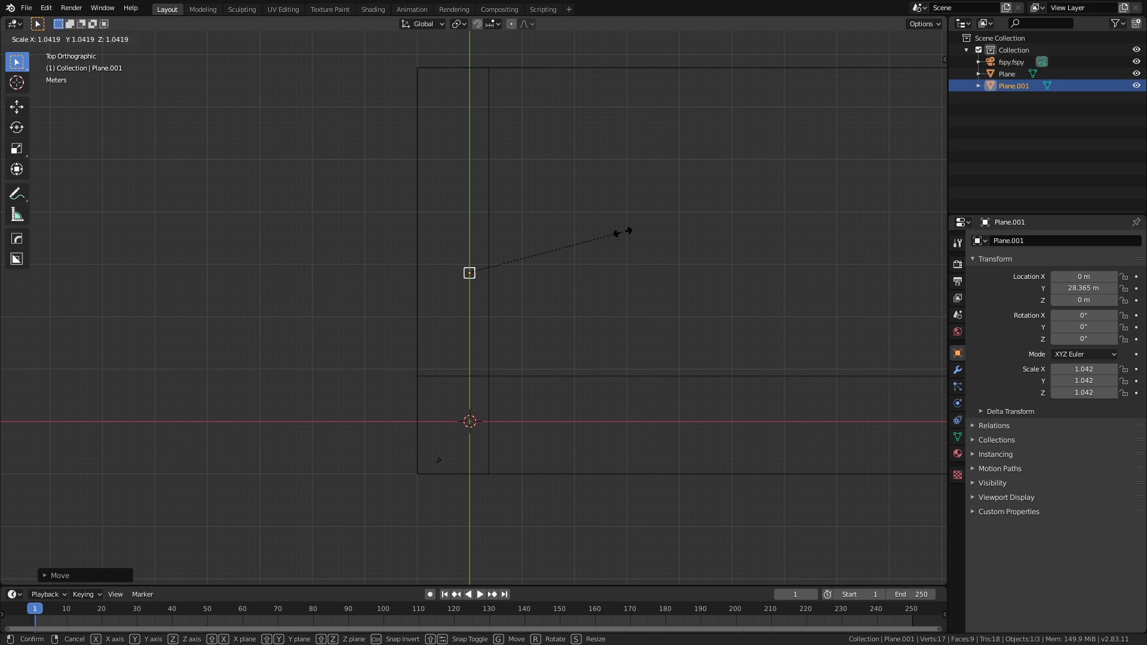
Step: Stretch the small plane to a scale of about 6.87 in X and 21.9 in Y, and shift it to about X -2.57 m over the paved area
key(y)
click(49, 489)
key(s)
key(x)
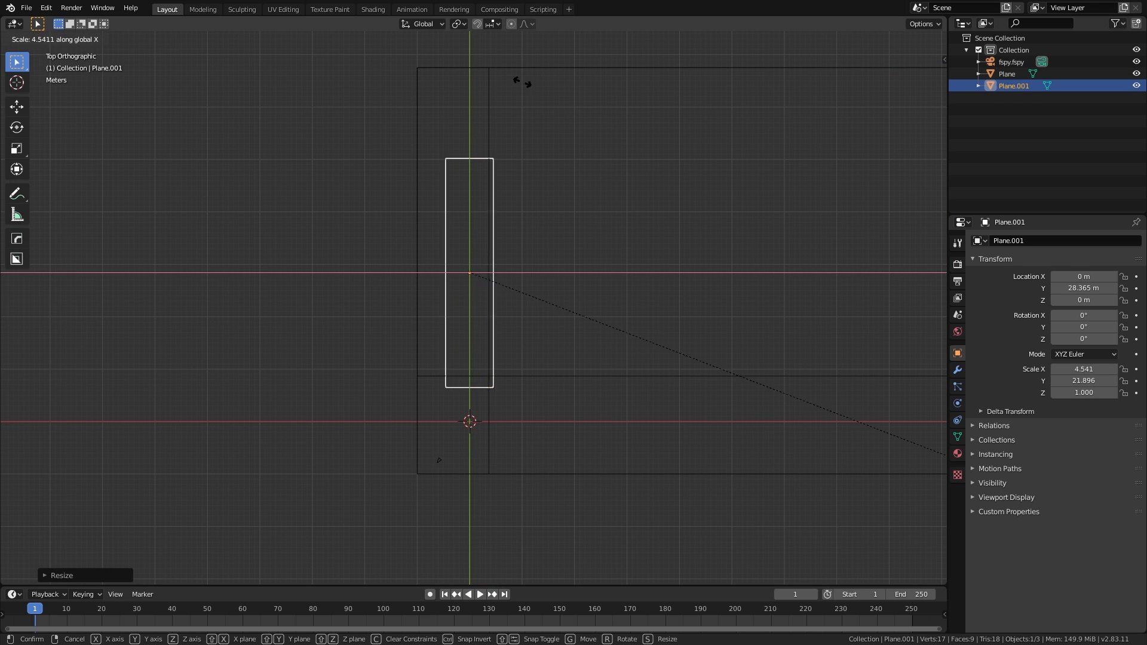
click(926, 155)
key(g)
key(x)
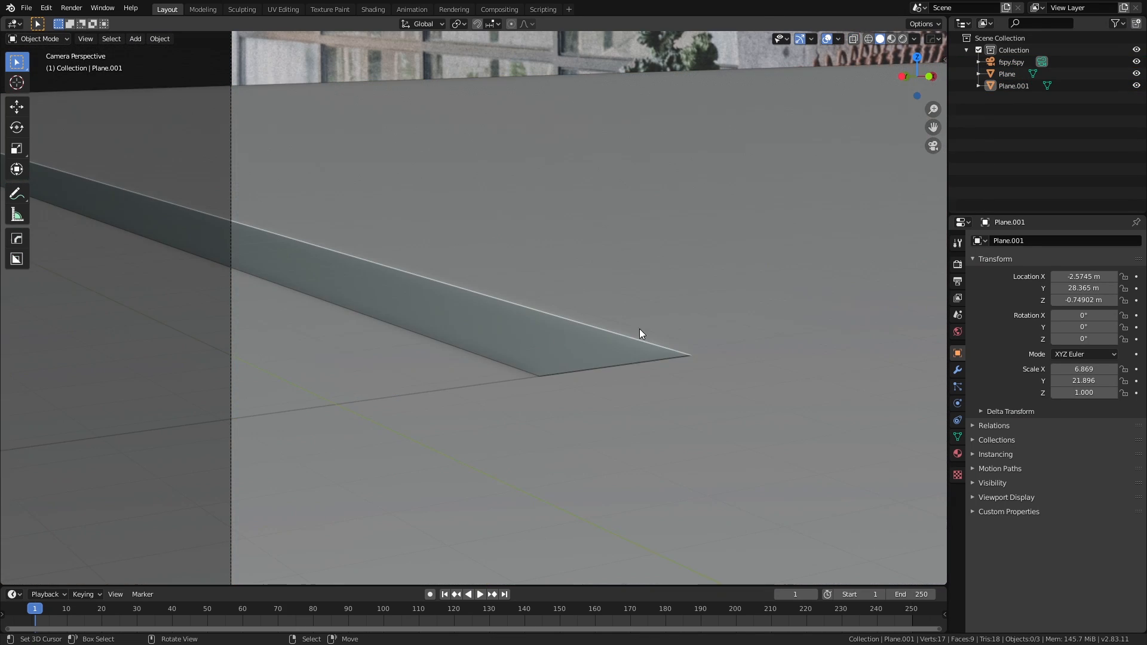
Step: Compare the floor with the photo in X-ray at the window ledge and undo the annotation strokes drawn there
scroll(630, 327, down, 5)
scroll(598, 338, up, 3)
click(854, 38)
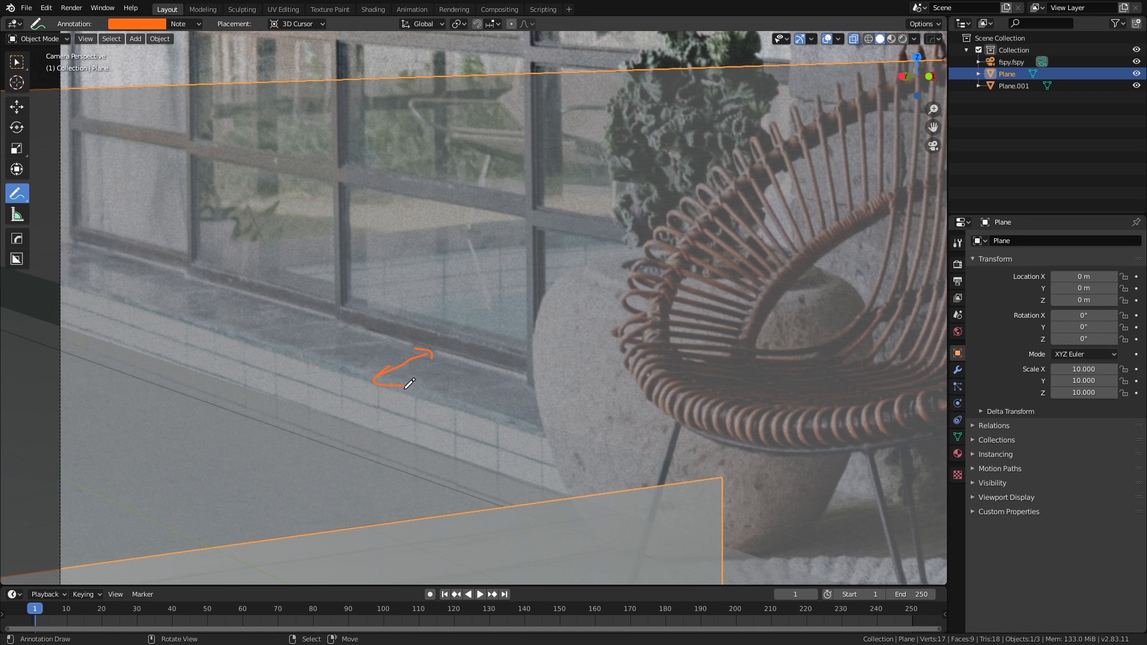
key(ctrl+z)
key(ctrl+z)
key(ctrl+z)
mouse_move(438, 373)
middle_down()
mouse_move(438, 395)
mouse_move(461, 398)
middle_up()
scroll(438, 395, down, 2)
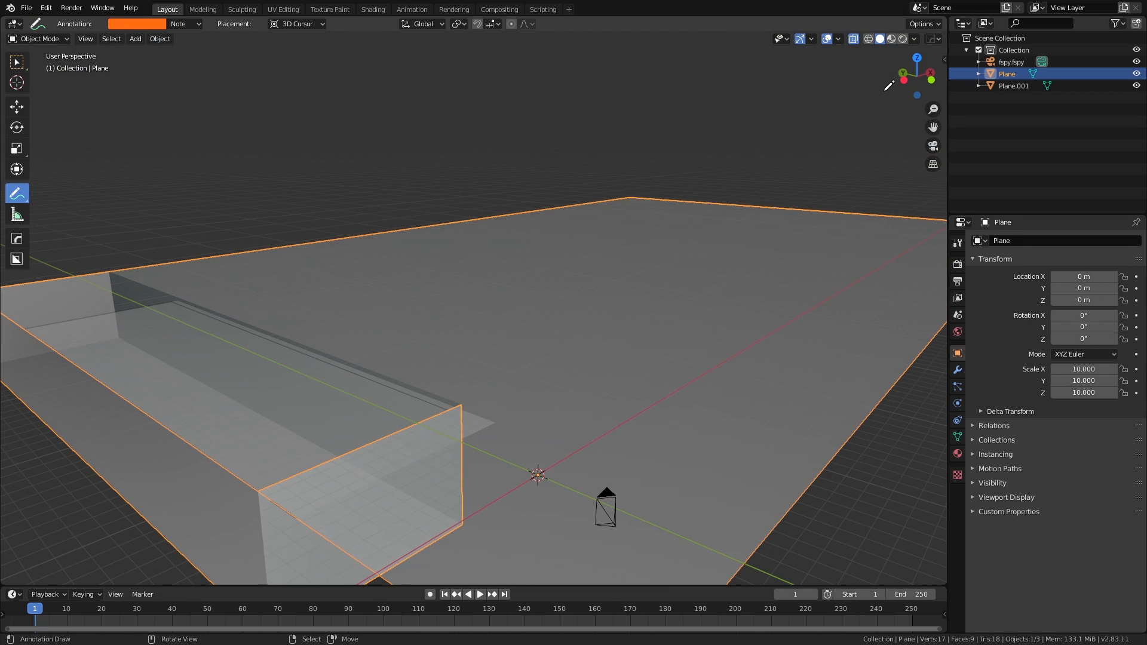
Step: Try to add an upright plane rotated 90° about Y, moving it to X 6 m, Y 13 m and over the photo in X-ray
click(854, 42)
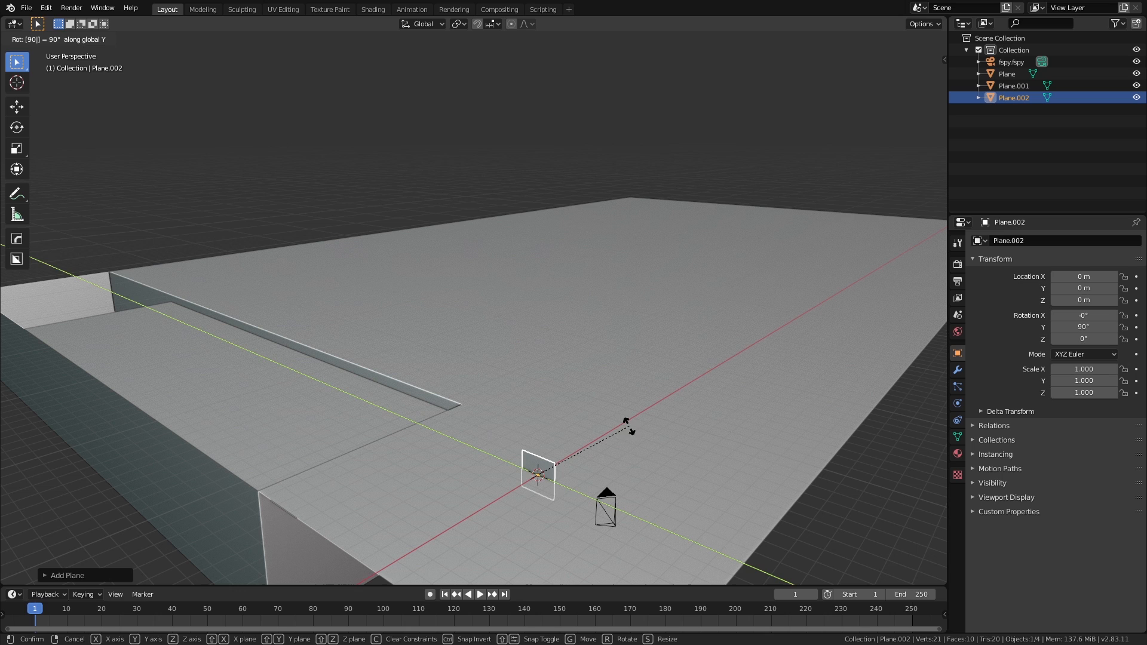
key(Return)
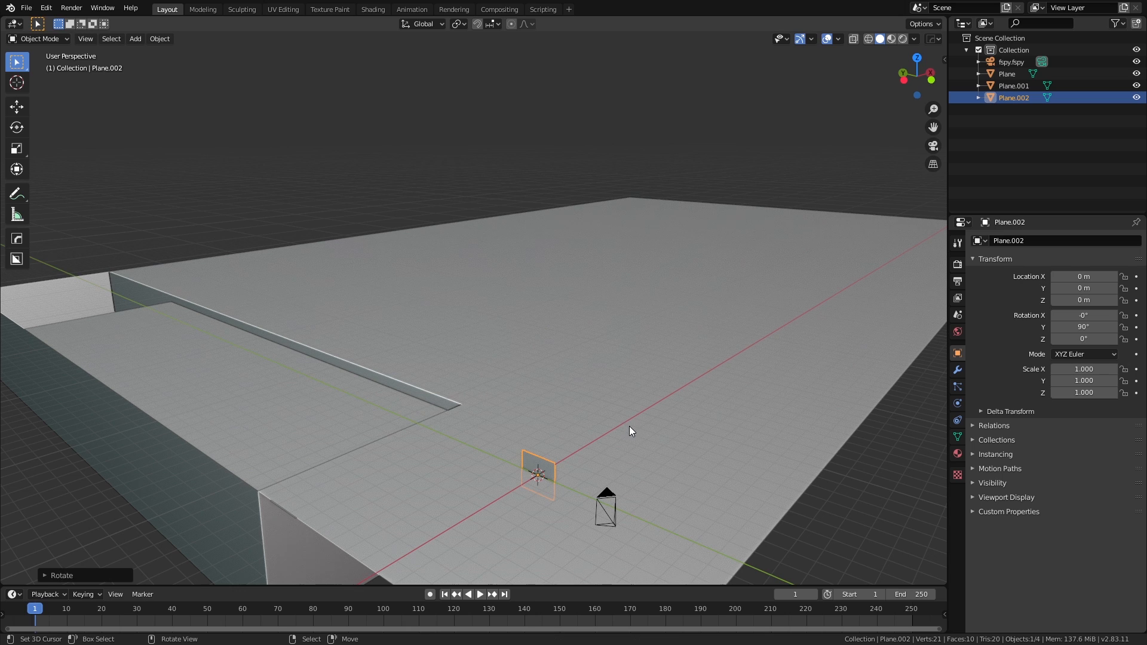
key(g)
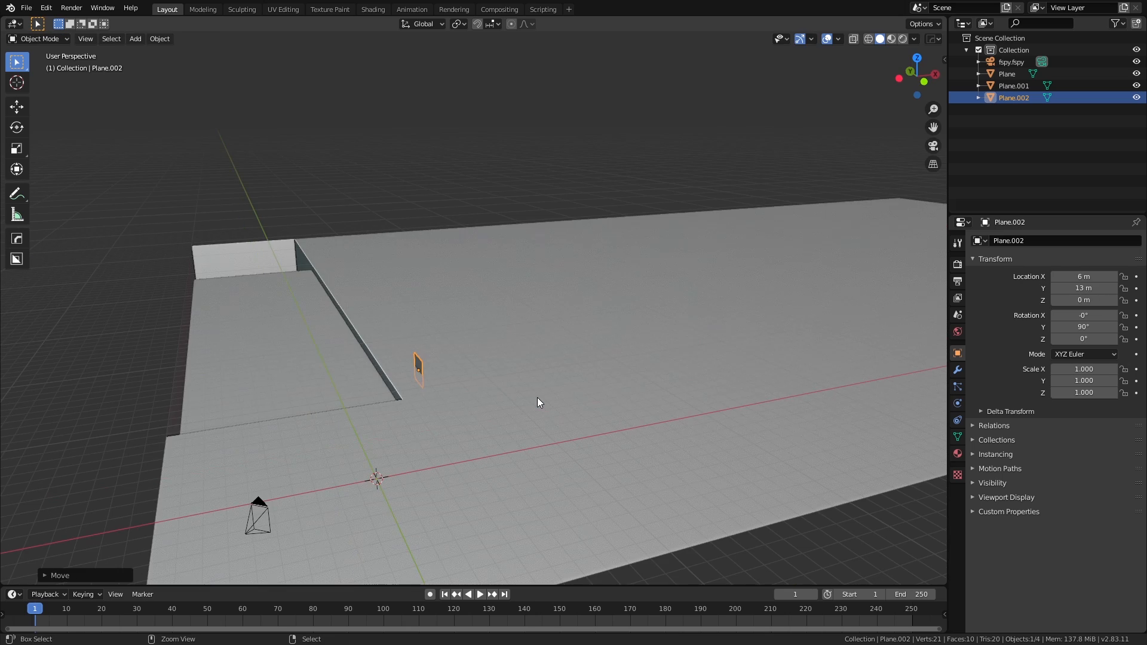
key(KP_0)
scroll(539, 398, up, 1)
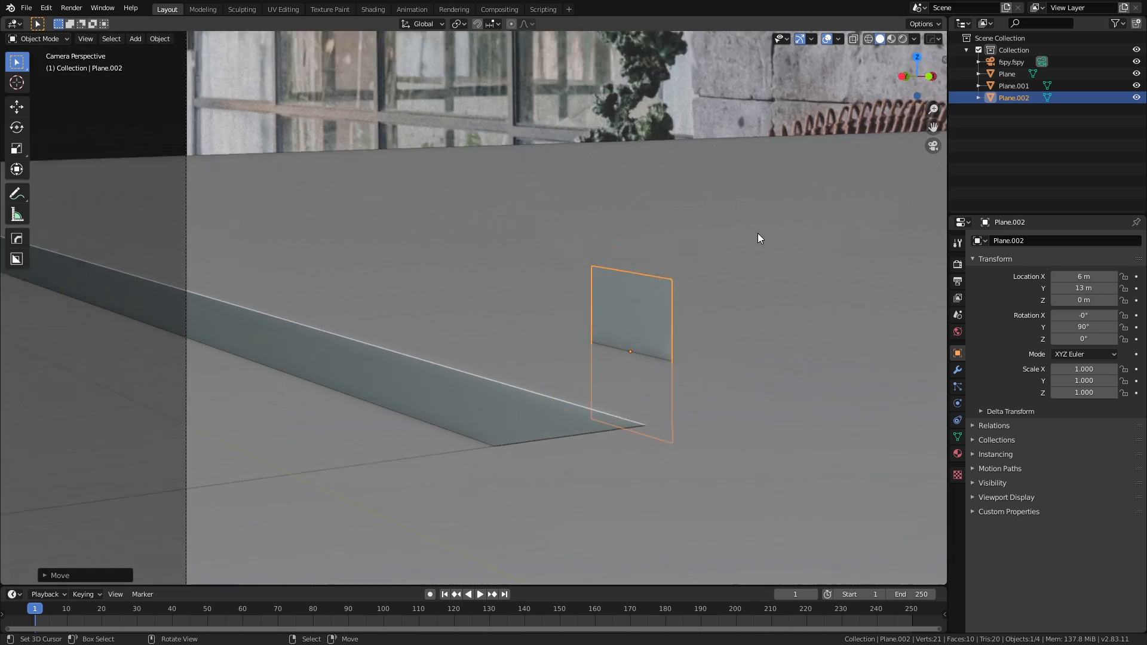
click(853, 39)
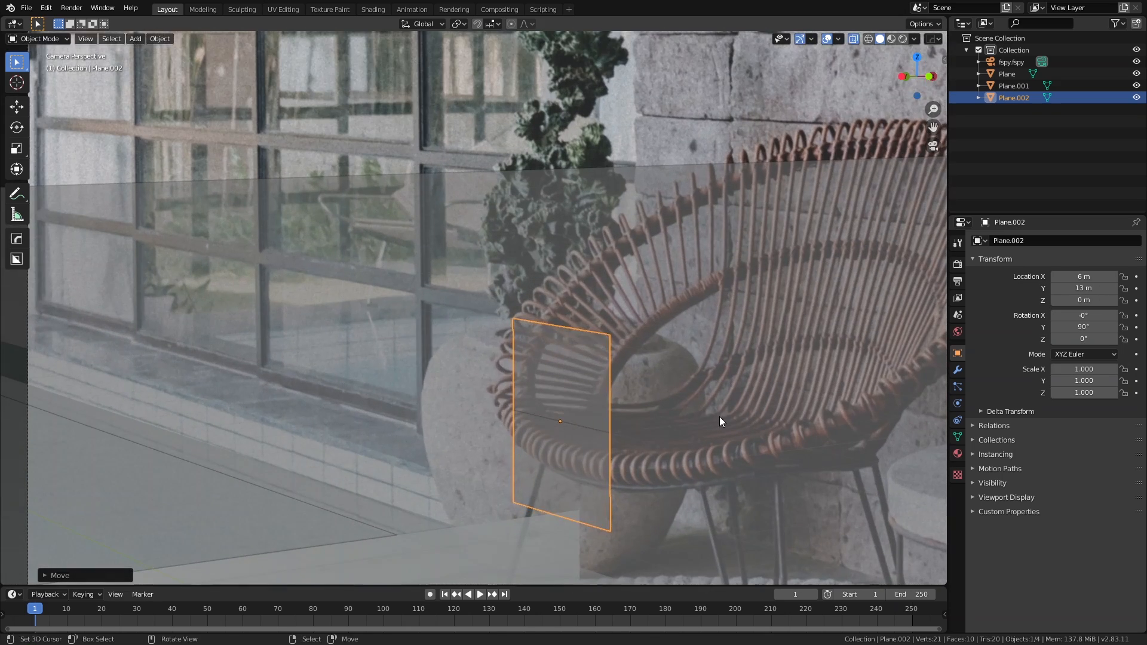
key(g)
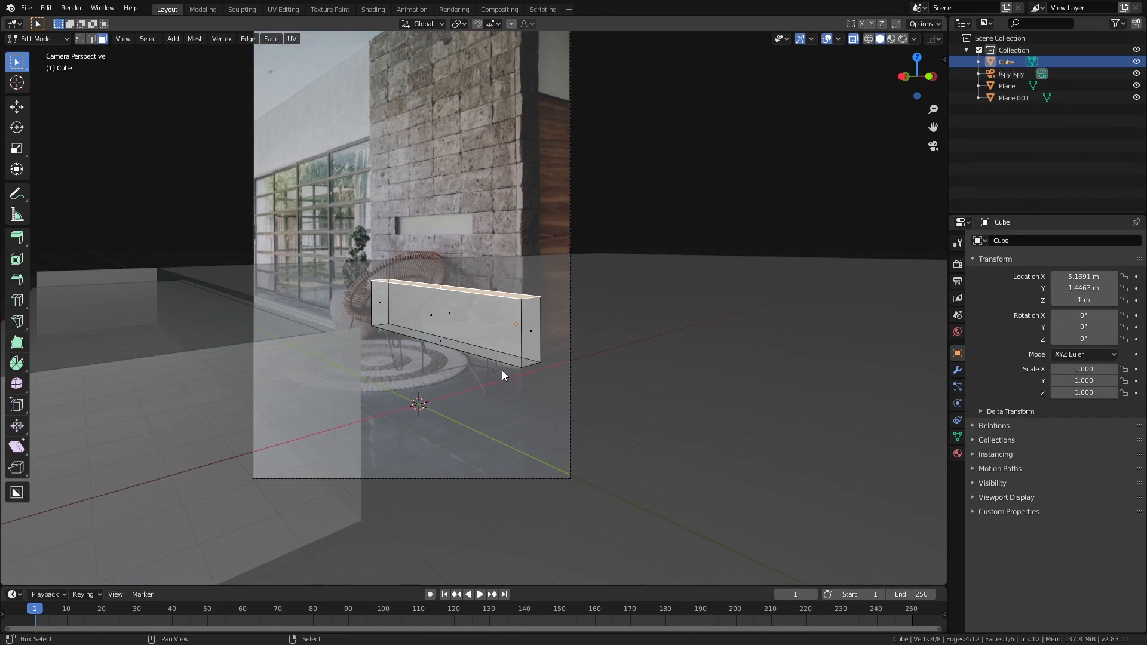
Step: Raise the box's top face about 10.4 m along Z to match the height of the stone wall
key(g)
key(z)
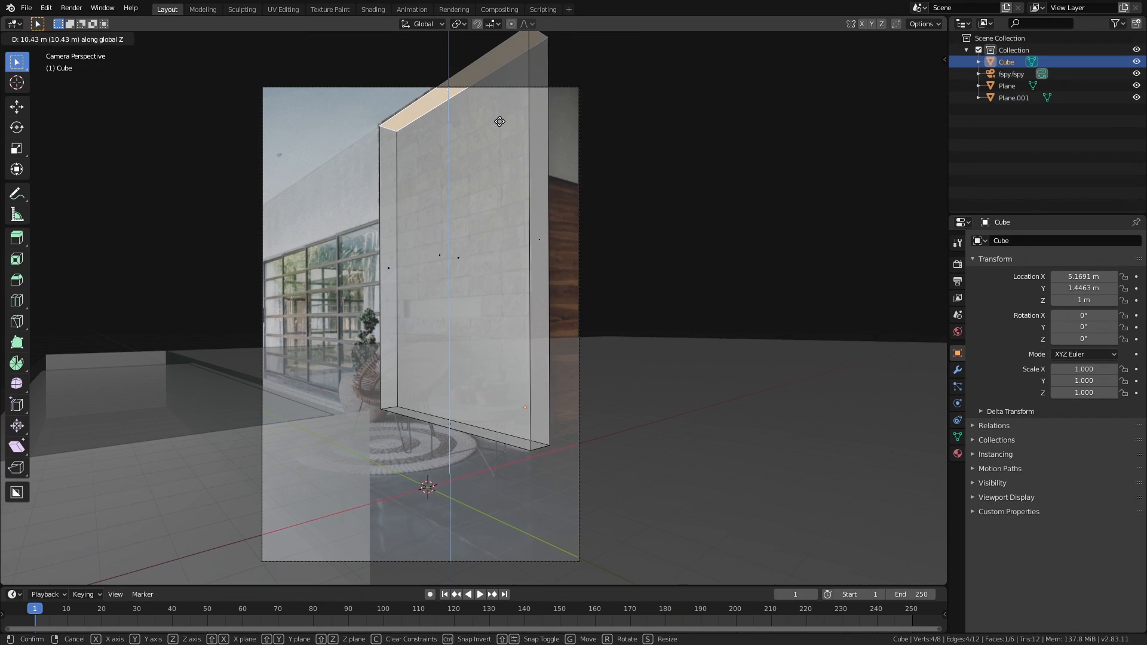
click(499, 122)
scroll(360, 264, up, 1)
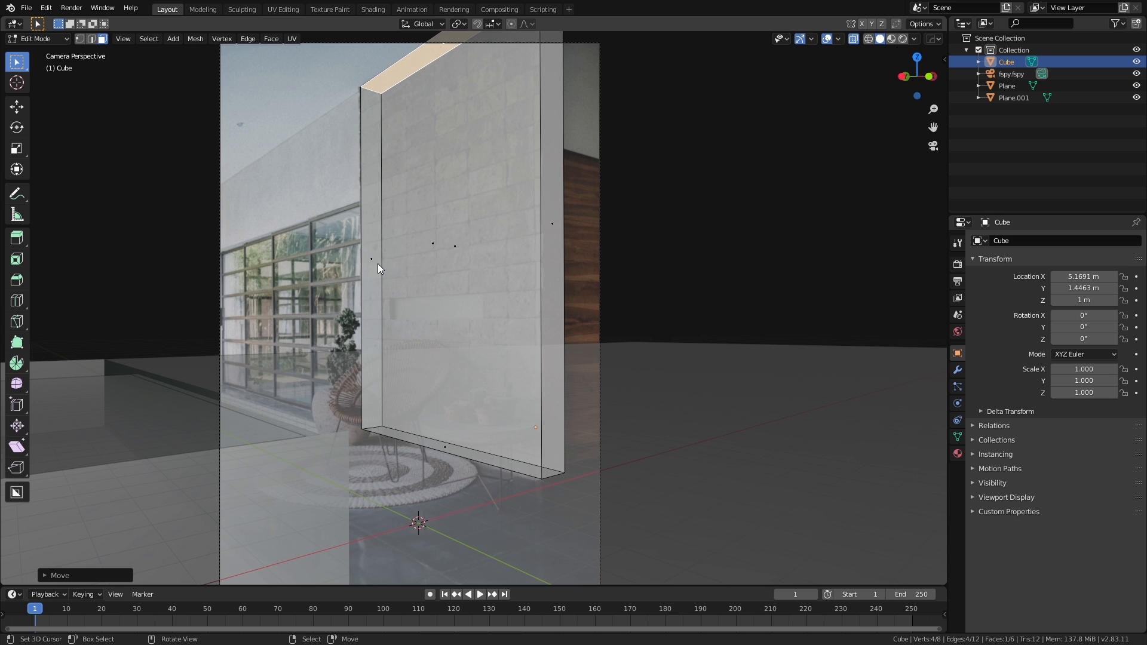
Step: Delete the box's geometry except for the single face covering the front of the stone wall
key(2)
click(378, 264)
key(3)
click(482, 273)
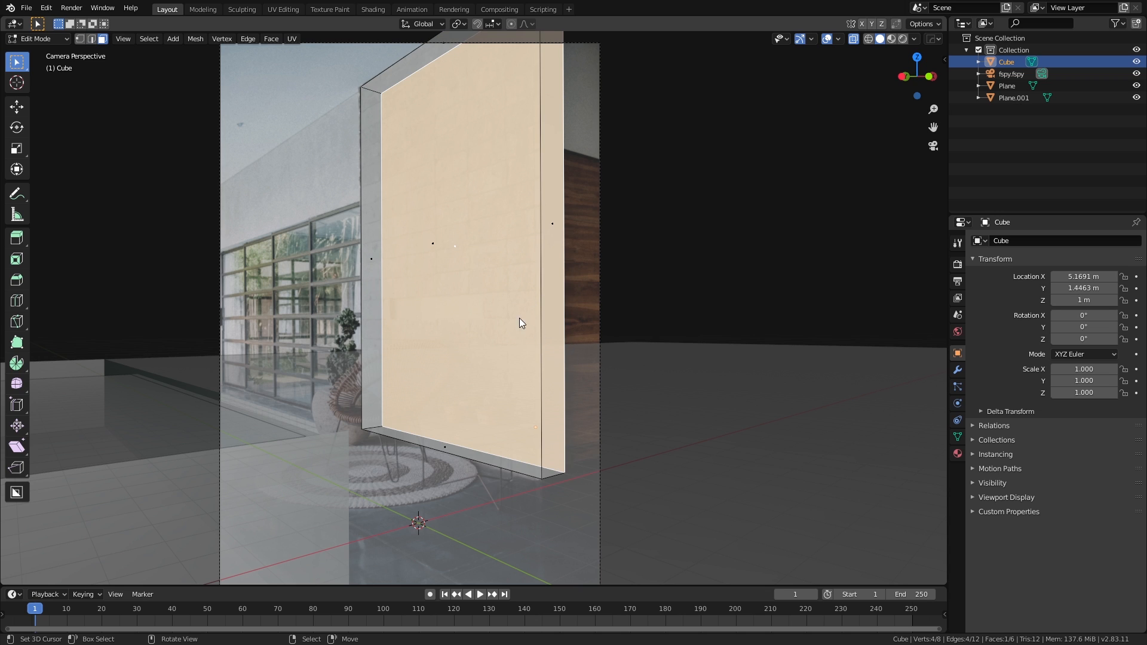
key(2)
click(381, 248)
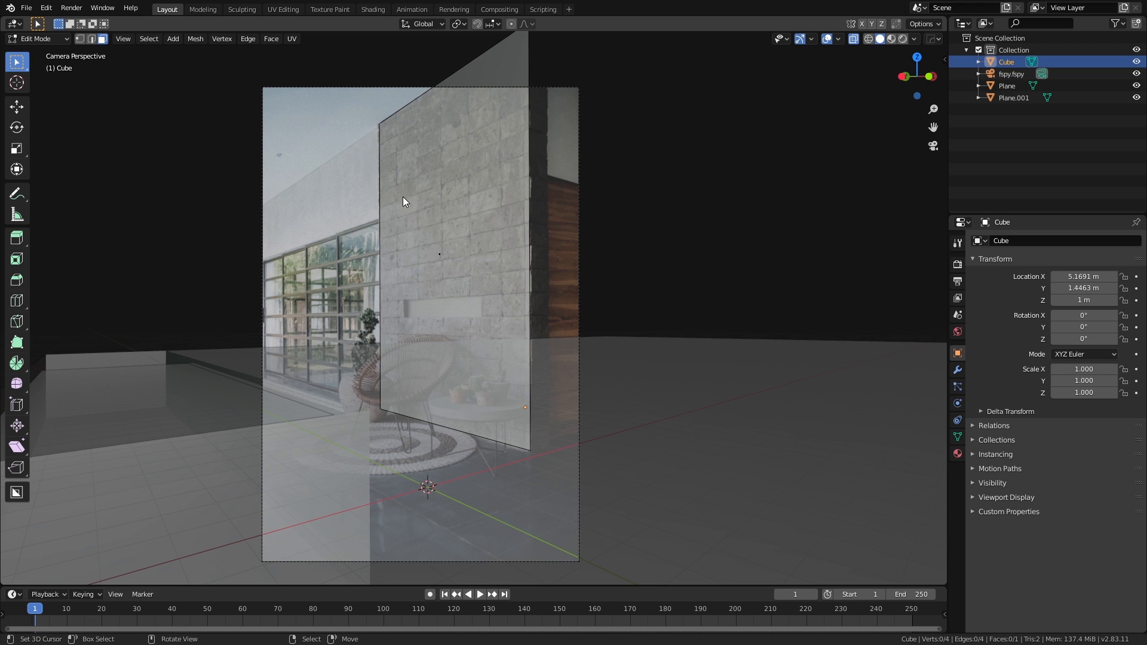
Step: Extrude both vertical edges of the stone wall face about 0.9 m along X to give the wall thickness
key(2)
right_click(528, 231)
shift+right_click(381, 236)
key(e)
key(x)
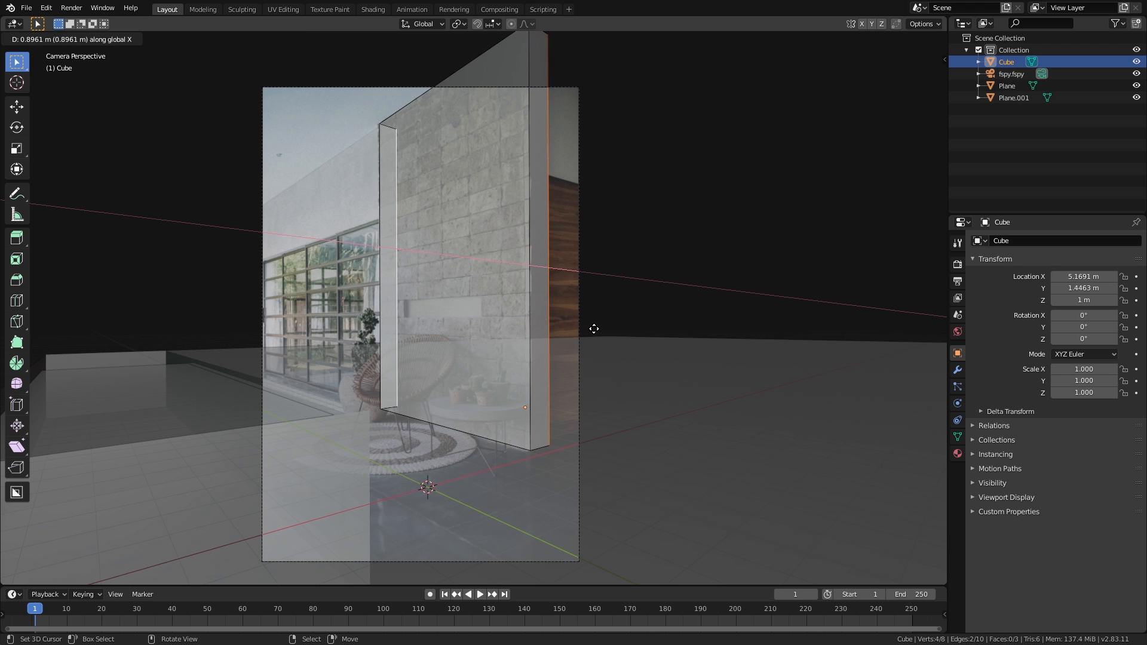
click(594, 328)
Step: Extrude the stone wall's rear vertical edges into the adjoining walls and extend all top edges into a flat roof over the patio
right_click(398, 287)
key(e)
key(x)
click(442, 332)
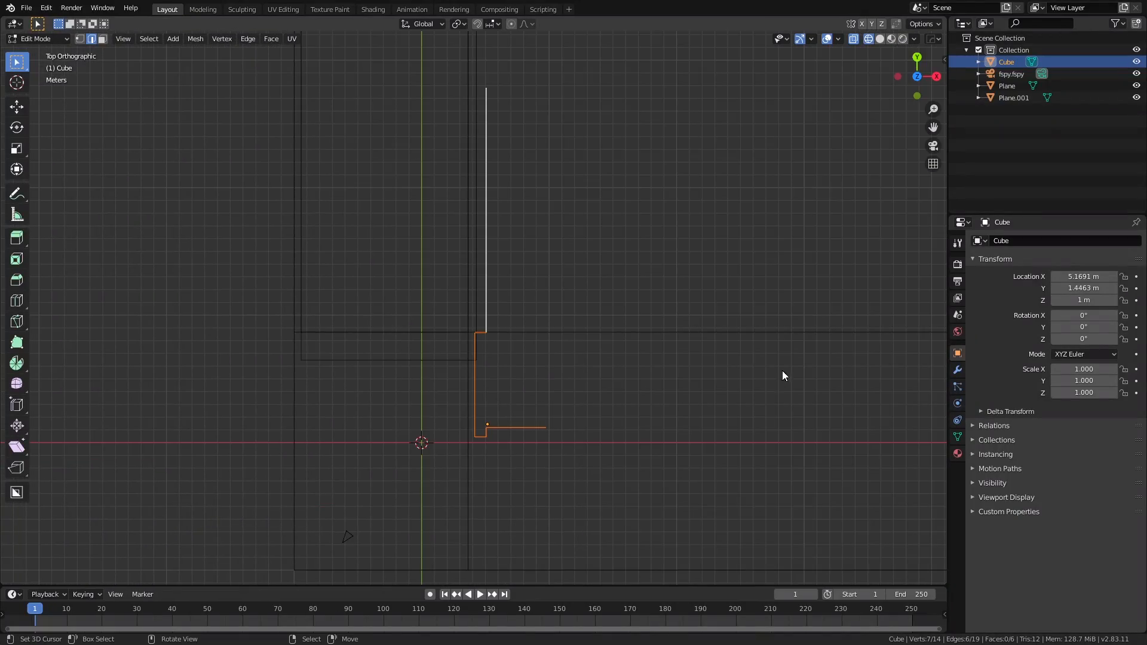
middle_drag(781, 376, 585, 399)
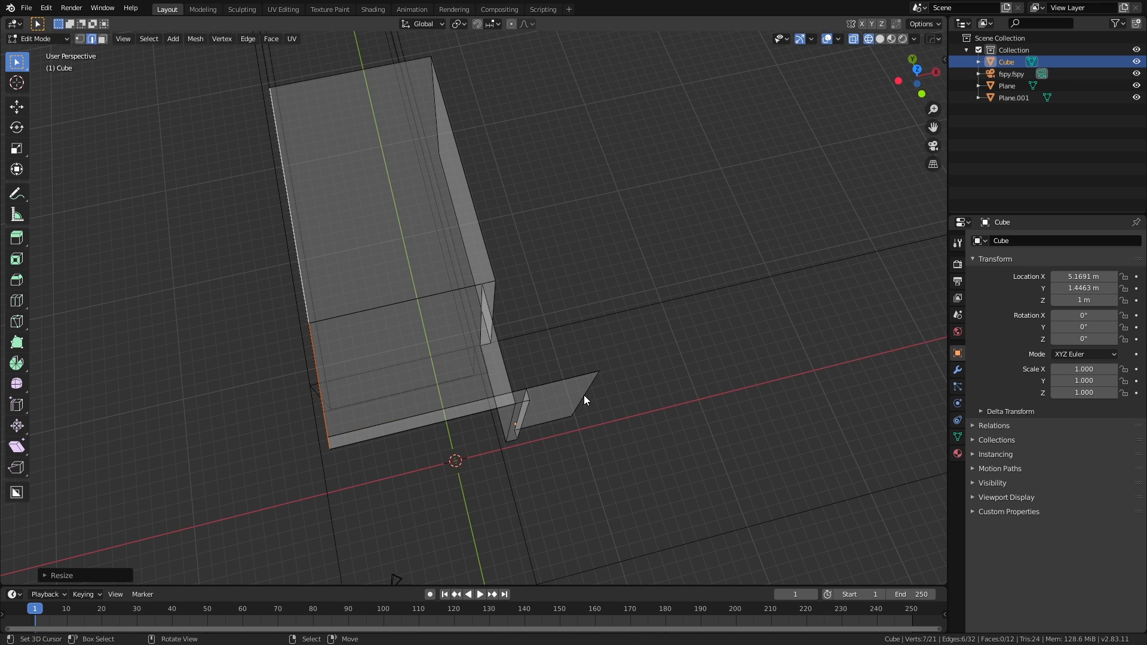
key(KP_0)
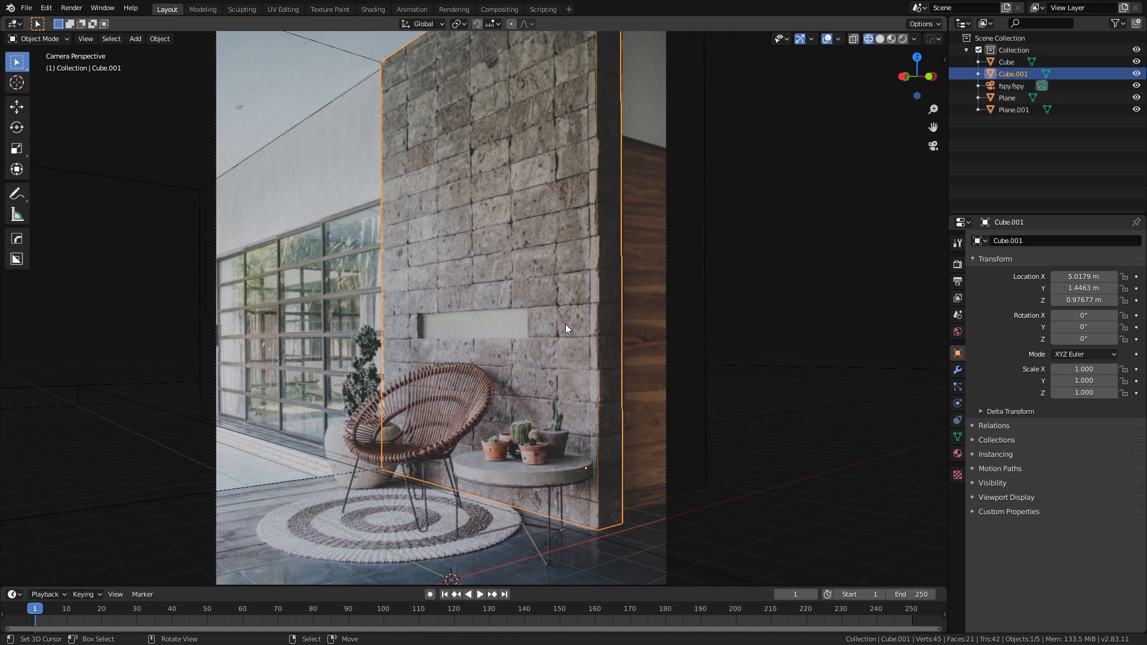
Step: Add two vertical loop cuts to the separated stone wall, aligned with the two side edges of the recess in the photo
key(ctrl+r)
click(448, 71)
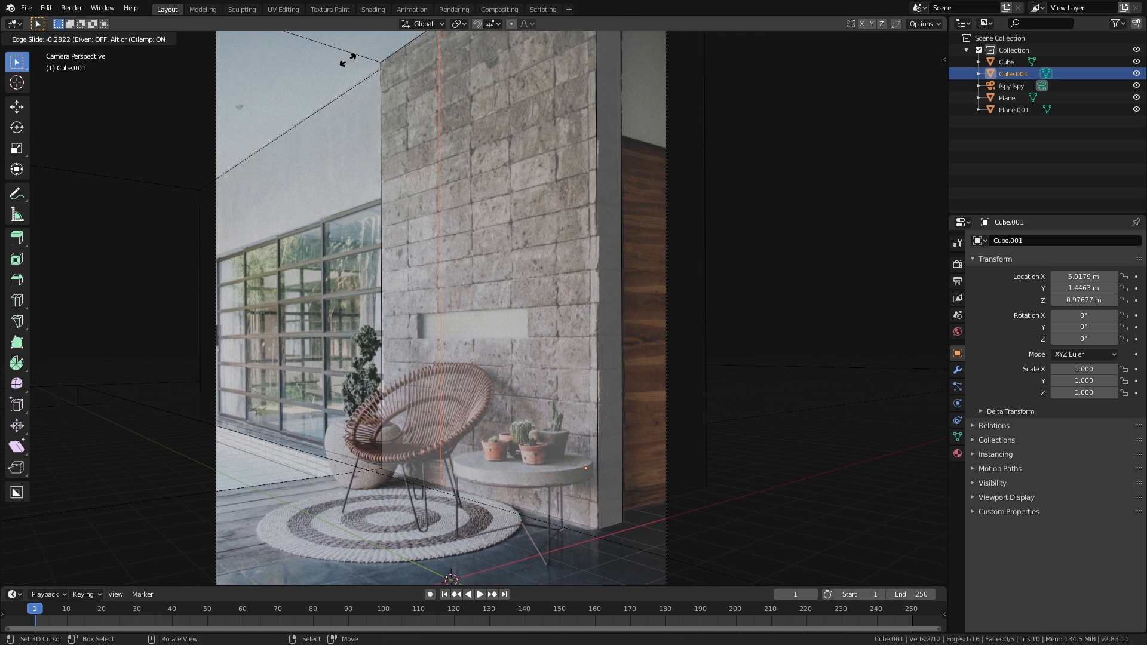
click(316, 70)
key(ctrl+r)
click(491, 311)
click(518, 330)
Step: Add two horizontal loop cuts to the stone wall, aligned with the upper and lower edges of the recess
key(ctrl+r)
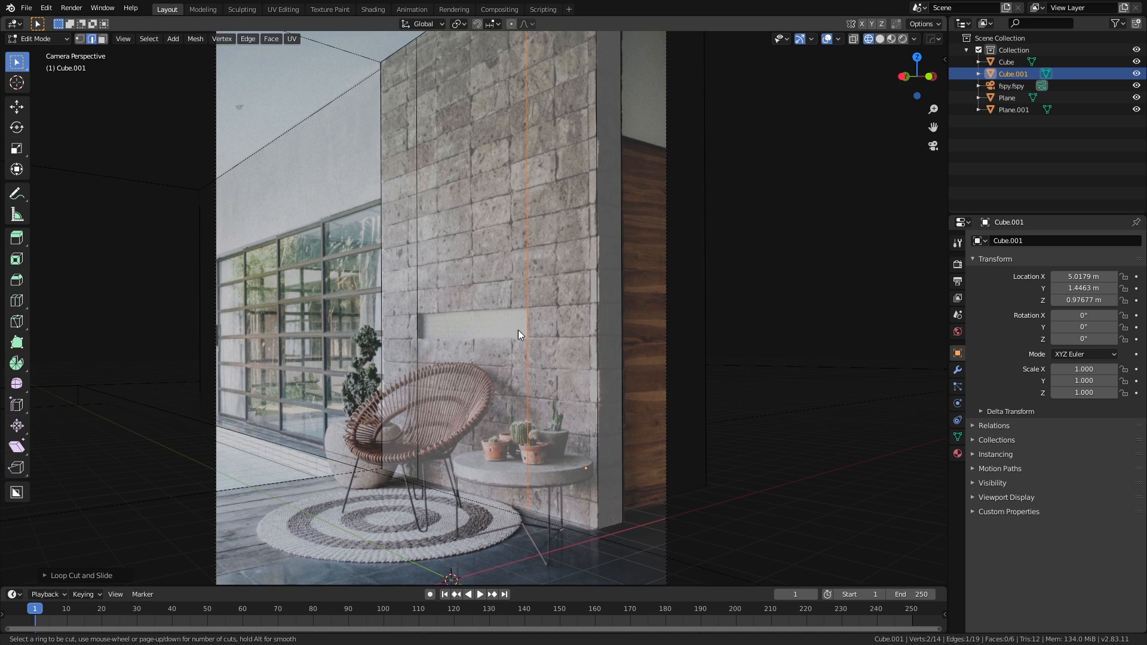
click(530, 301)
click(535, 374)
scroll(558, 382, up, 5)
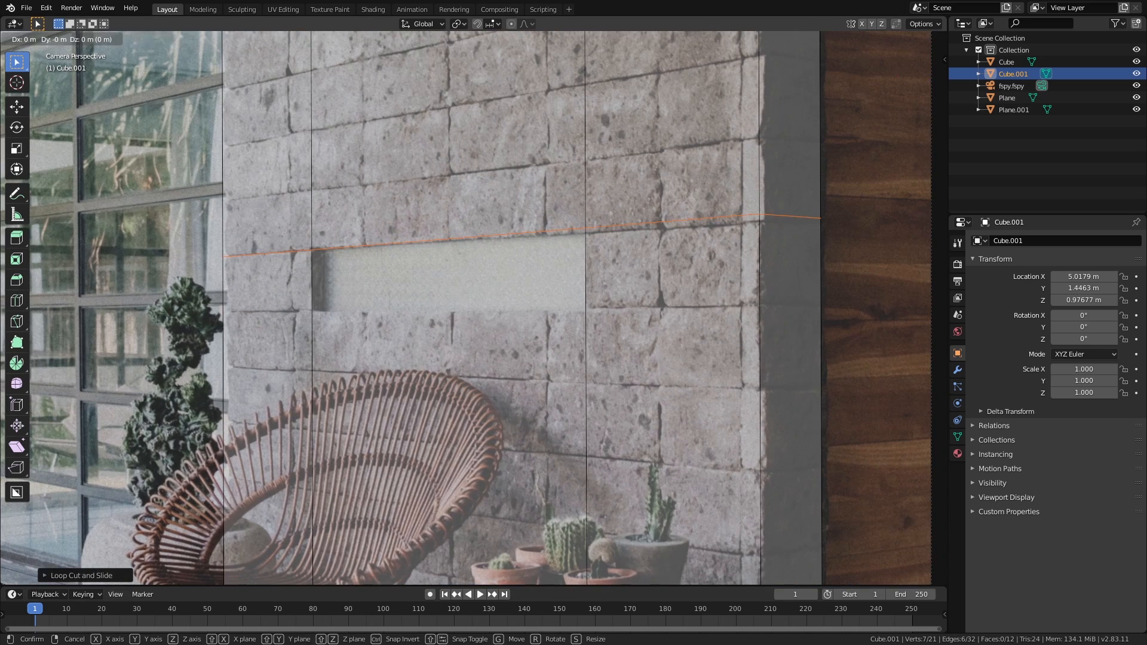
scroll(613, 461, down, 5)
click(597, 445)
scroll(578, 436, up, 5)
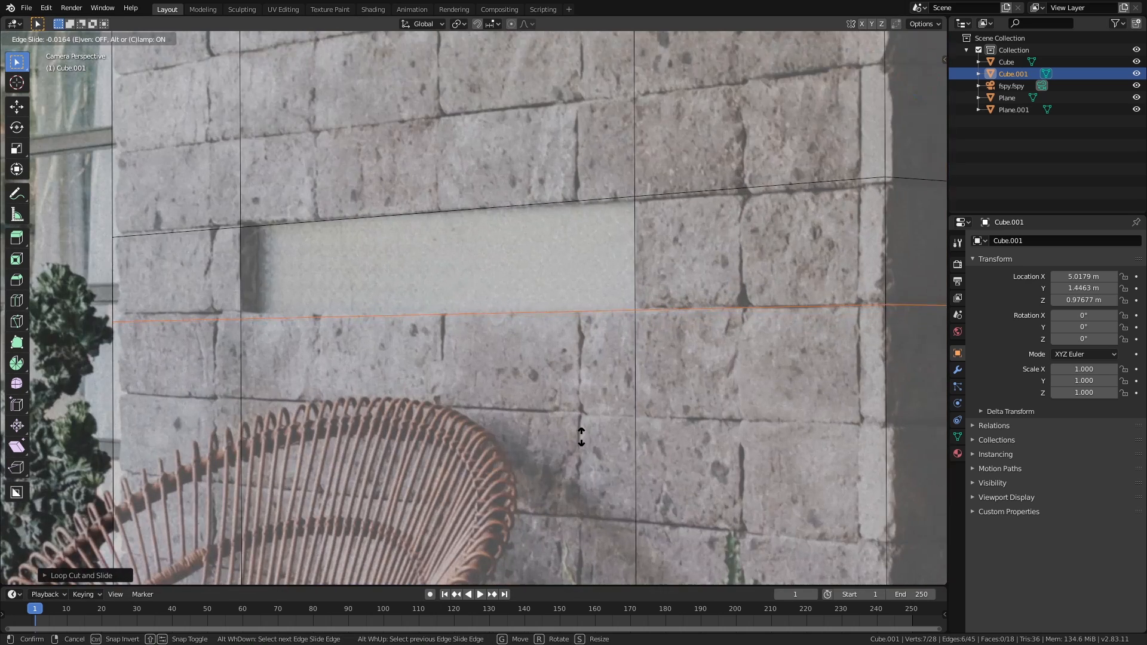
click(579, 430)
Step: Extrude the stone wall's recess face about 0.2 m inward along X to match the niche depth in the photo
key(3)
scroll(508, 358, down, 2)
right_click(429, 276)
scroll(434, 322, up, 2)
key(e)
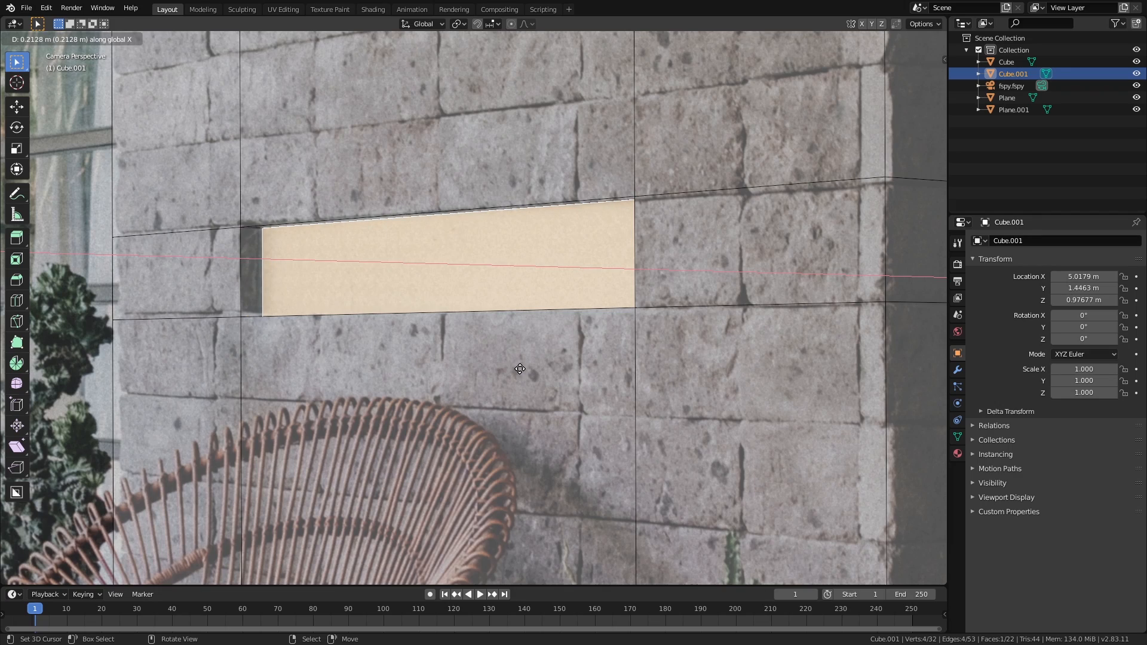
click(518, 376)
scroll(518, 386, down, 5)
scroll(518, 386, up, 5)
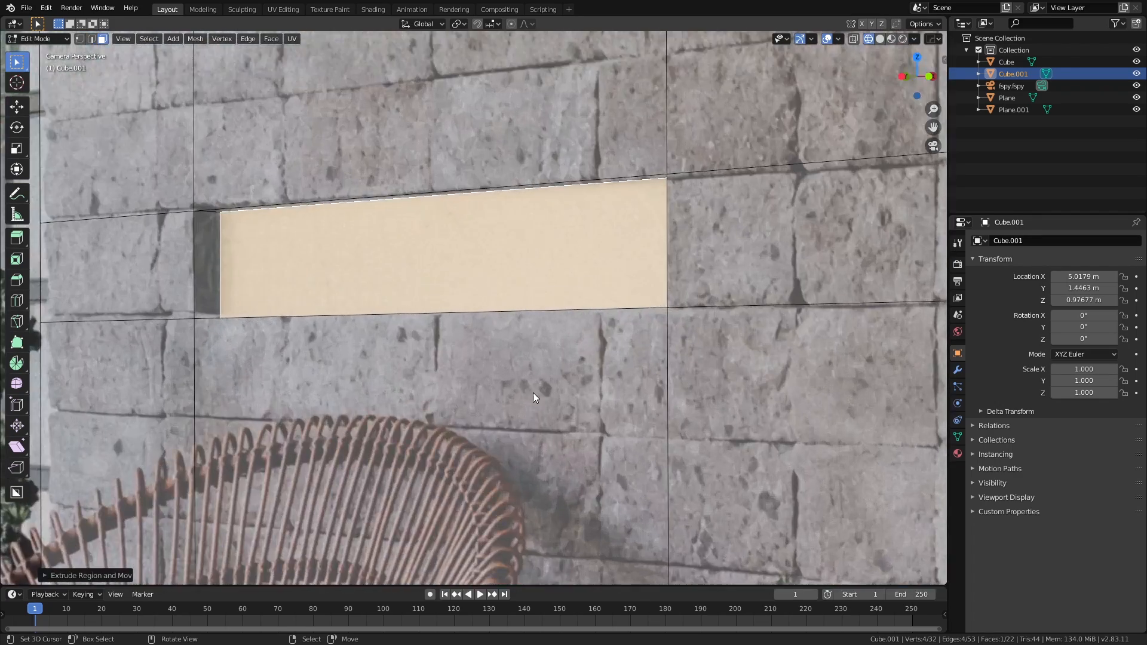
Step: Select the recess's back face, grow the selection to its side faces and split them from the stone wall
mouse_move(533, 393)
middle_down()
mouse_move(570, 412)
mouse_move(494, 403)
middle_up()
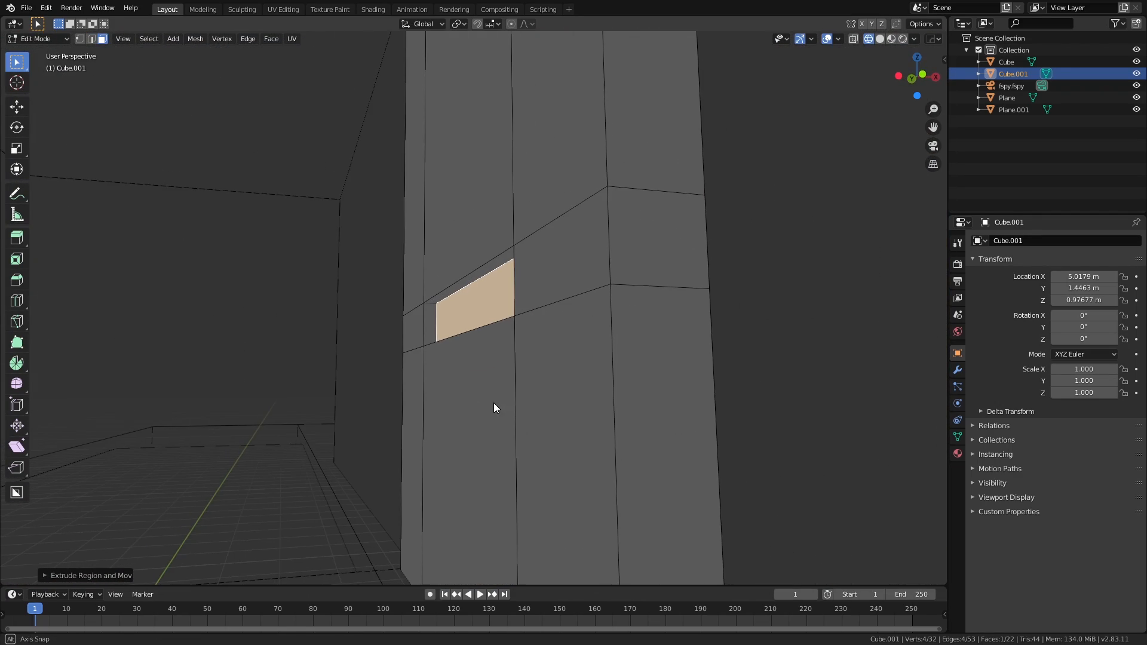
key(alt+z)
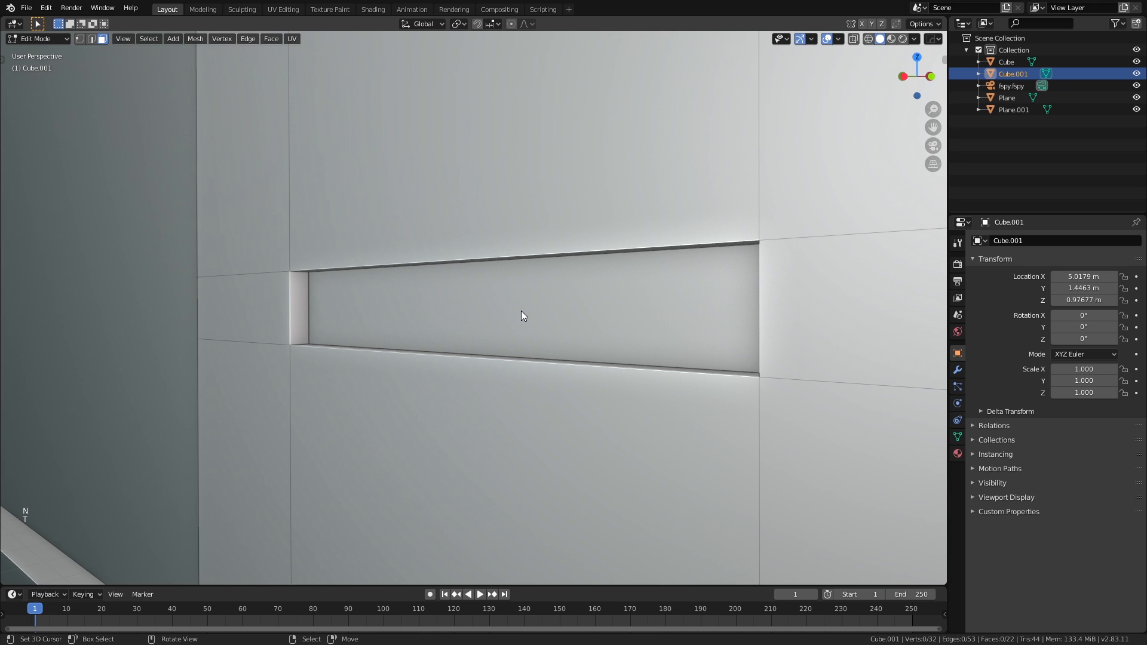
right_click(521, 311)
key(ctrl+KP_Add)
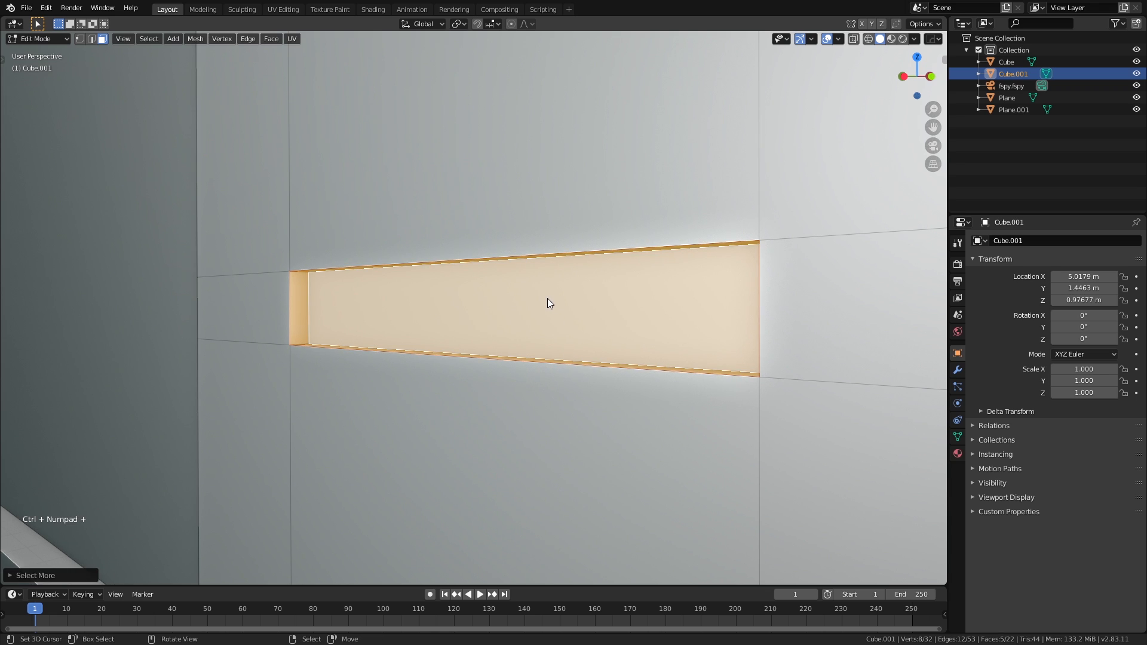
key(ctrl+KP_Add)
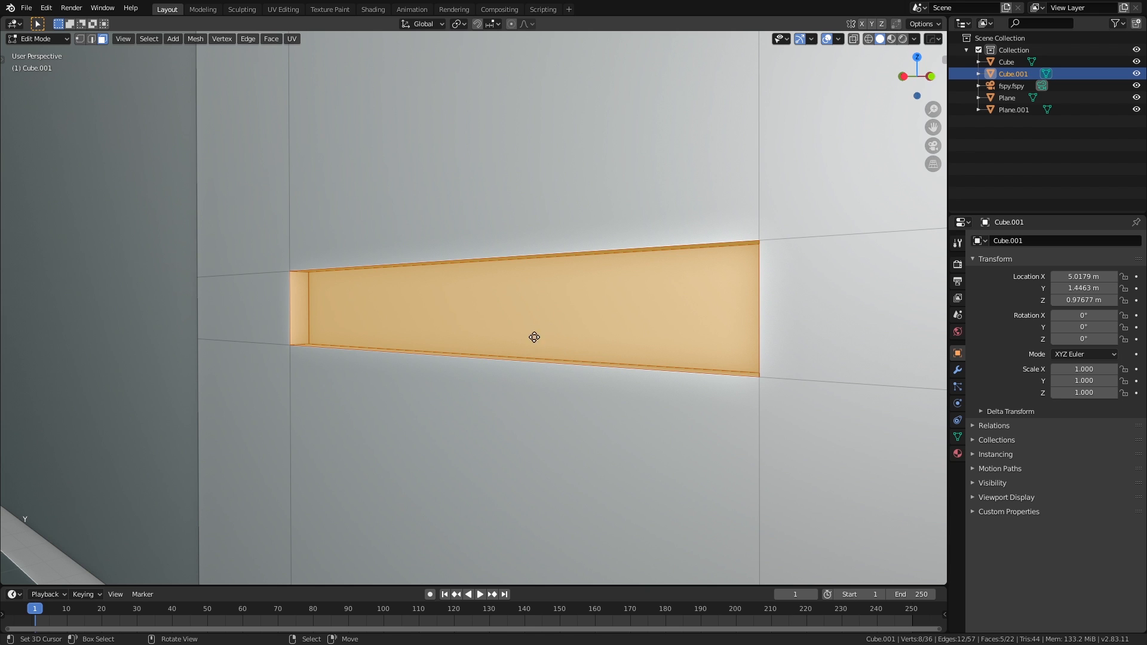
key(g)
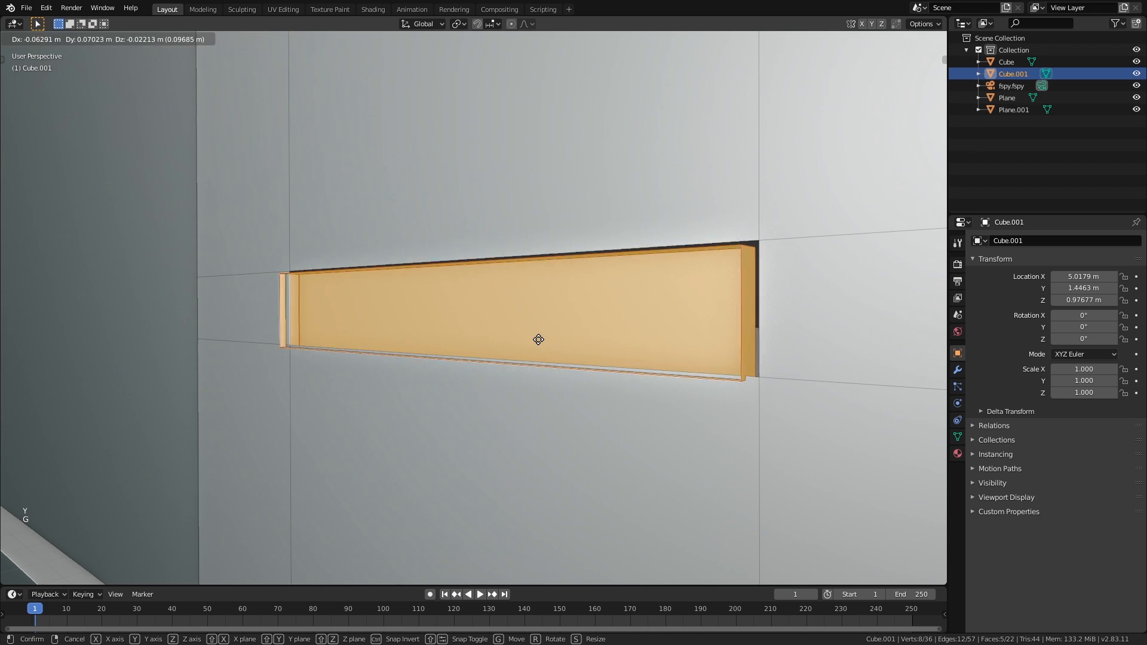
right_click(539, 344)
Step: Separate the selected recess faces into their own object, return to Object Mode and select the recess
key(p)
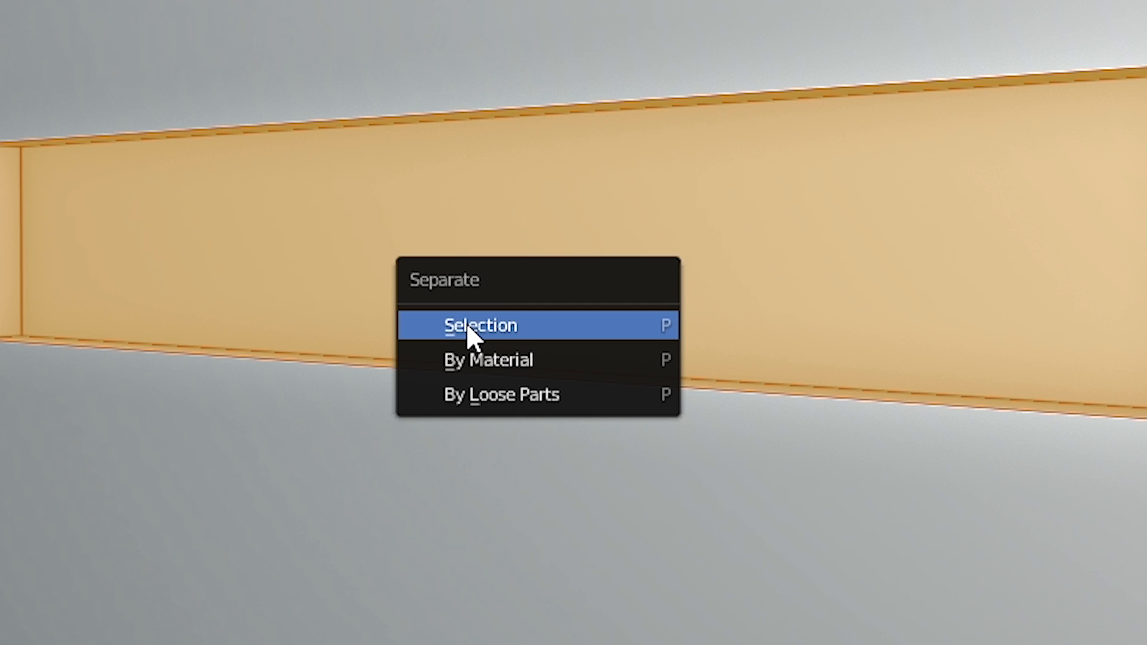
click(468, 324)
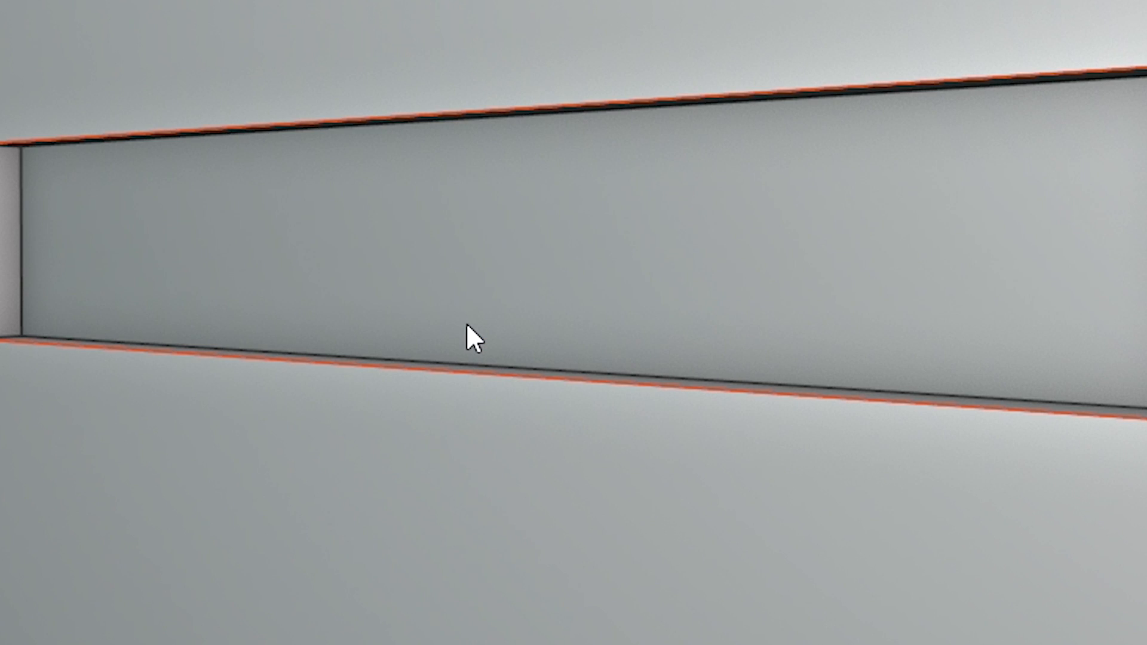
key(Tab)
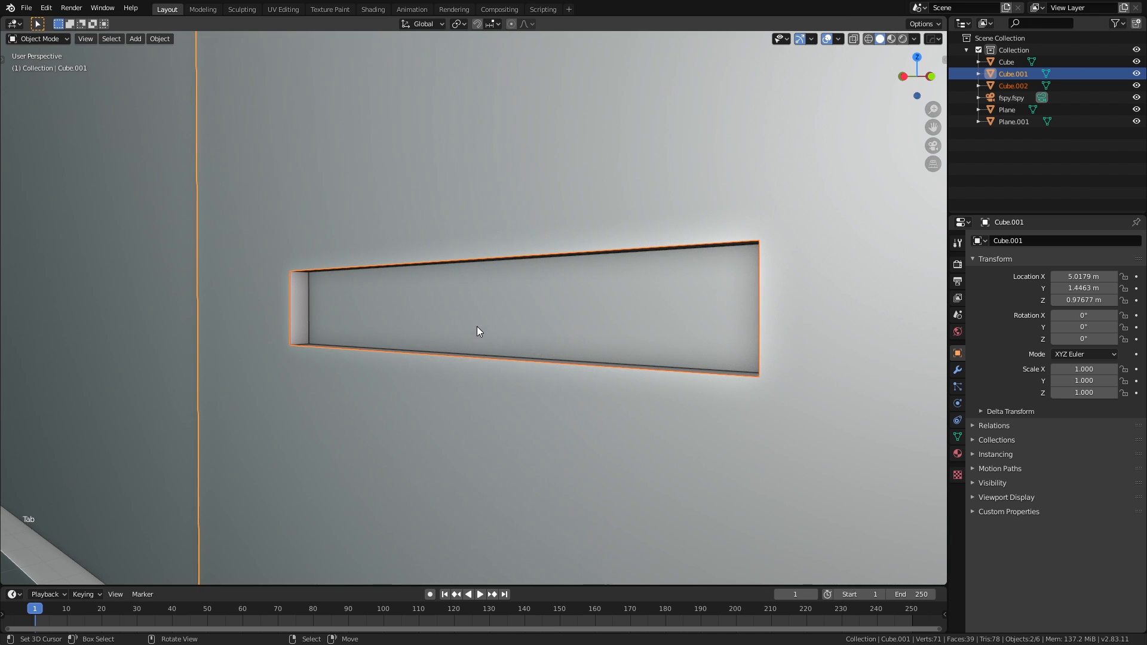
right_click(477, 322)
scroll(484, 331, down, 3)
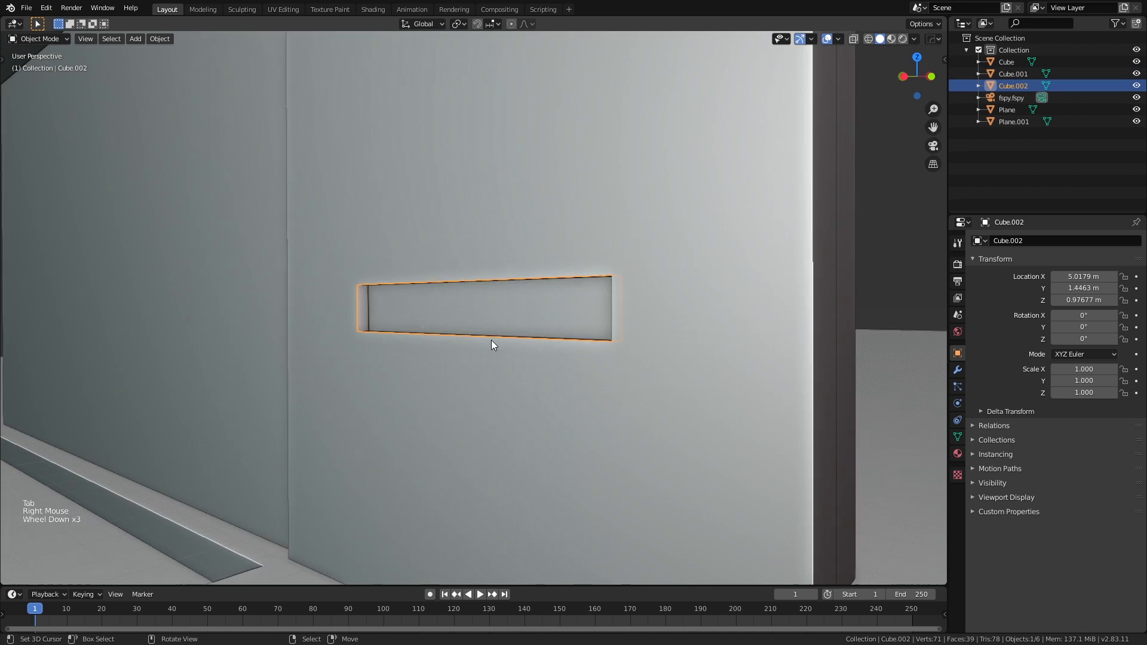
Step: Try moving the recess and the stone wall individually to check that they are independent objects
key(g)
right_click(493, 428)
key(g)
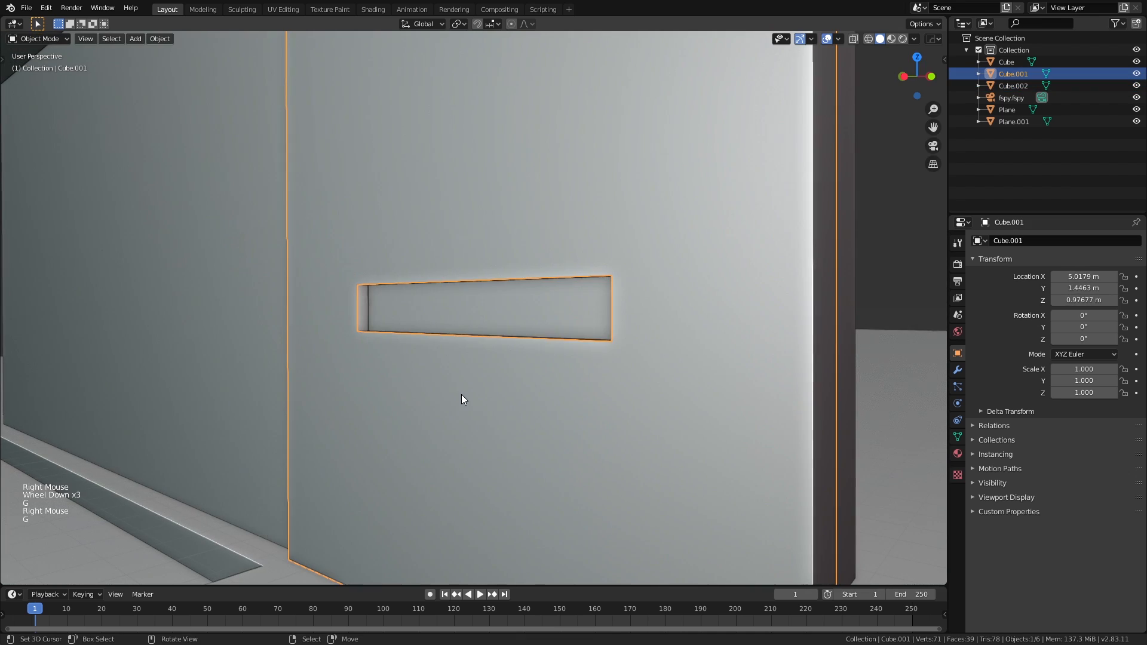
right_click(419, 307)
right_click(429, 307)
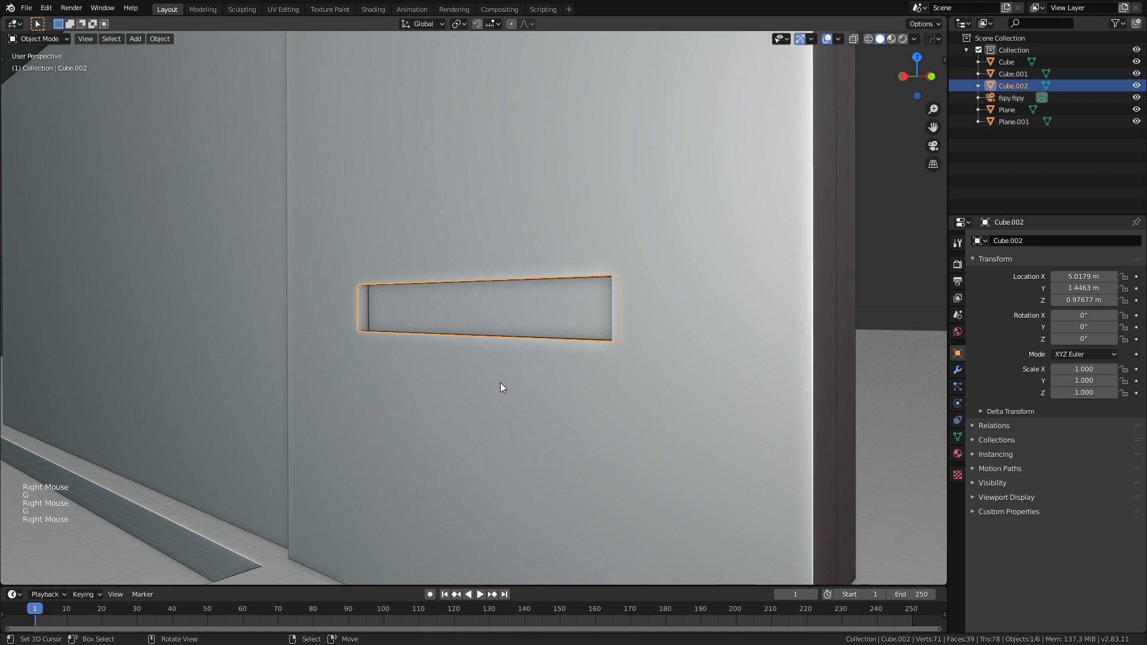
Step: Select the stone wall and check it and its recess against the photo through the camera view
scroll(505, 392, up, 3)
scroll(506, 394, down, 4)
scroll(508, 400, down, 7)
click(509, 398)
key(KP_0)
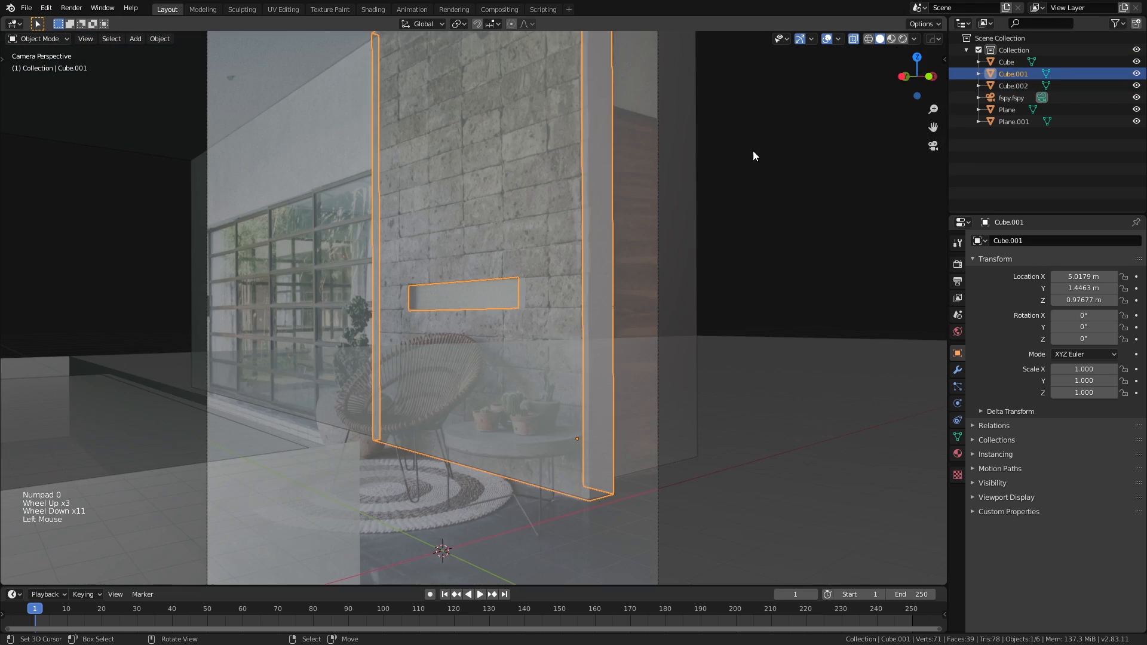
scroll(645, 307, up, 3)
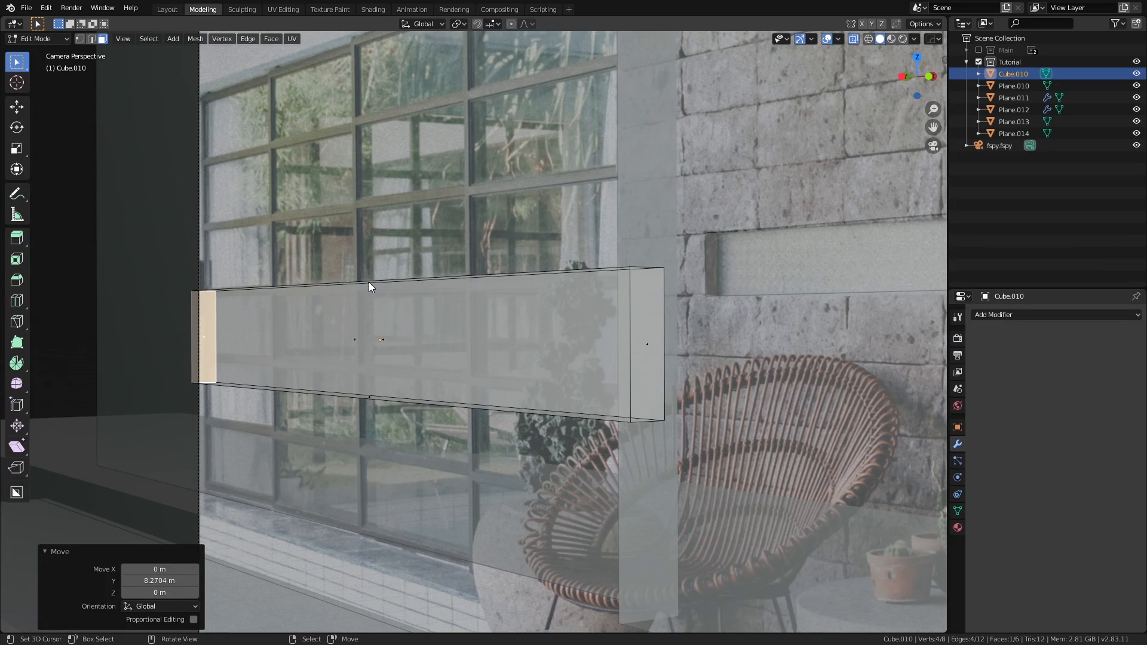
Step: Raise the window block's top face about 4.38 m along Z to reach the upper edge of the window in the photo
scroll(445, 375, down, 2)
scroll(474, 404, up, 2)
key(g)
key(z)
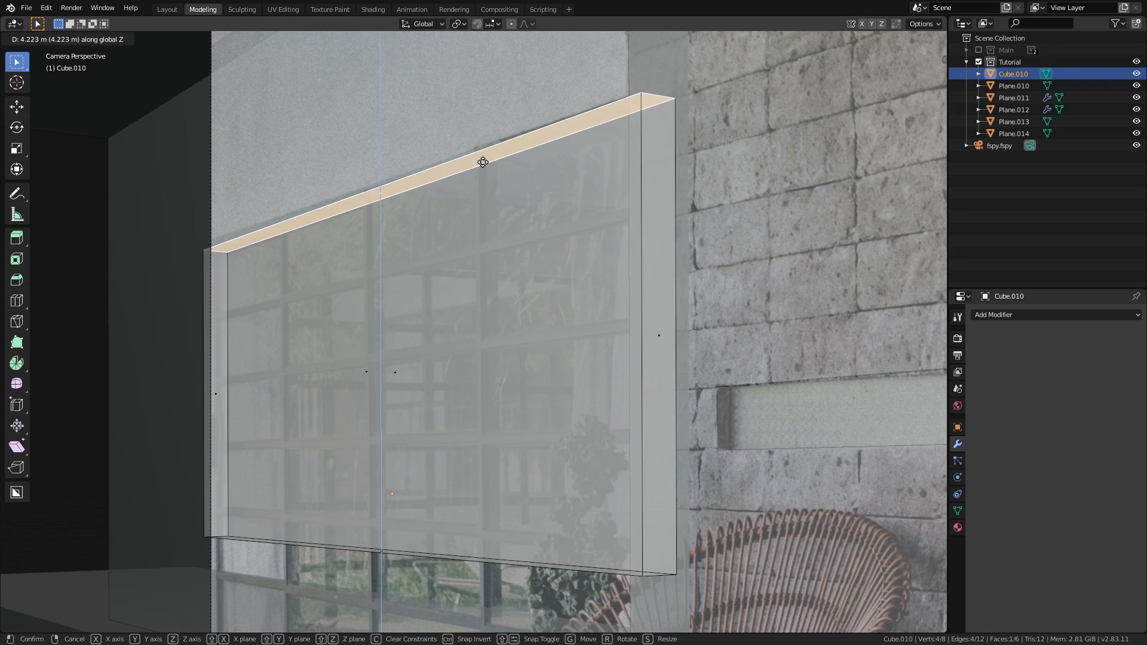
click(485, 154)
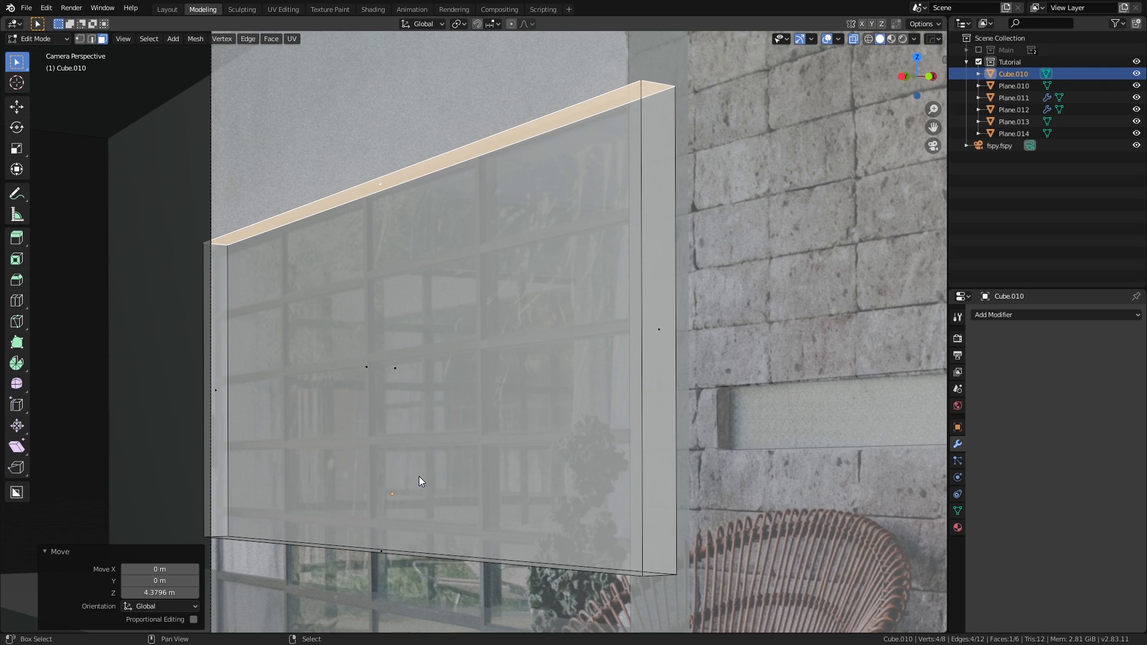
Step: Select the window block's bottom face and move it along Z to the window's lower edge
shift+middle_drag(419, 481, 422, 310)
click(385, 378)
key(g)
key(z)
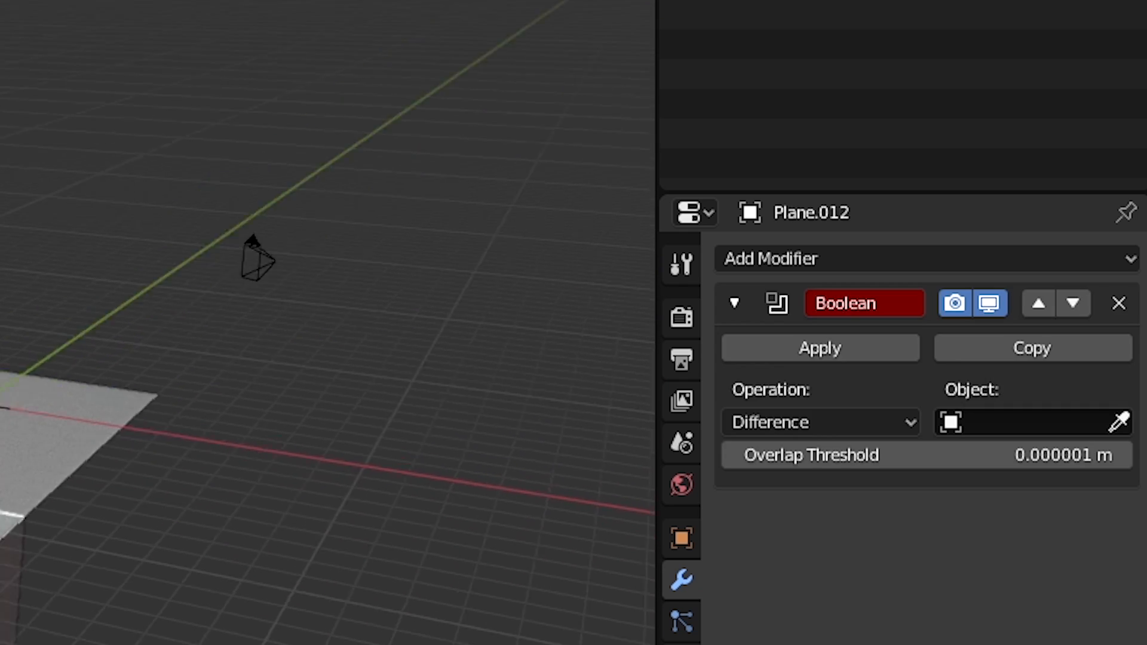
Step: Cut the window opening by setting Cube.010 as the object of the wall's Boolean Difference modifier
click(1121, 421)
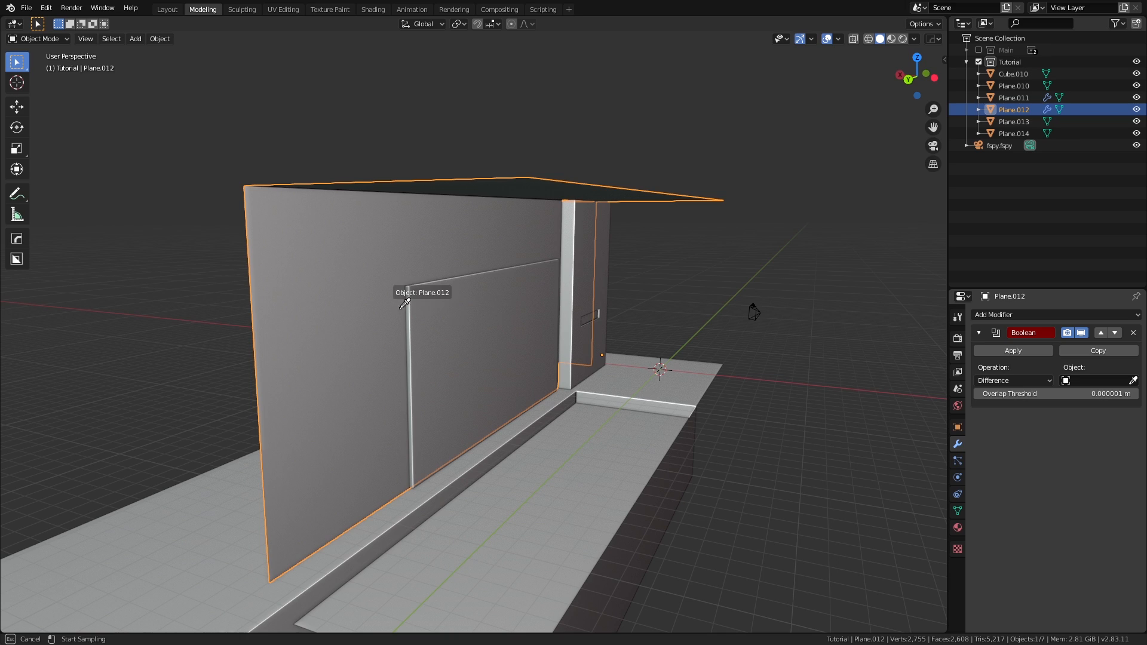
click(467, 328)
middle_drag(592, 375, 557, 389)
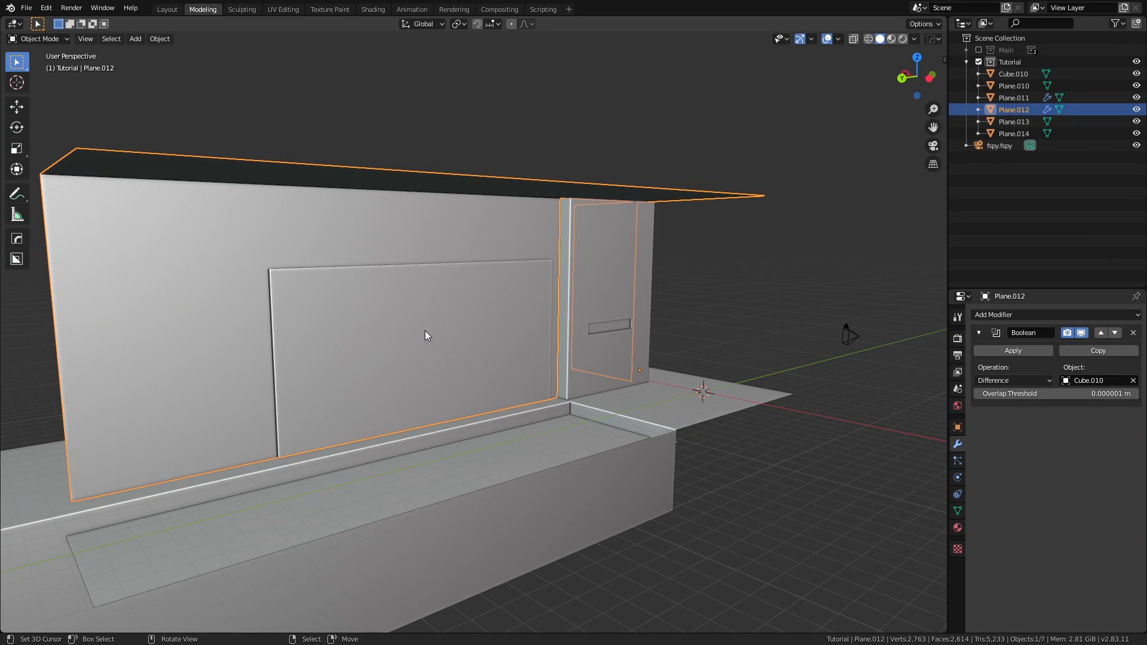
middle_drag(425, 331, 467, 372)
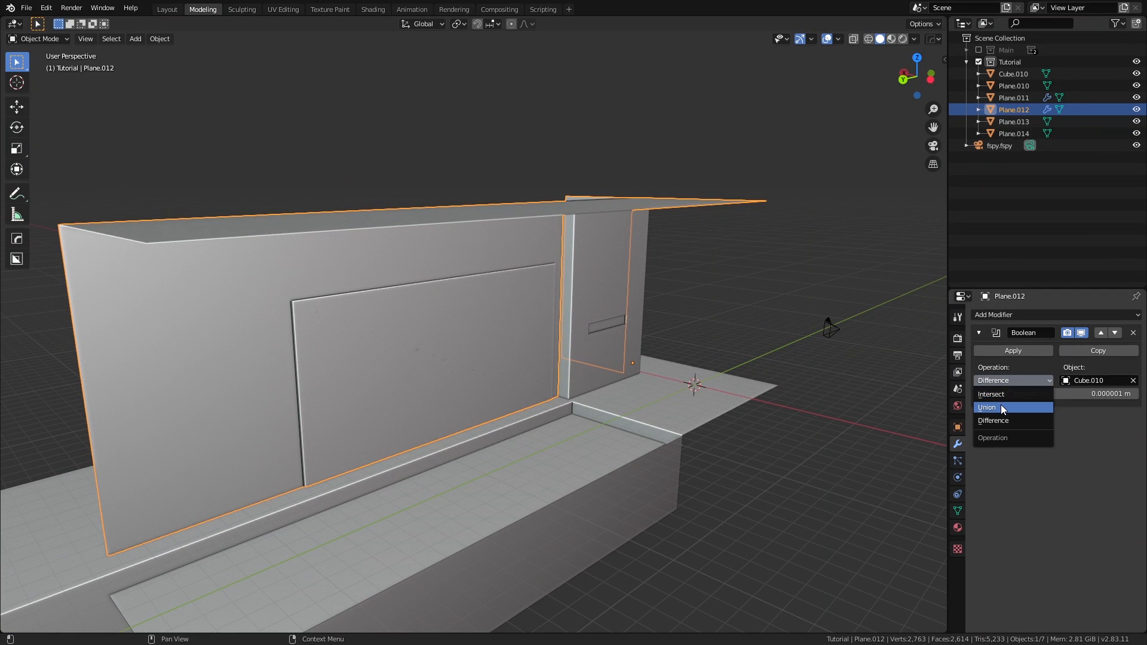
click(451, 362)
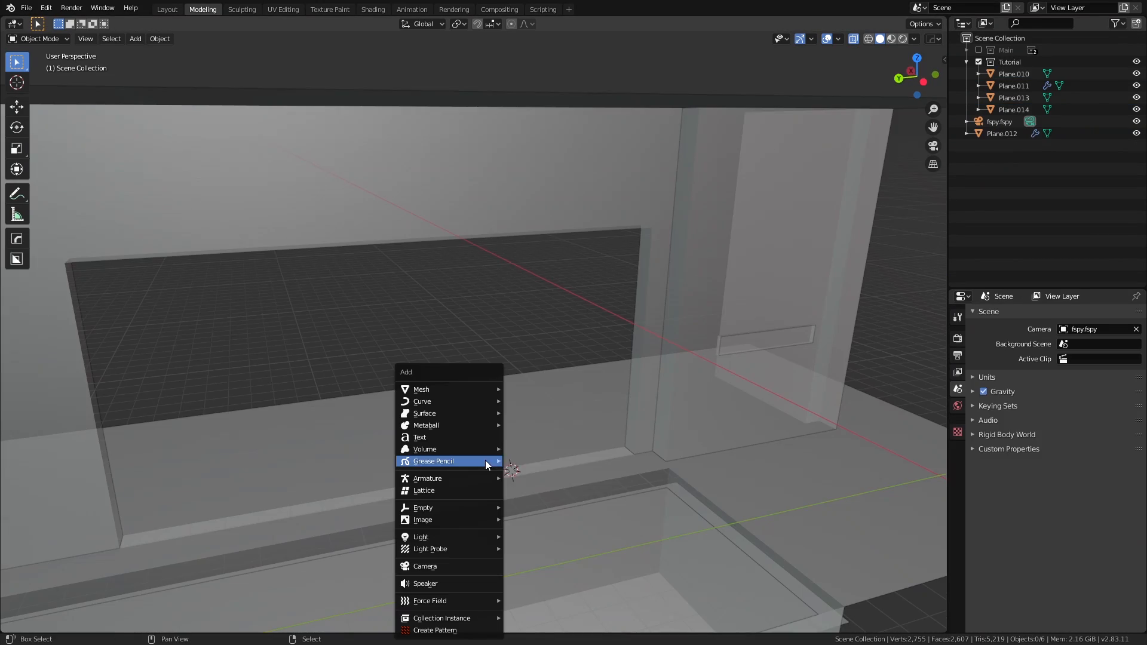
Step: Add a cube mesh for the window frame and slide the loop cut on its post up to the first crossbar
mouse_move(448, 389)
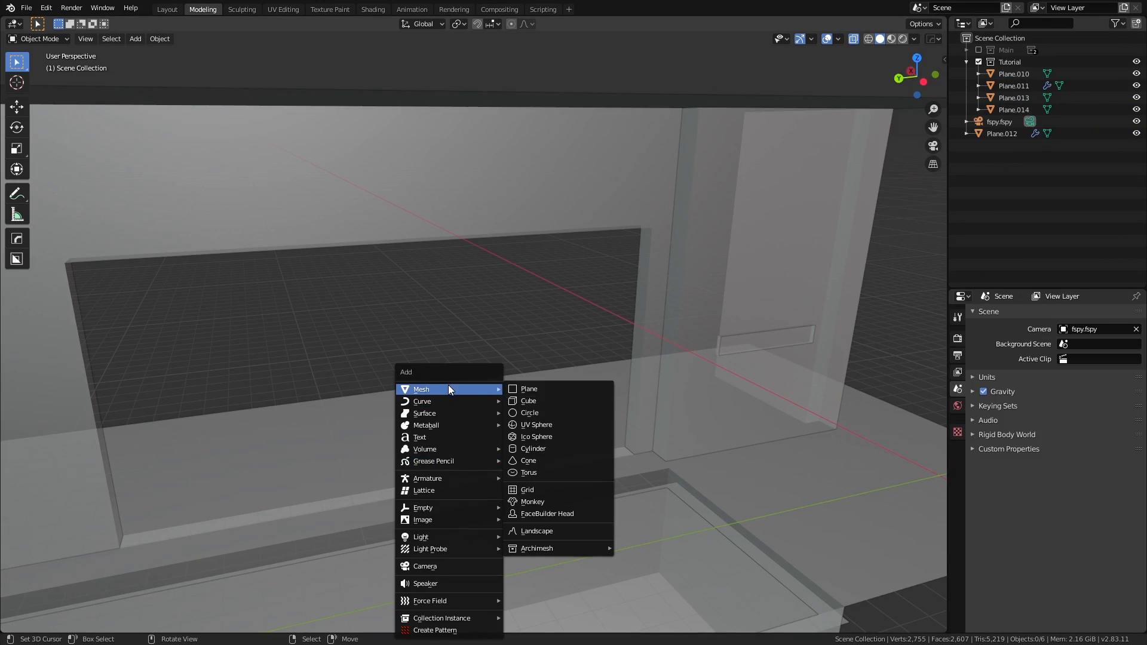
click(528, 400)
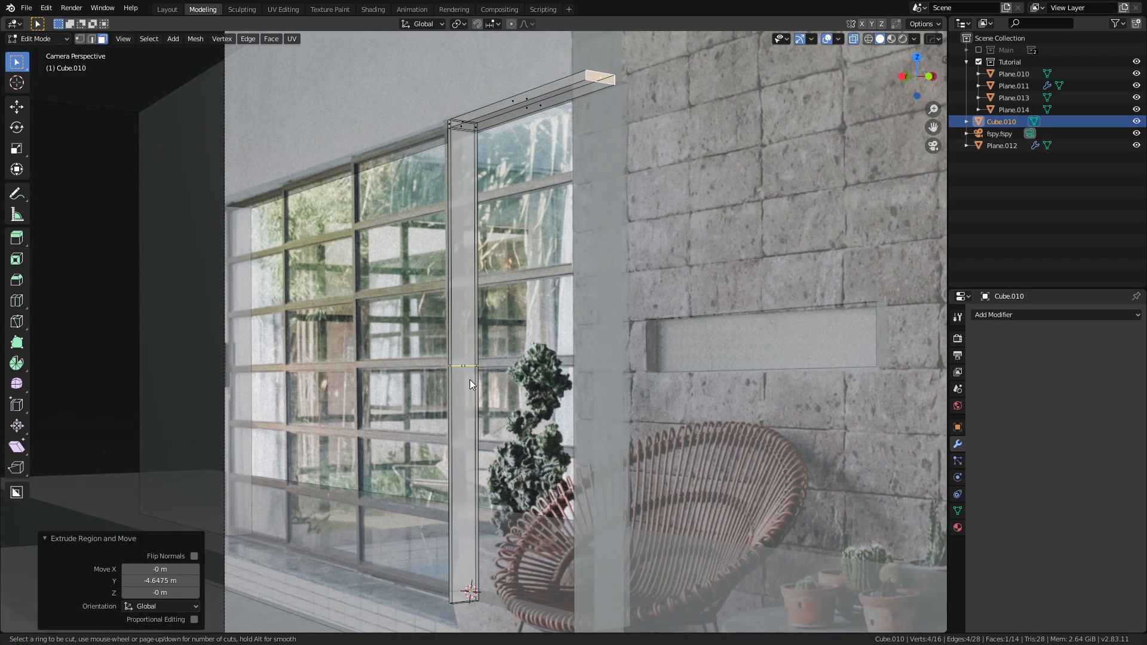
key(g)
key(g)
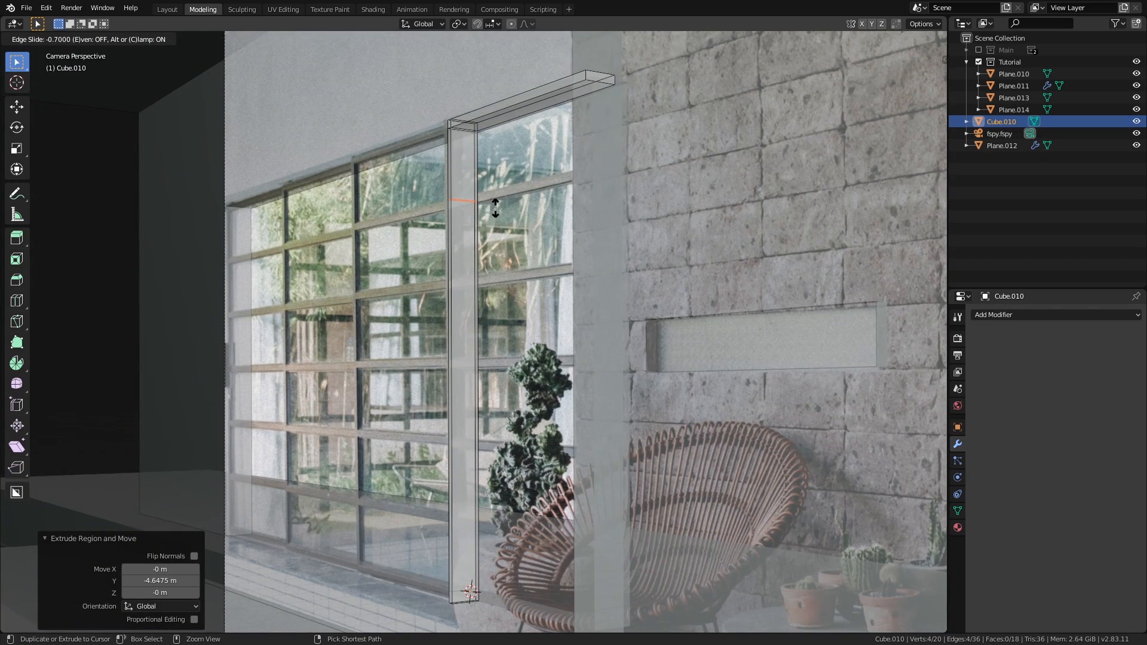
click(495, 208)
Step: Add a second loop cut to the window frame's post and slide it near the first one
scroll(495, 211, up, 6)
scroll(499, 268, down, 6)
key(ctrl+r)
click(495, 412)
click(521, 233)
Step: Slide the post's two edge loops individually to line up with the crossbar's upper and lower edges in the photo
scroll(520, 257, up, 8)
alt+right_click(534, 294)
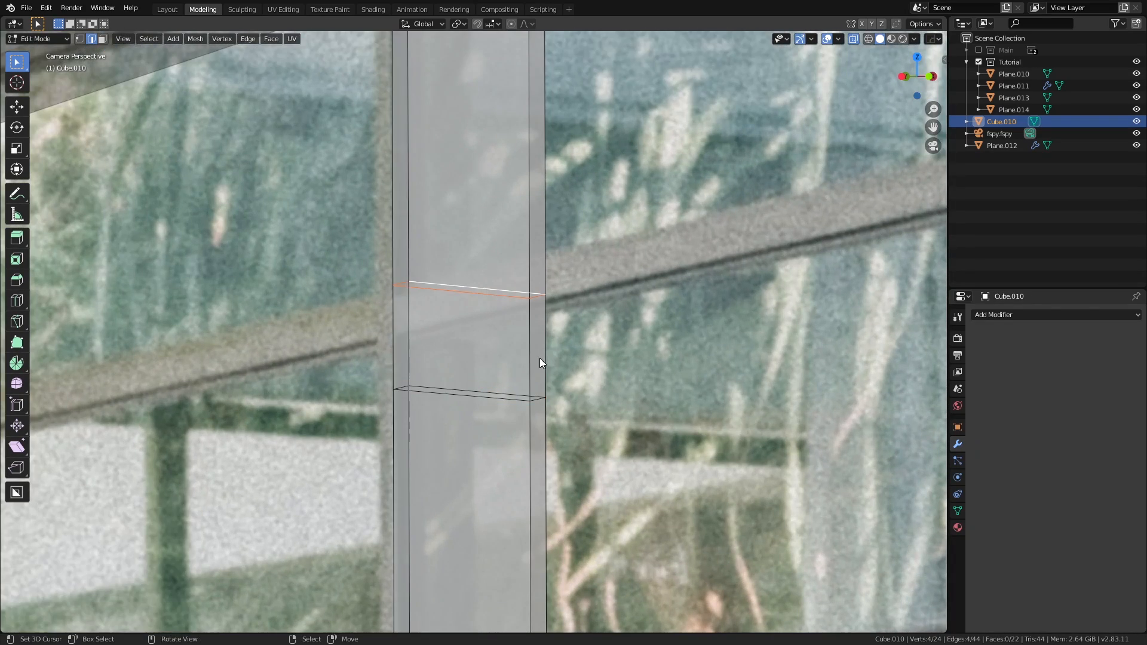
key(g)
key(g)
click(540, 391)
alt+right_click(534, 397)
key(g)
key(g)
click(521, 492)
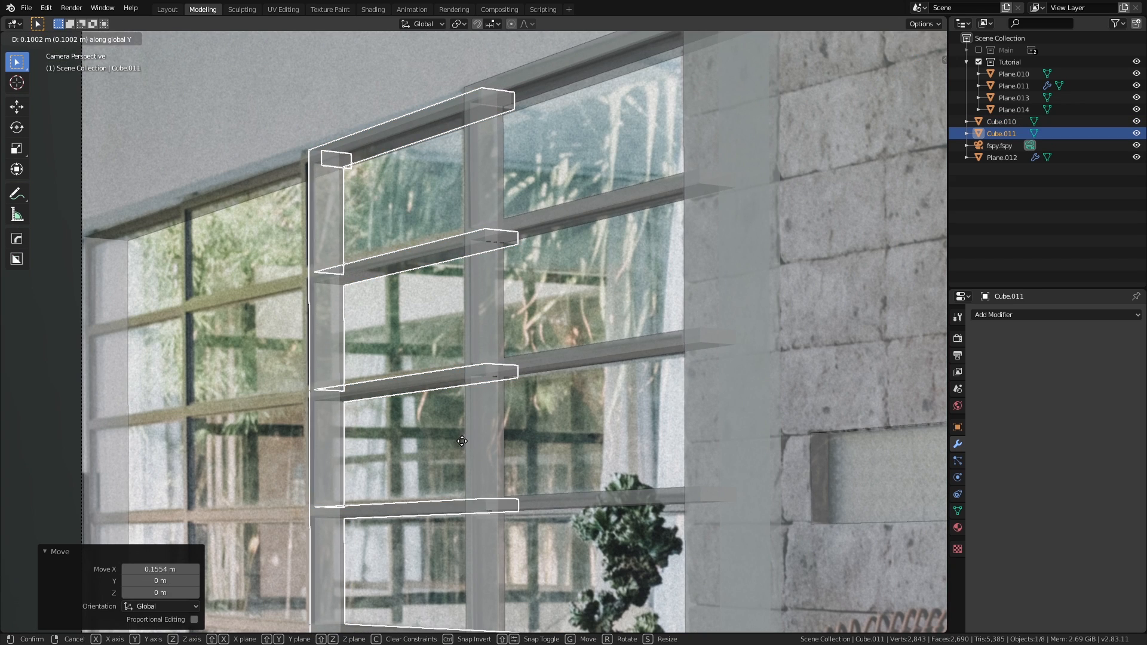
Step: Move the copied window frame section about 0.3 m along Y and align it along X with the second post
click(459, 443)
key(g)
key(x)
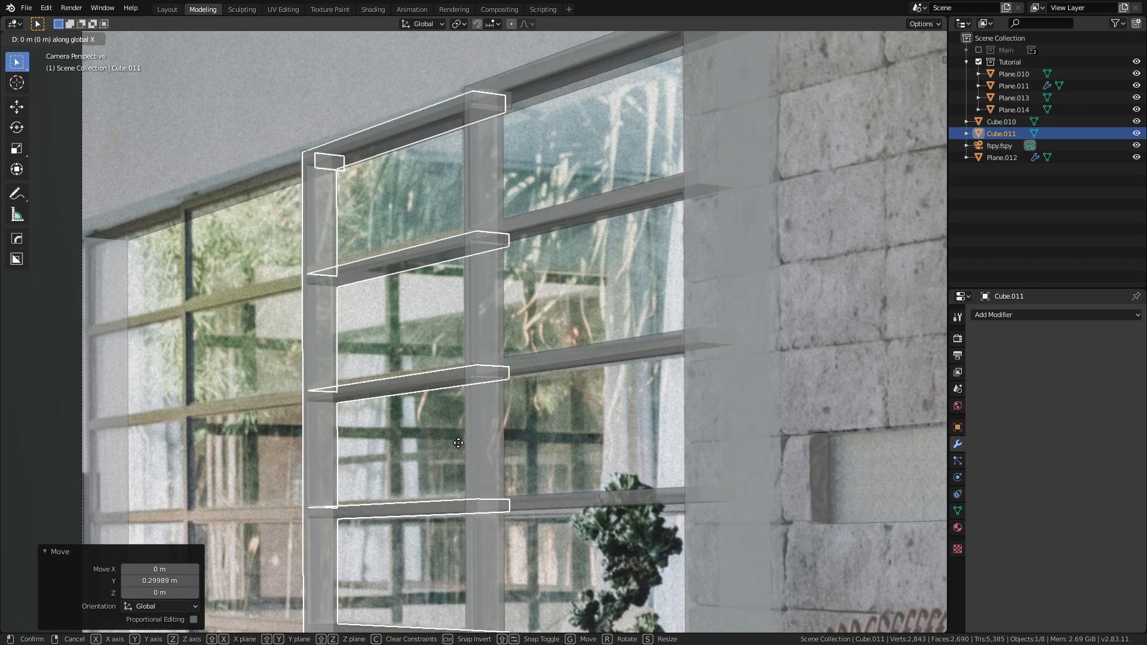
click(459, 443)
Step: Duplicate the window frame section and move the copy along Y to the next post in the photo
key(shift+d)
key(y)
click(276, 556)
shift+middle_drag(368, 438, 517, 431)
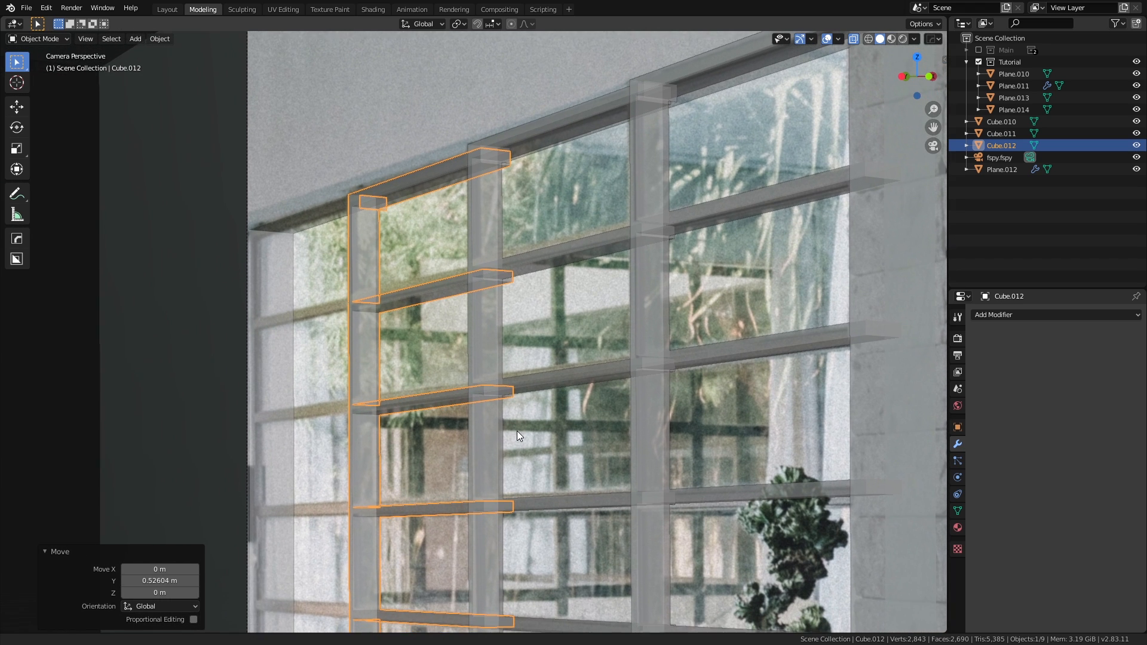
scroll(517, 431, up, 2)
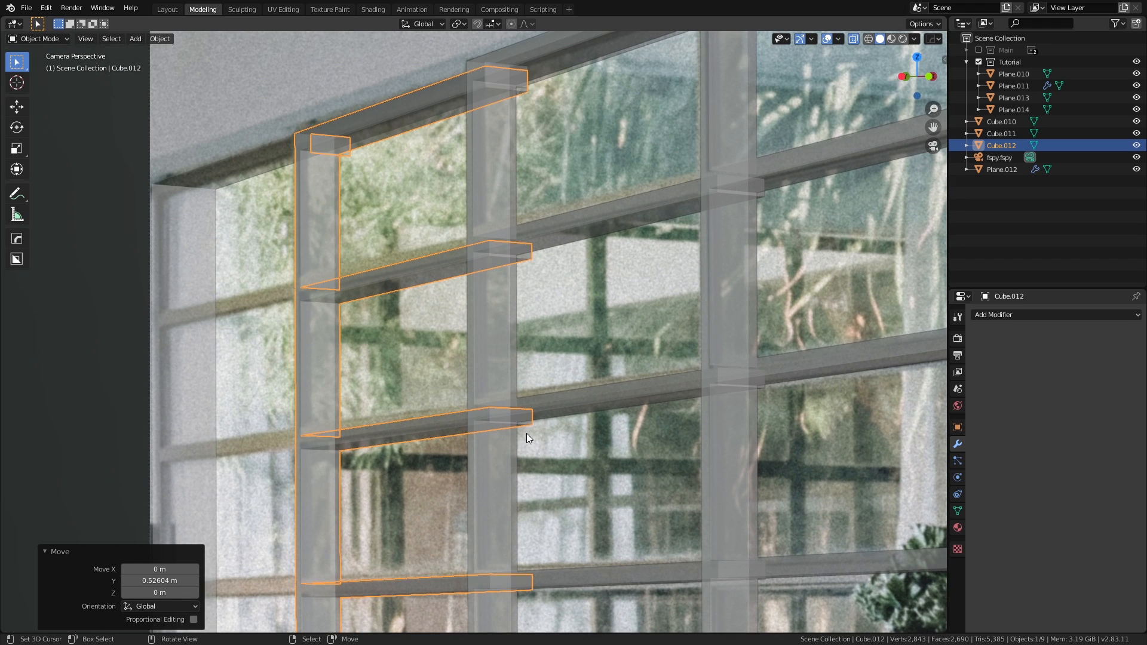
scroll(527, 434, down, 3)
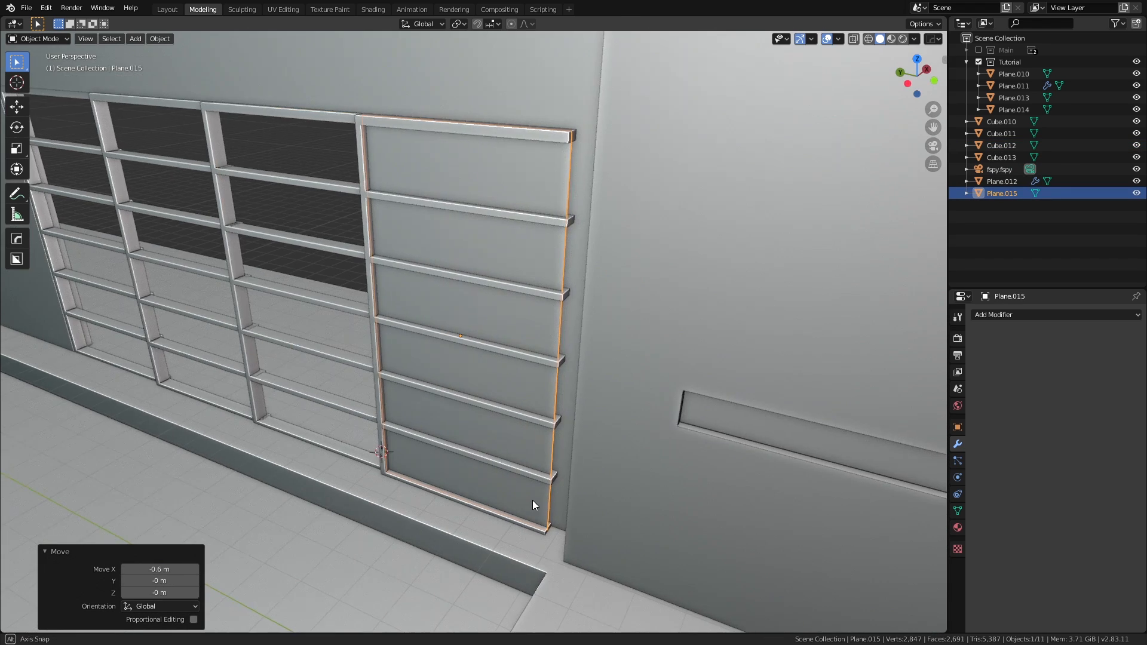
Step: Duplicate the glass pane behind the first frame section along Y for the next window bay
middle_drag(532, 500, 582, 504)
key(shift+d)
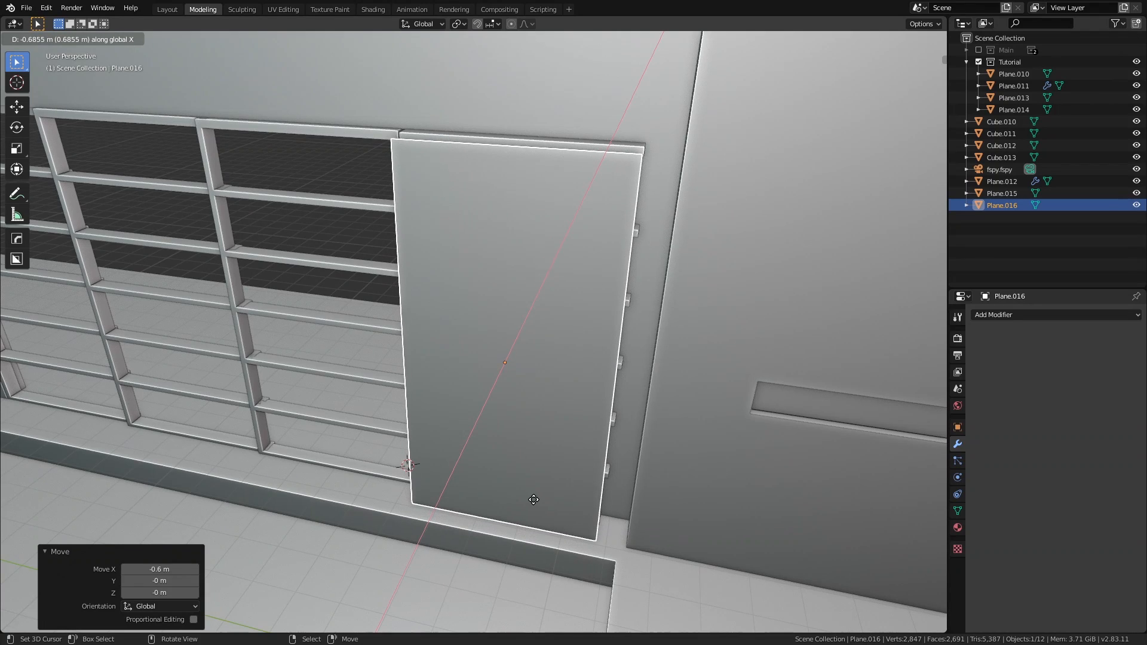
key(y)
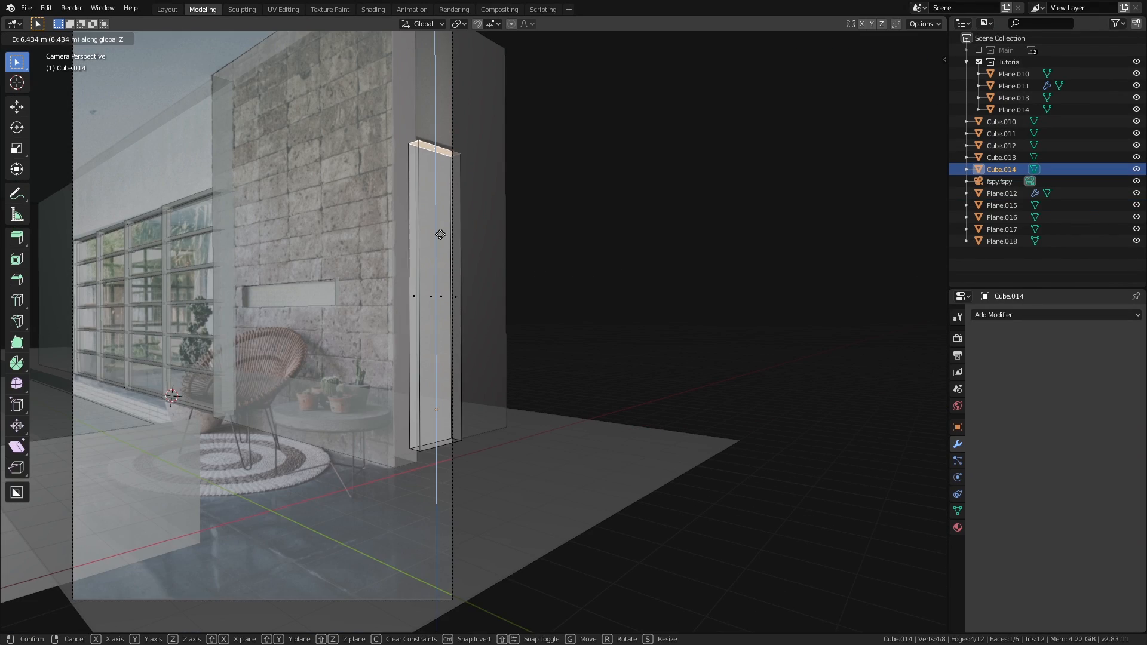
Step: Stretch the doorway block upward along Z and position it in the side wall, moving it about -0.41 m along X and adjusting Y
click(462, 320)
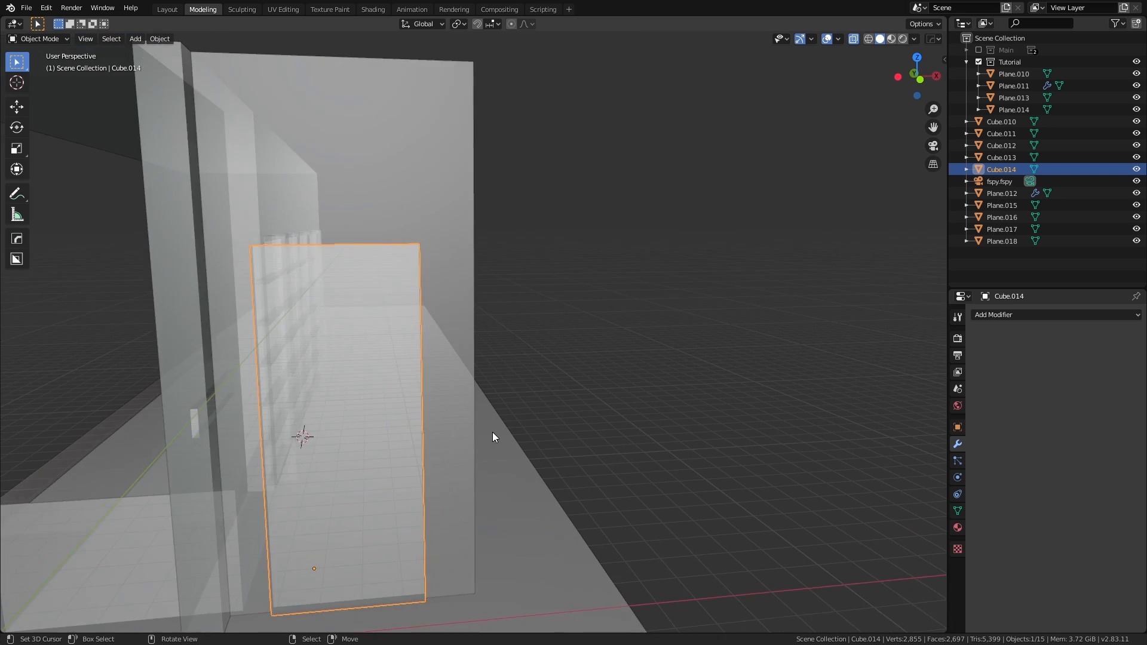
key(g)
key(x)
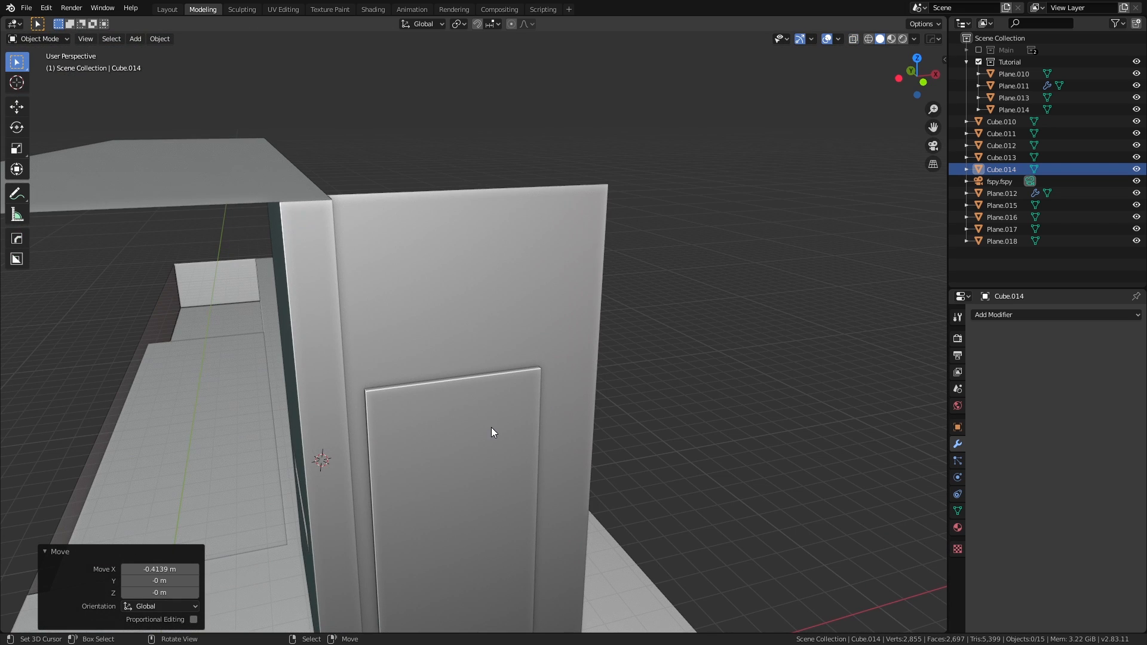
click(491, 428)
key(g)
key(y)
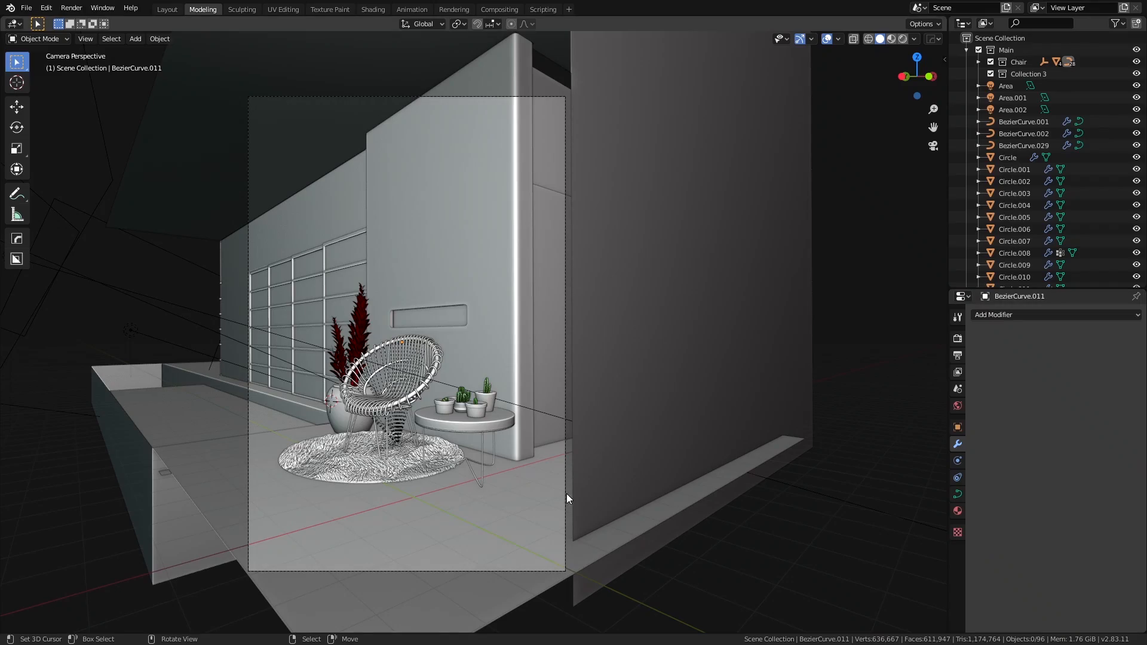
Step: Examine the rattan chair in the furnished scene through the camera and on its own from several angles
middle_drag(445, 475, 480, 489)
key(KP_0)
shift+middle_drag(459, 436, 515, 395)
scroll(558, 455, up, 3)
scroll(529, 500, up, 4)
click(508, 393)
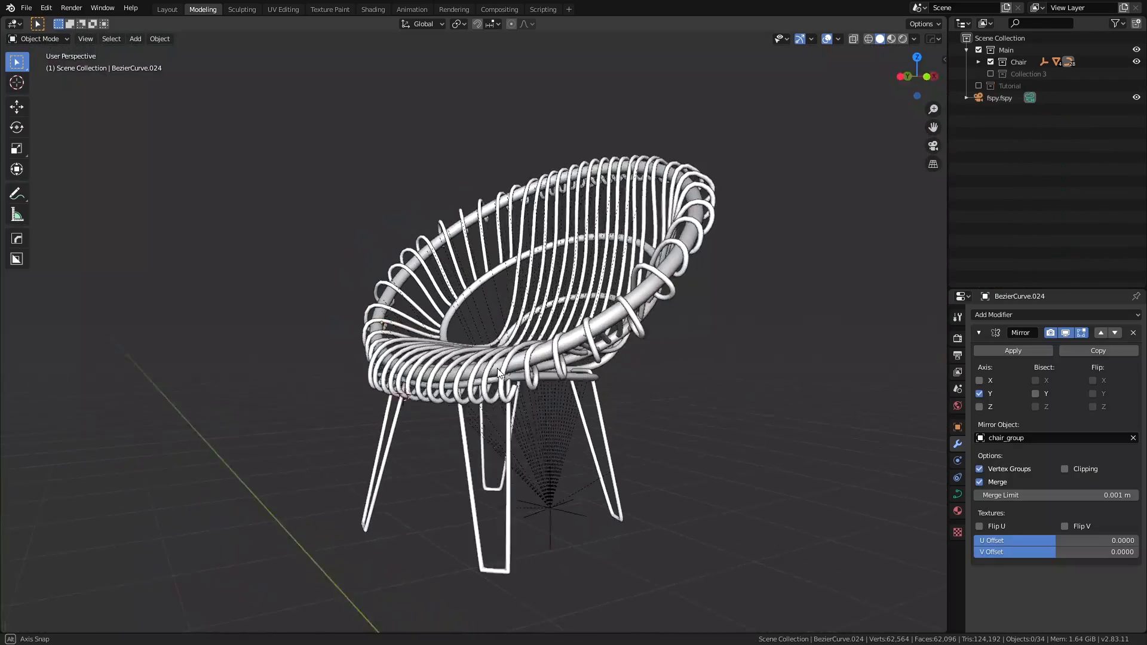
middle_drag(497, 368, 576, 423)
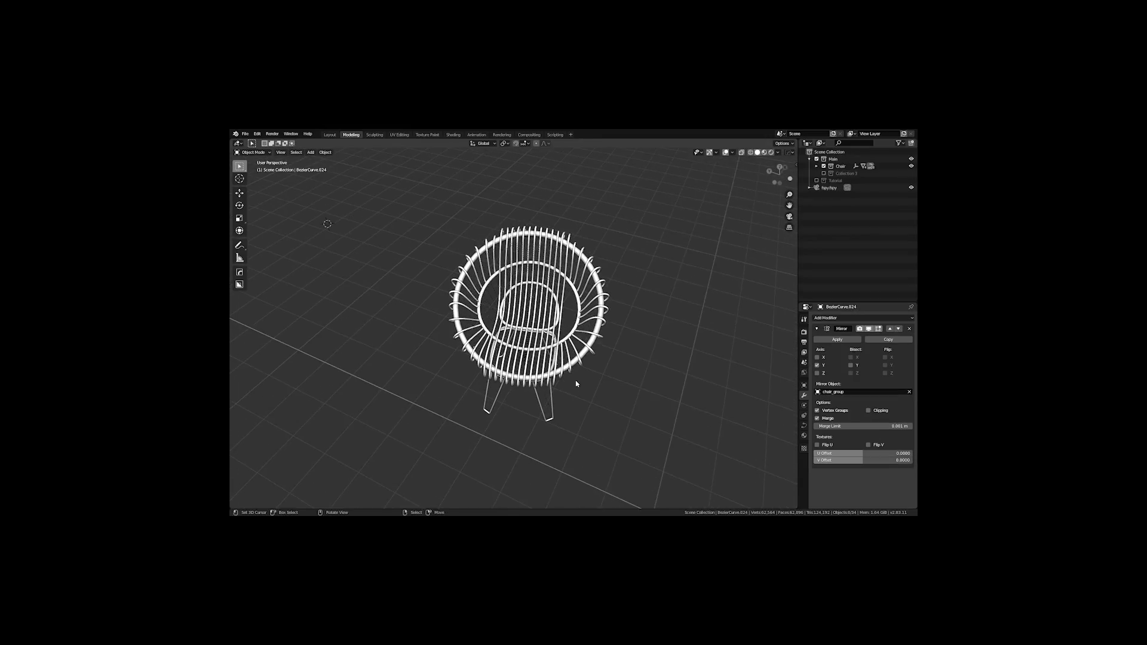
mouse_move(576, 381)
shift+middle_down()
mouse_move(572, 407)
mouse_move(578, 383)
shift+middle_up()
scroll(579, 383, up, 3)
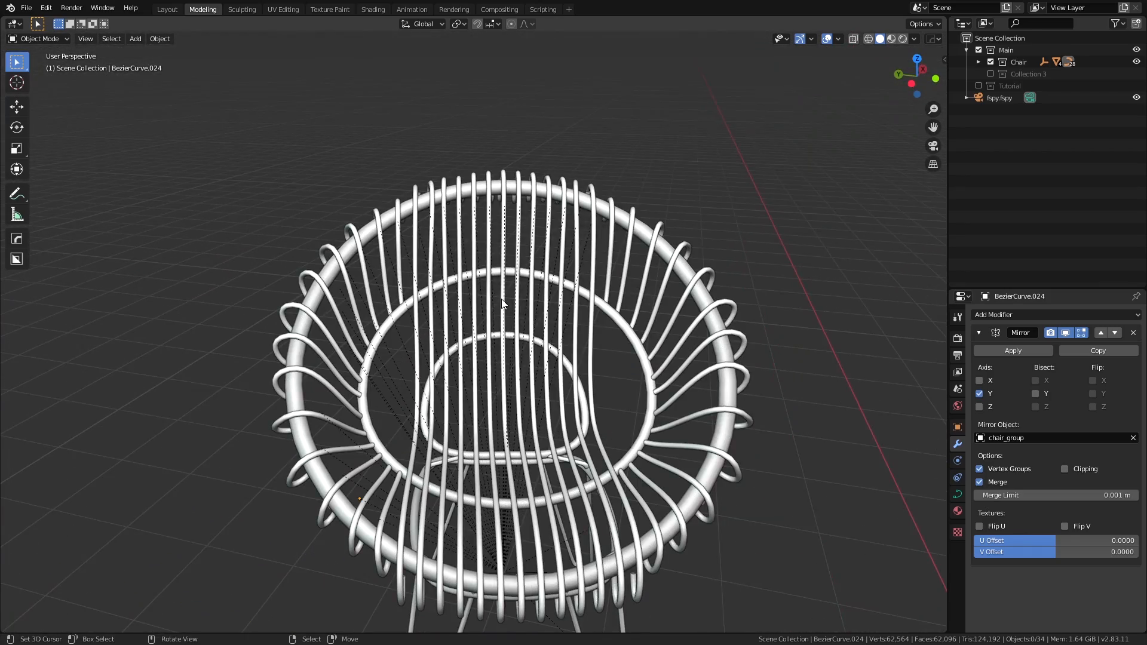
Step: Select the chair's central rattan strand, isolate it in local view and enter Edit Mode on its curve
click(503, 303)
middle_drag(504, 304, 515, 368)
middle_drag(534, 406, 575, 325)
key(Tab)
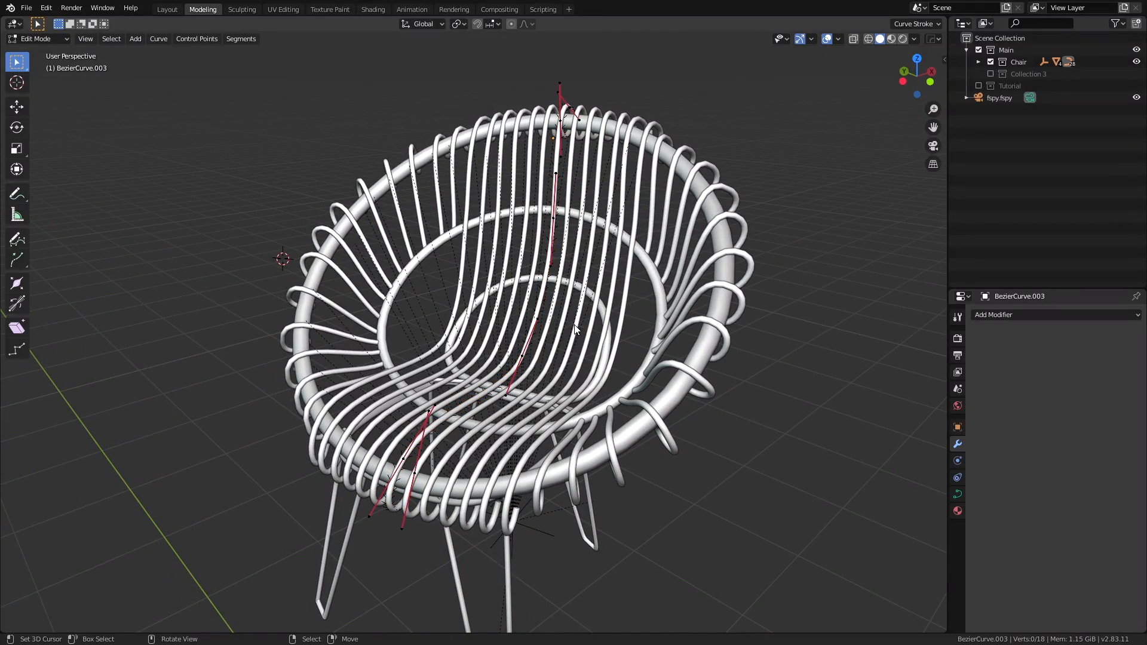
middle_drag(544, 391, 633, 444)
key(Tab)
key(KP_Divide)
key(Tab)
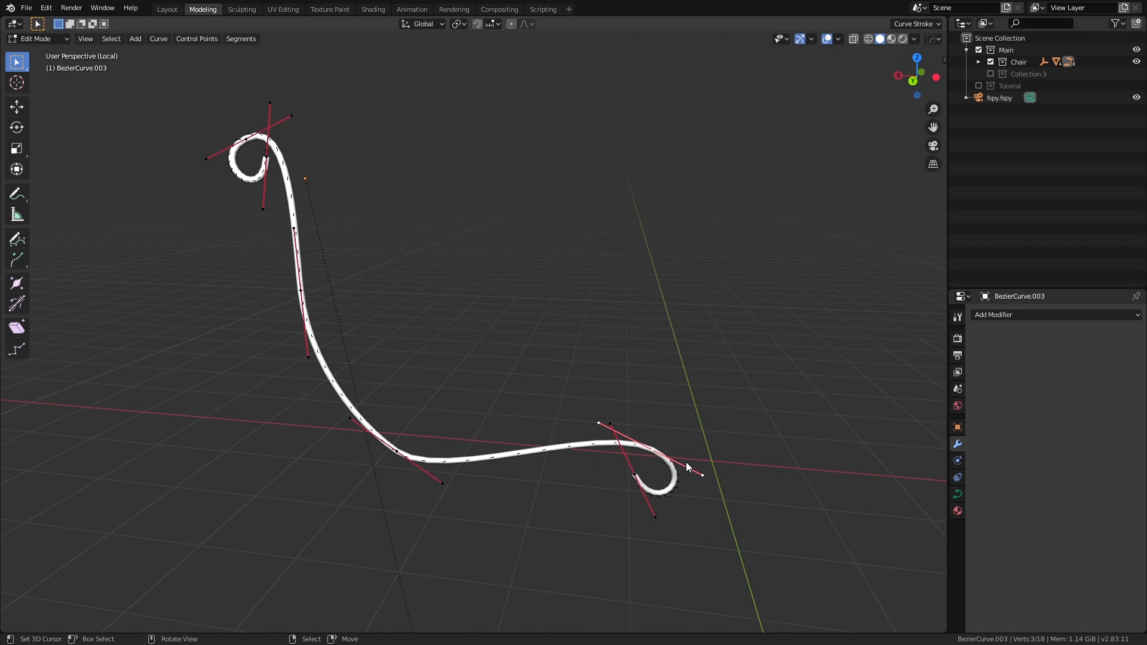
Step: Try rotating the selected control point at the strand's front curl, both freely and in the view plane
key(r)
key(r)
right_click(666, 476)
middle_drag(666, 480, 568, 499)
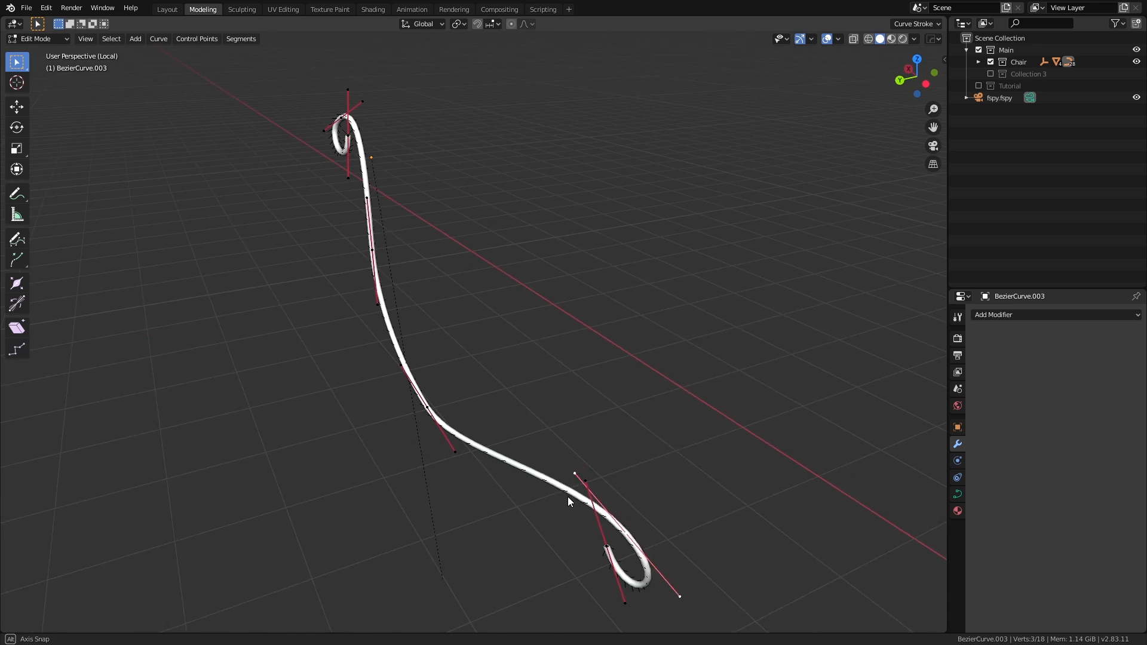
key(r)
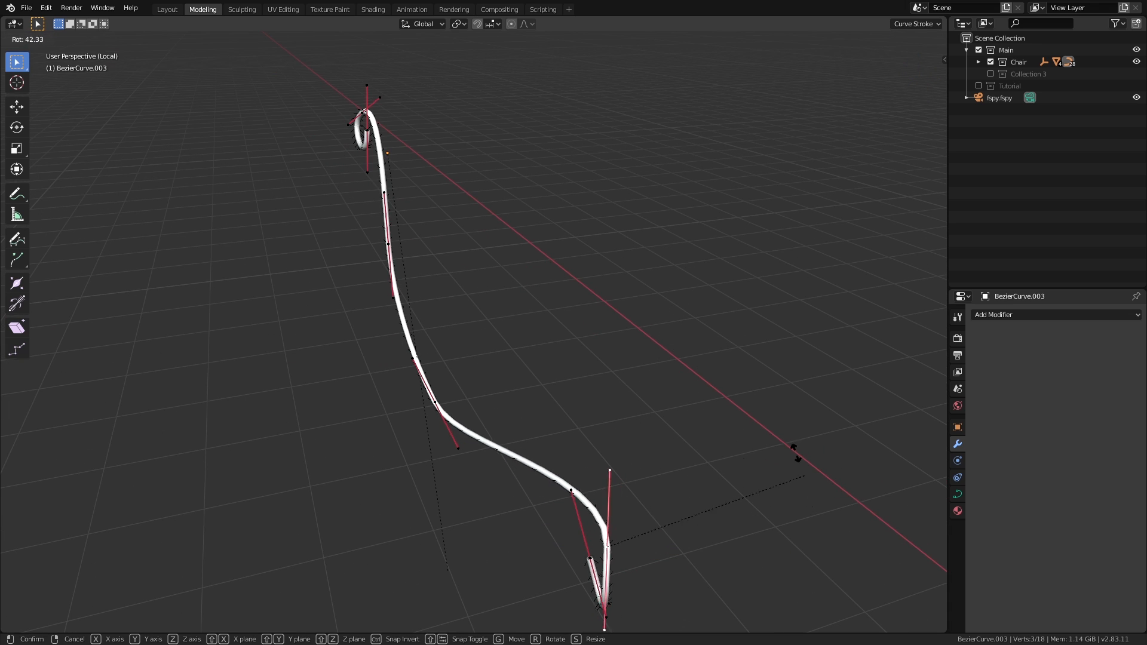
right_click(793, 451)
Step: Select a handle at the strand's front curl and move it to reshape the curve
click(576, 472)
key(g)
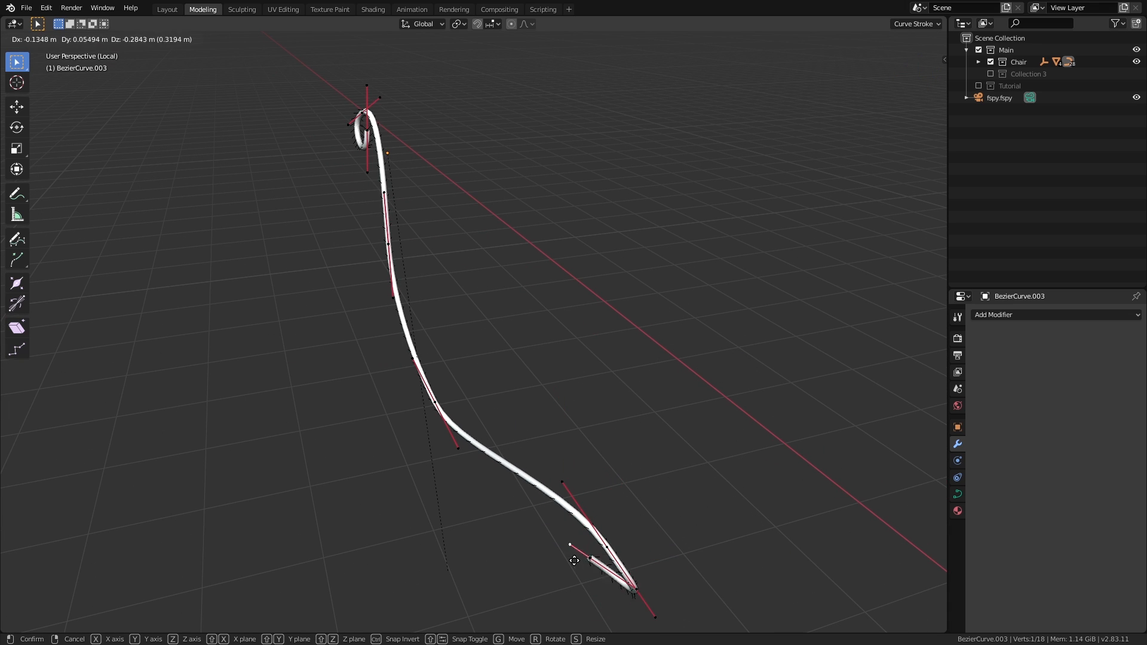
click(580, 429)
middle_drag(632, 446, 553, 460)
Step: Try moving the six selected seat strands along their local X and Z axes
key(g)
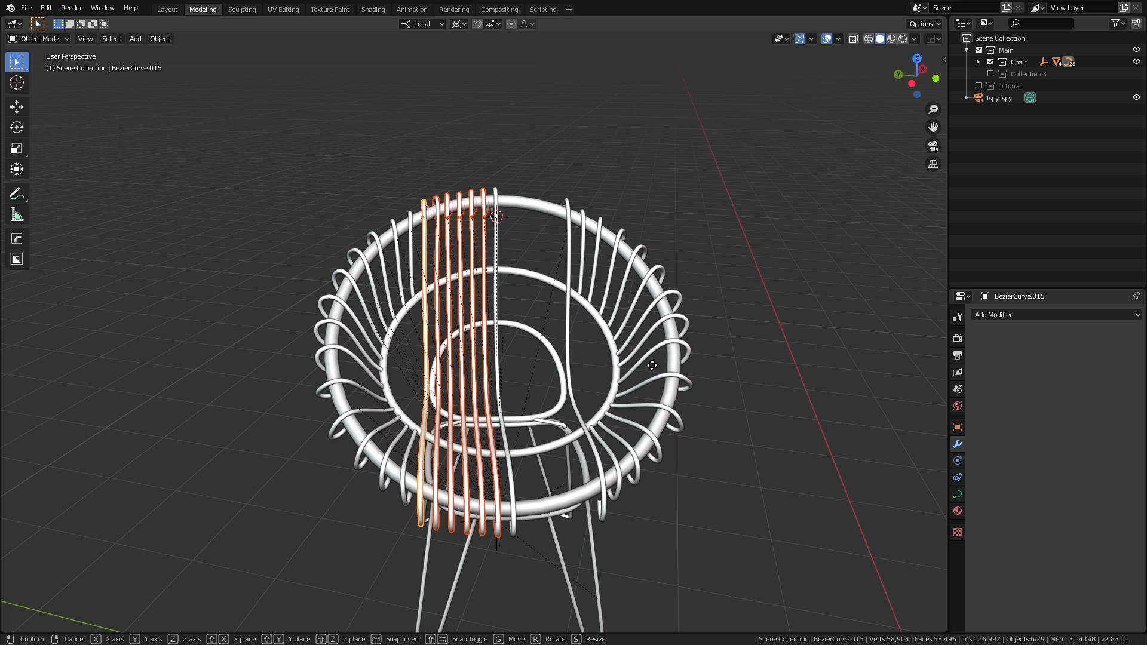
key(x)
right_click(663, 364)
key(g)
key(z)
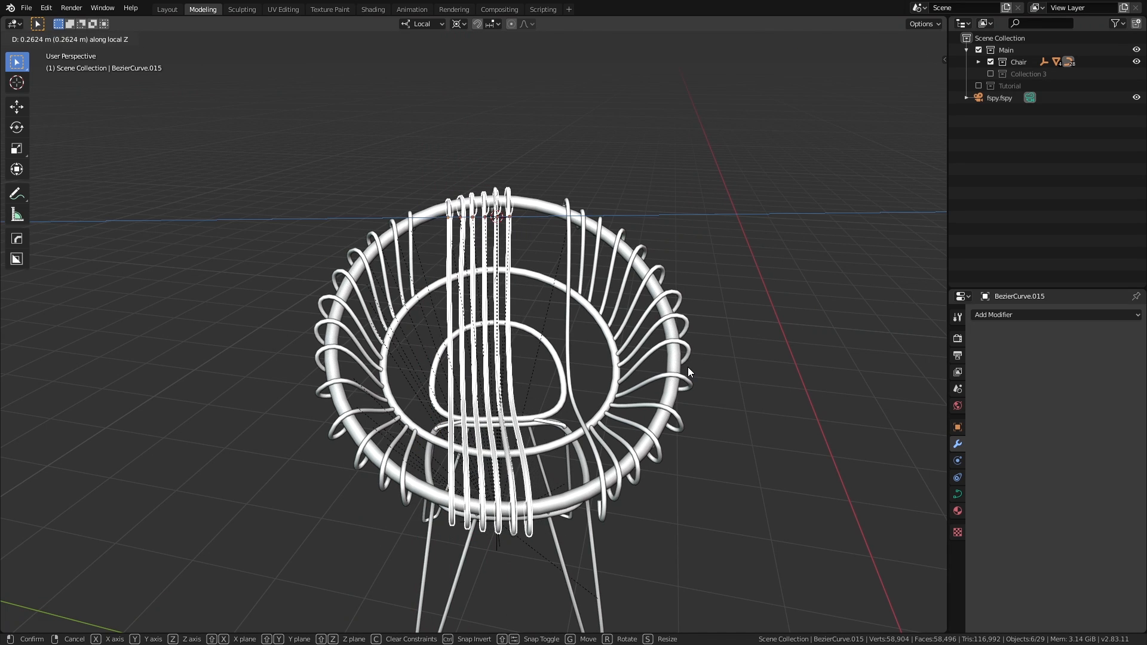
right_click(691, 368)
Step: Duplicate the six selected seat strands and mirror the copies to the chair's other half by scaling -1 along local Z
key(shift+d)
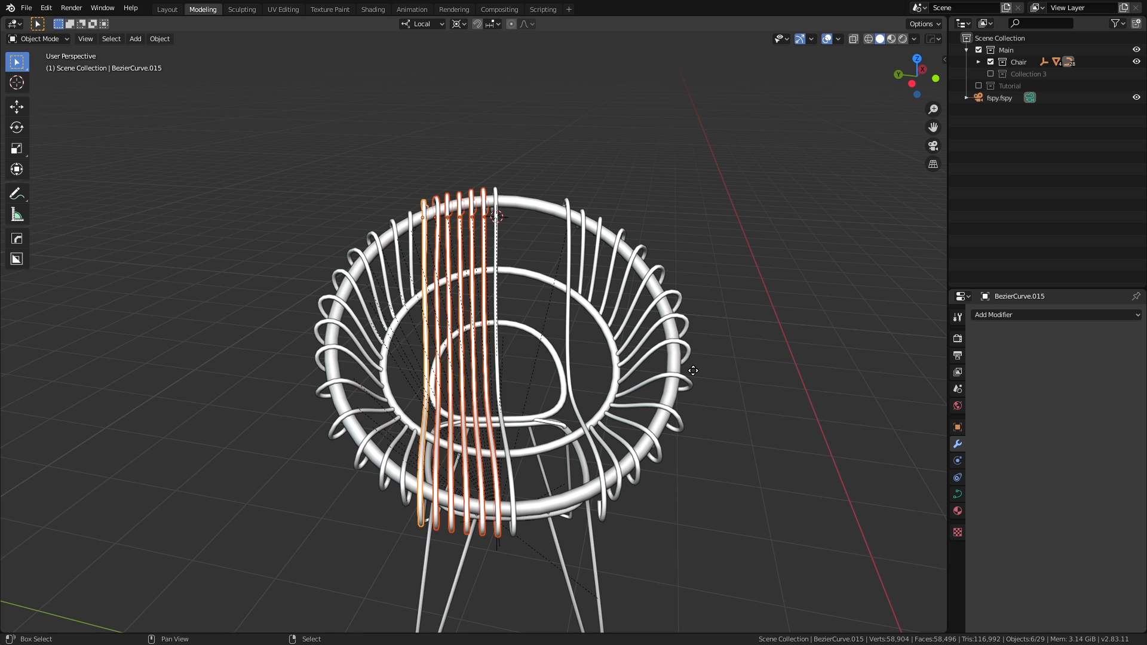
key(s)
key(z)
key(z)
text(-1)
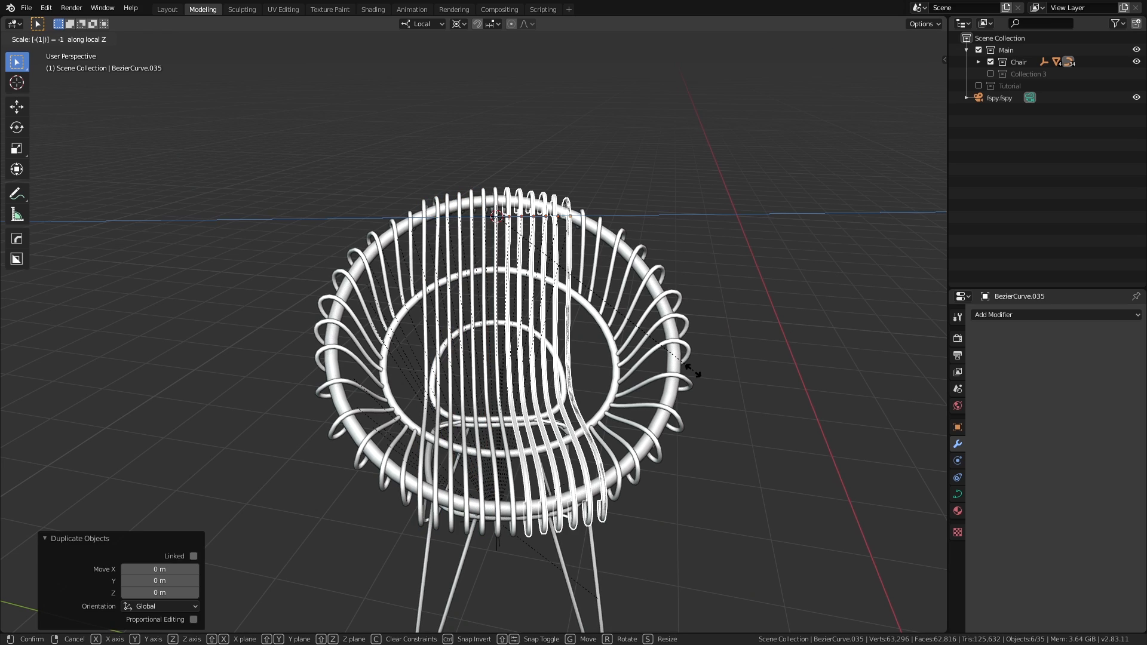
key(Return)
middle_drag(686, 363, 612, 364)
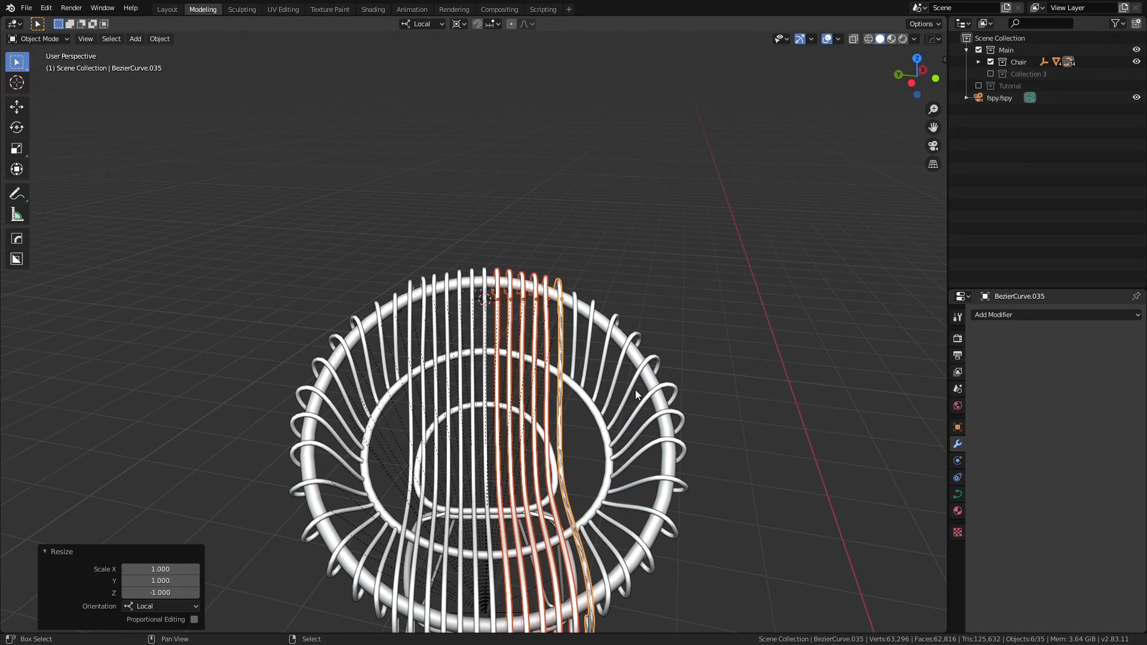
scroll(622, 285, up, 2)
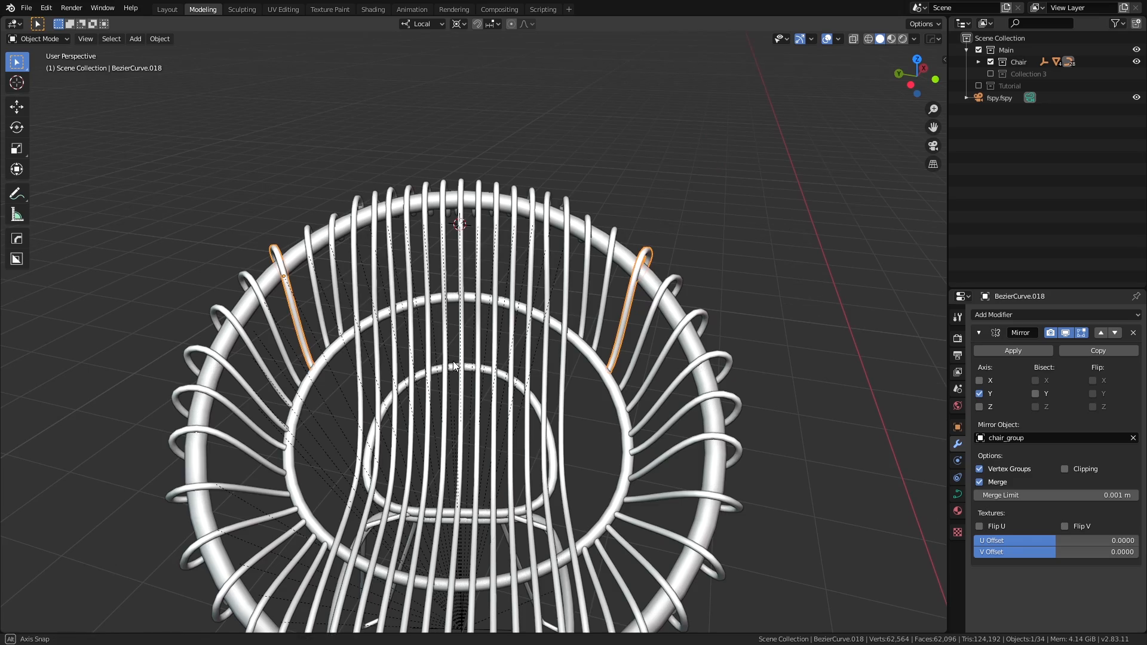
Step: Examine the chair's side curls, outer rim and innermost ring from several angles, checking the ring curves in Edit Mode
middle_drag(453, 360, 317, 307)
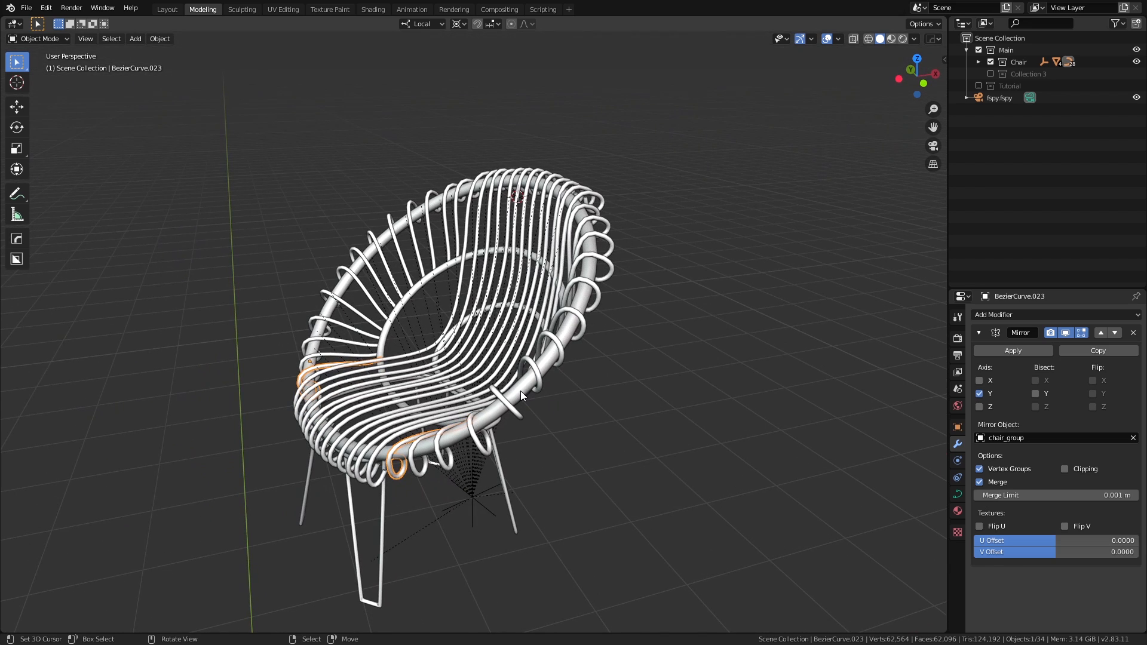
click(519, 391)
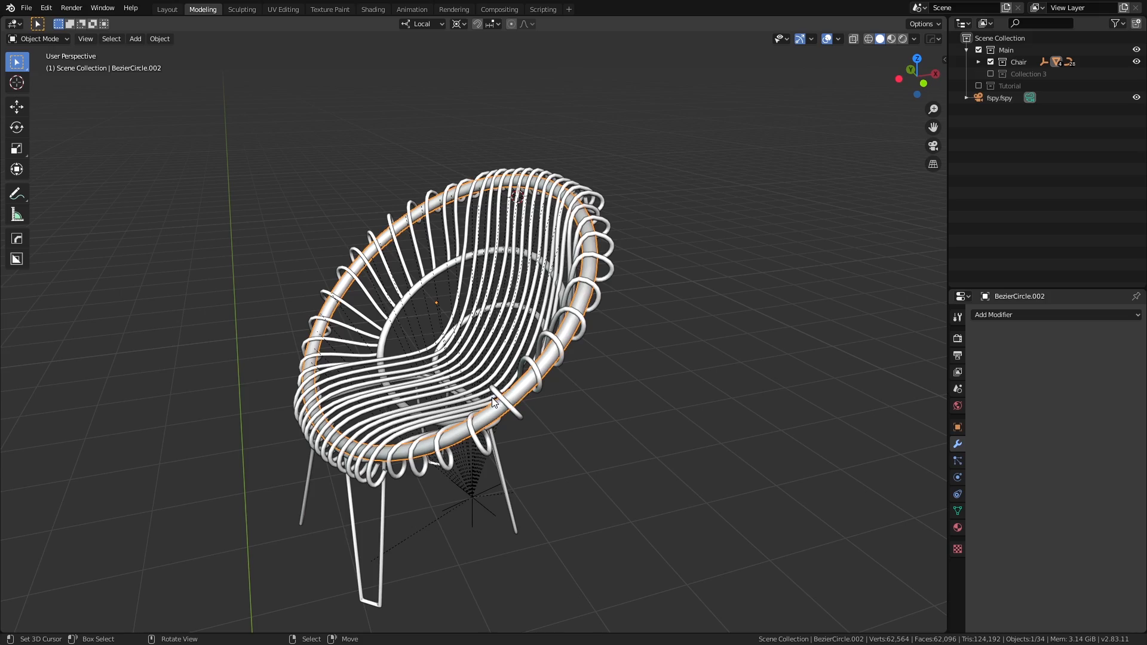
key(Tab)
middle_drag(496, 399, 608, 412)
key(Tab)
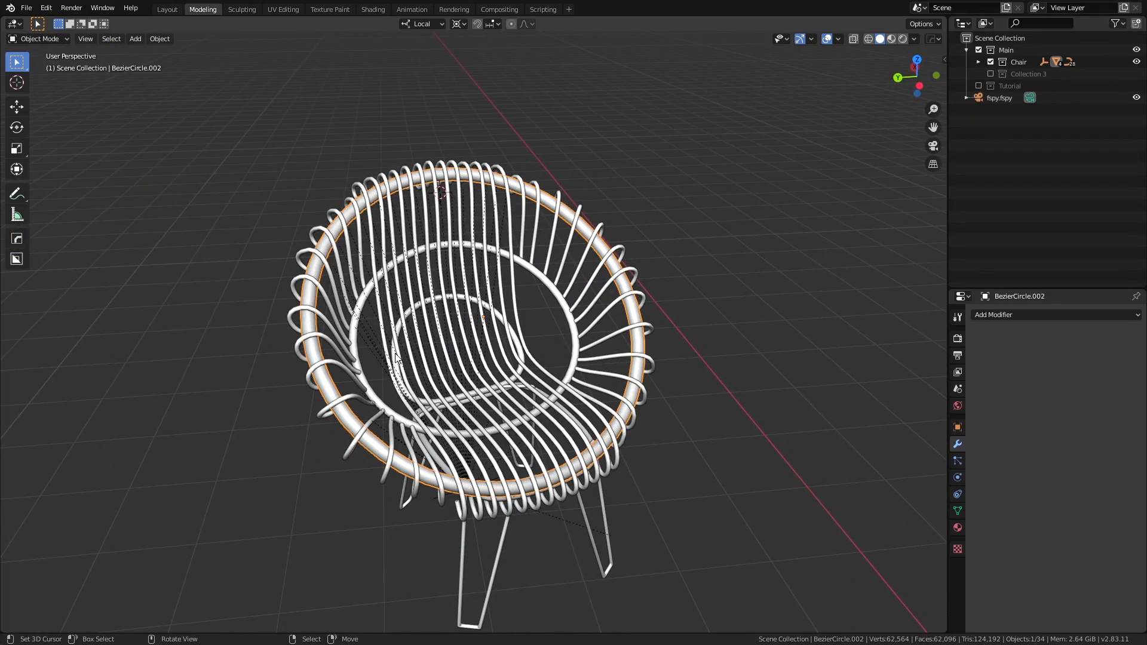
click(397, 359)
key(Tab)
middle_drag(416, 366, 370, 371)
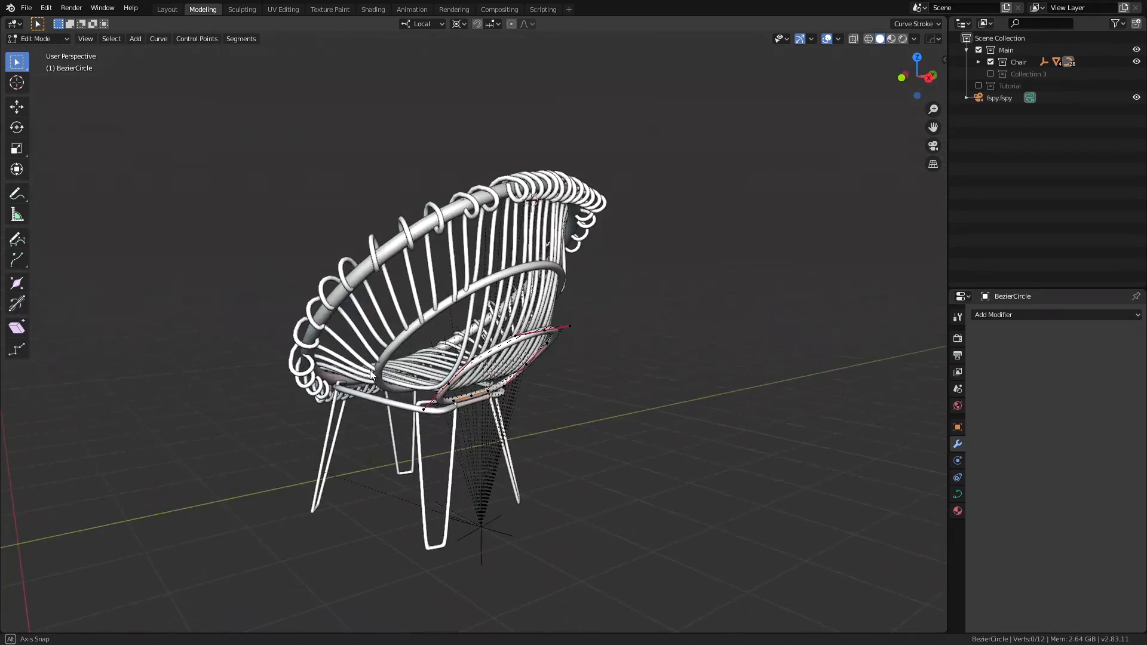
scroll(571, 301, up, 5)
scroll(645, 332, down, 5)
middle_drag(661, 338, 683, 352)
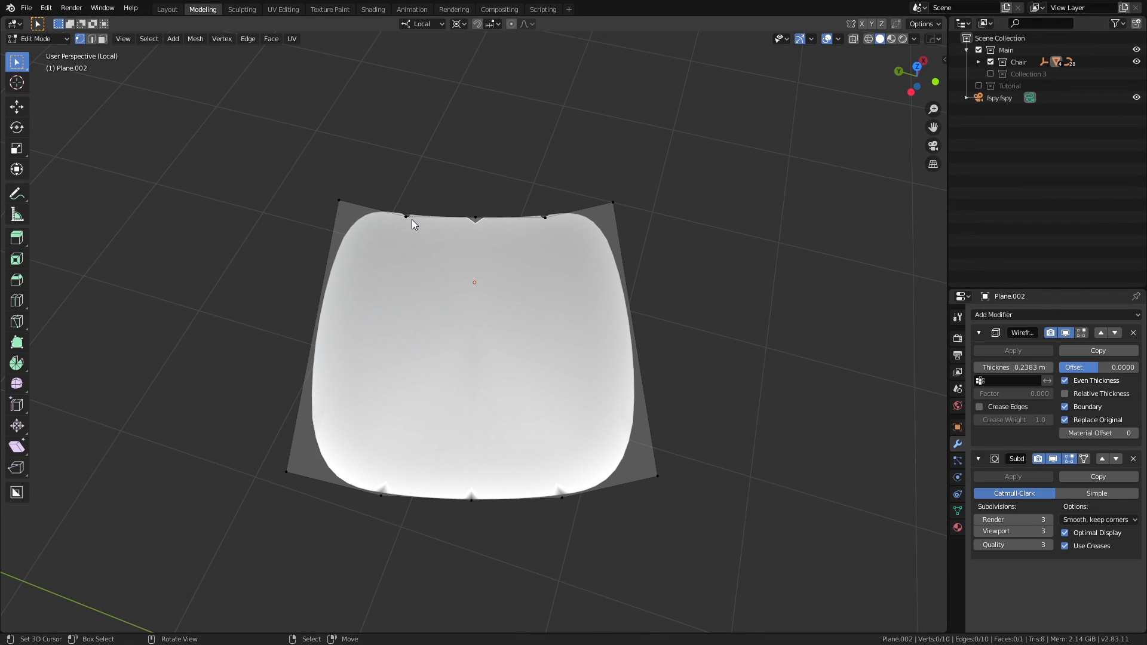
Step: Try moving an upper-edge vertex of the isolated seat support mesh and view its wireframe shape in Object Mode
click(476, 218)
key(g)
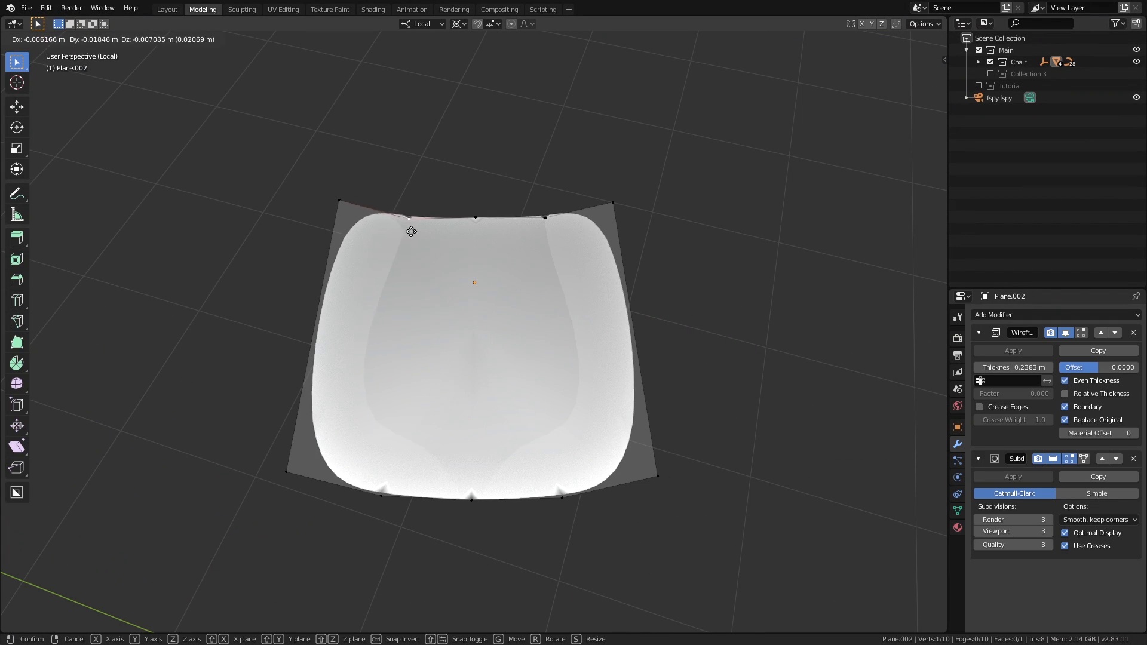
click(491, 211)
middle_drag(560, 222, 558, 419)
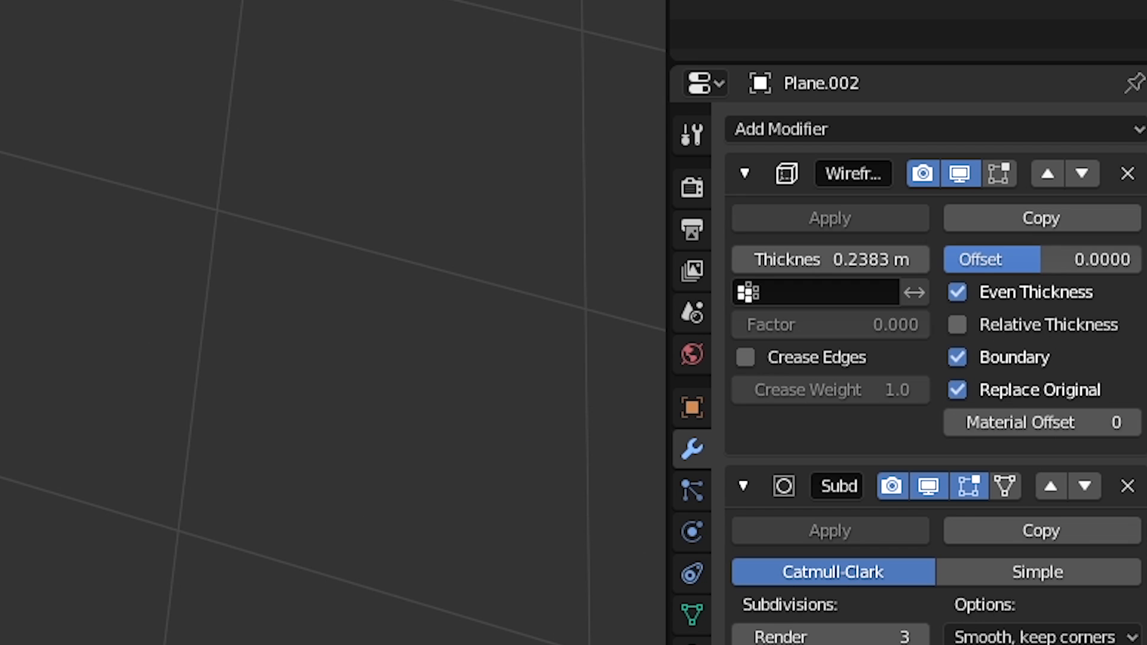
middle_drag(558, 419, 534, 412)
key(Tab)
scroll(534, 407, up, 3)
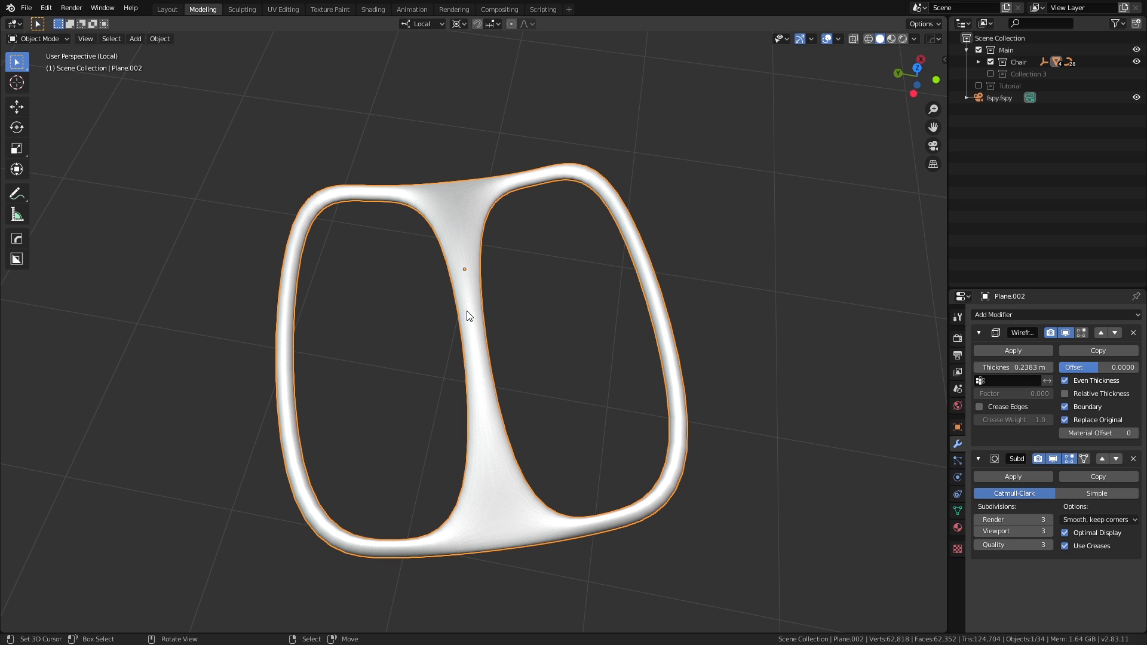
scroll(471, 398, down, 3)
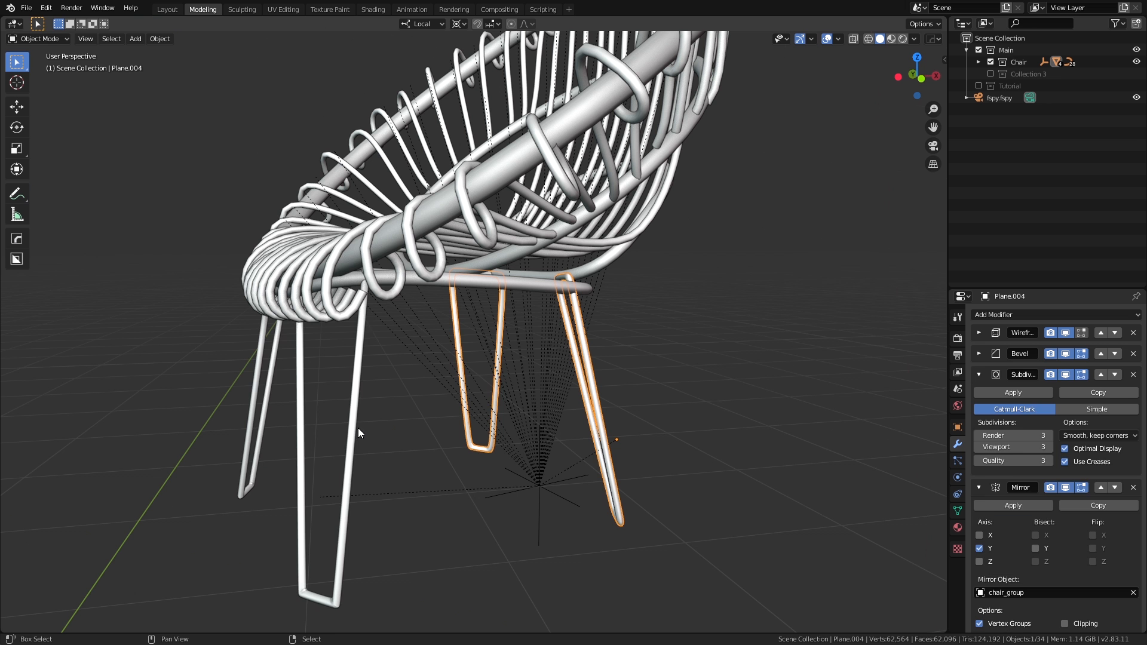
Step: Isolate the chair's front and rear legs in local view and examine their base planes in Edit Mode
shift+click(387, 428)
key(KP_Divide)
key(KP_Divide)
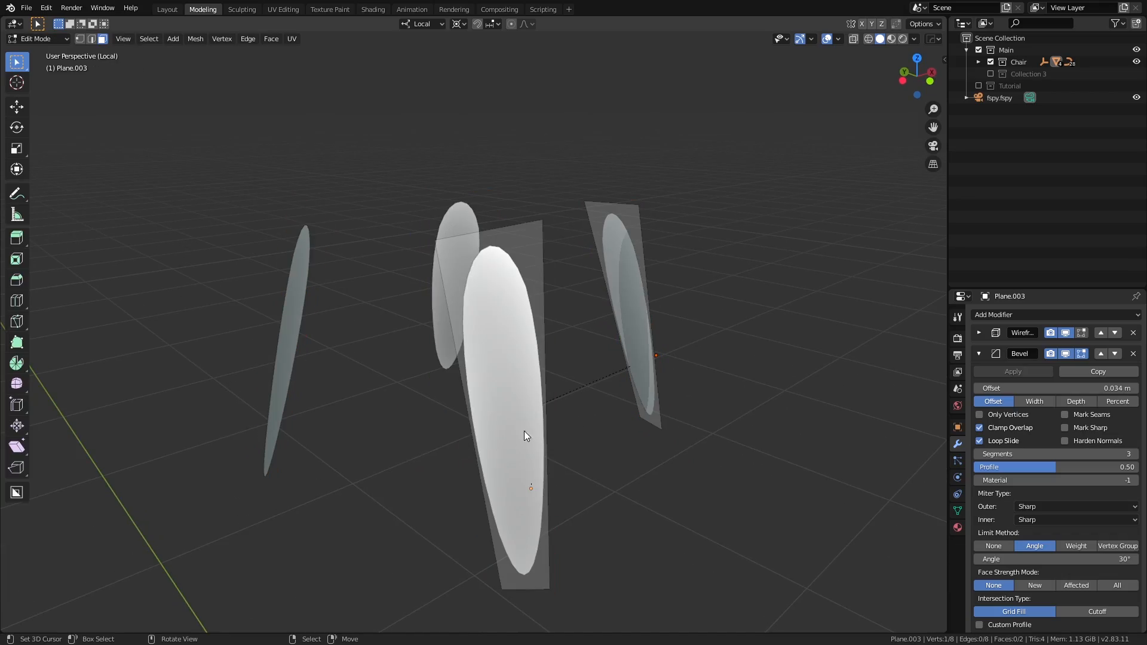
click(550, 414)
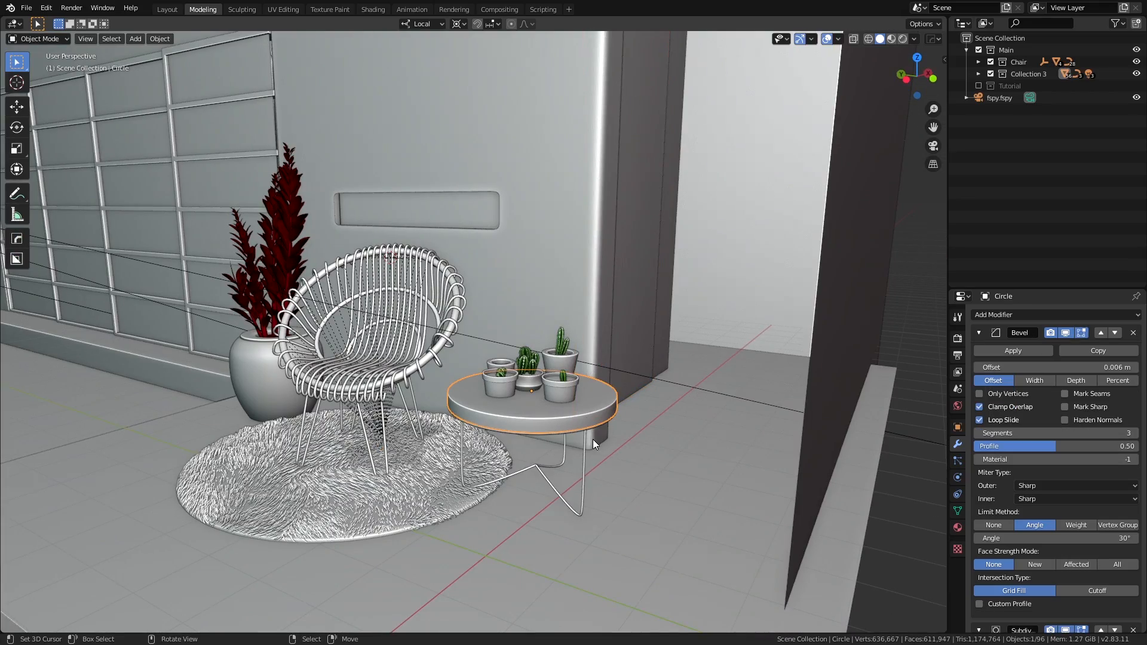
Step: Examine the round side table and the cactus pots standing on it
key(KP_Decimal)
middle_drag(633, 436, 598, 450)
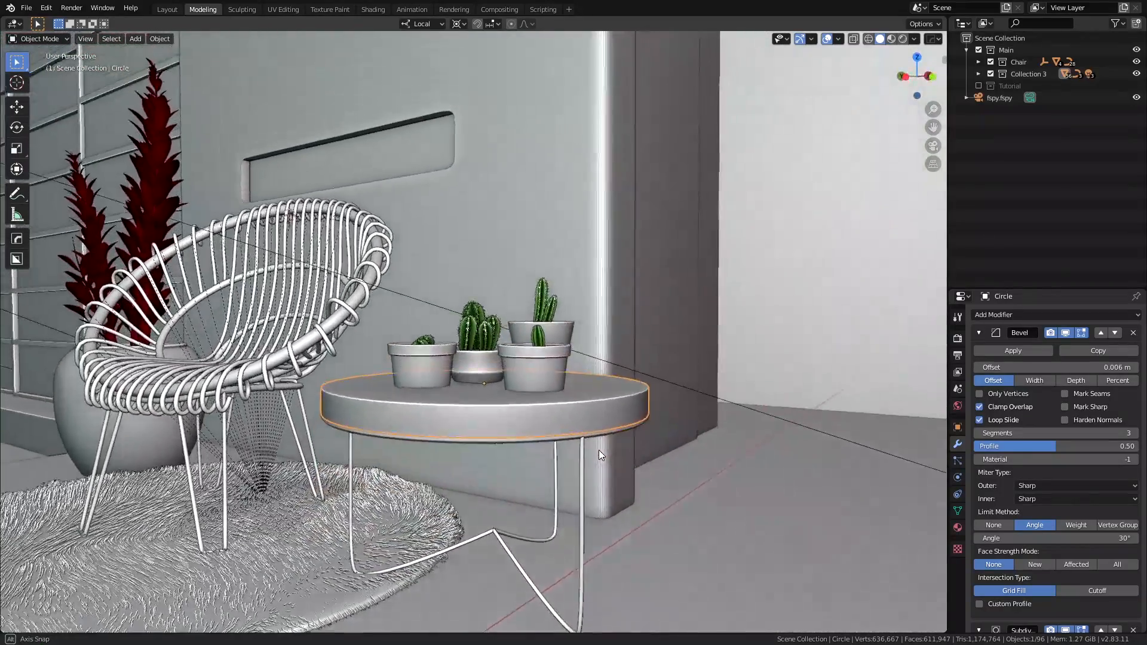
scroll(600, 435, up, 4)
right_click(604, 393)
middle_drag(604, 393, 617, 422)
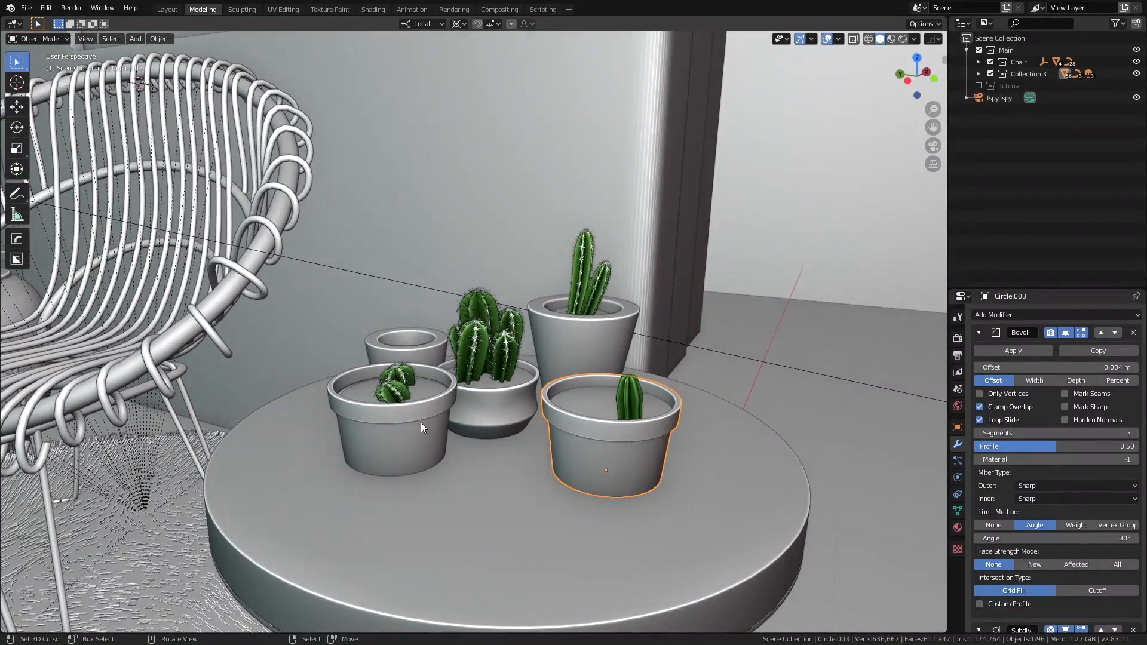
right_click(421, 421)
right_click(493, 400)
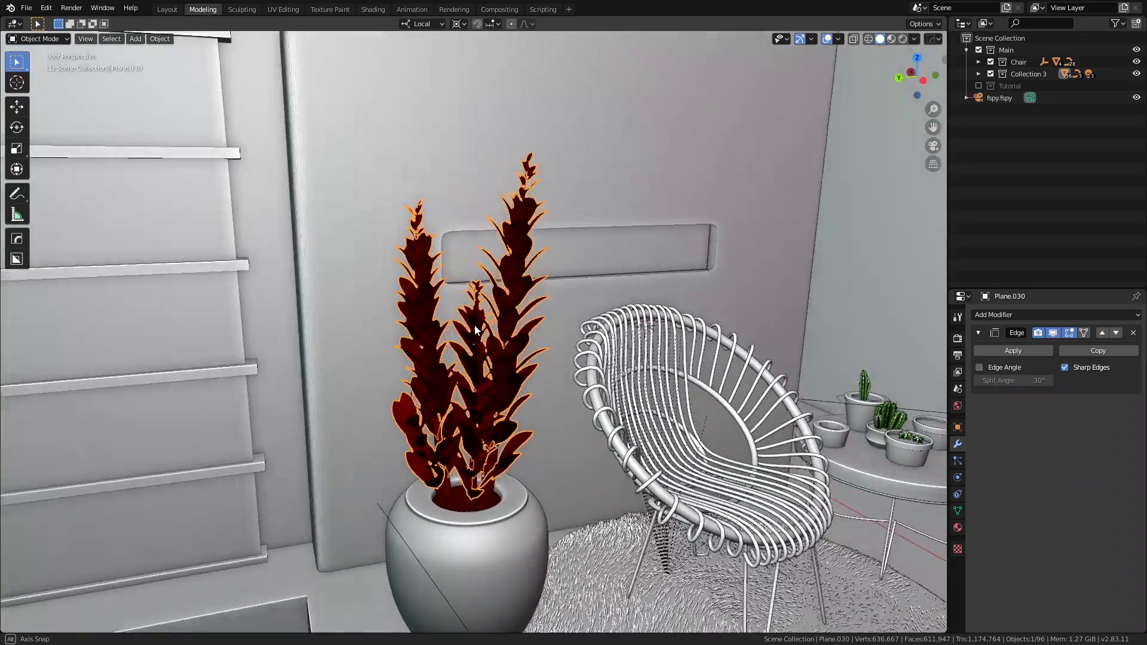
Step: Examine the tall potted plant behind the chair and the curtain at the window frames
middle_drag(555, 335, 574, 367)
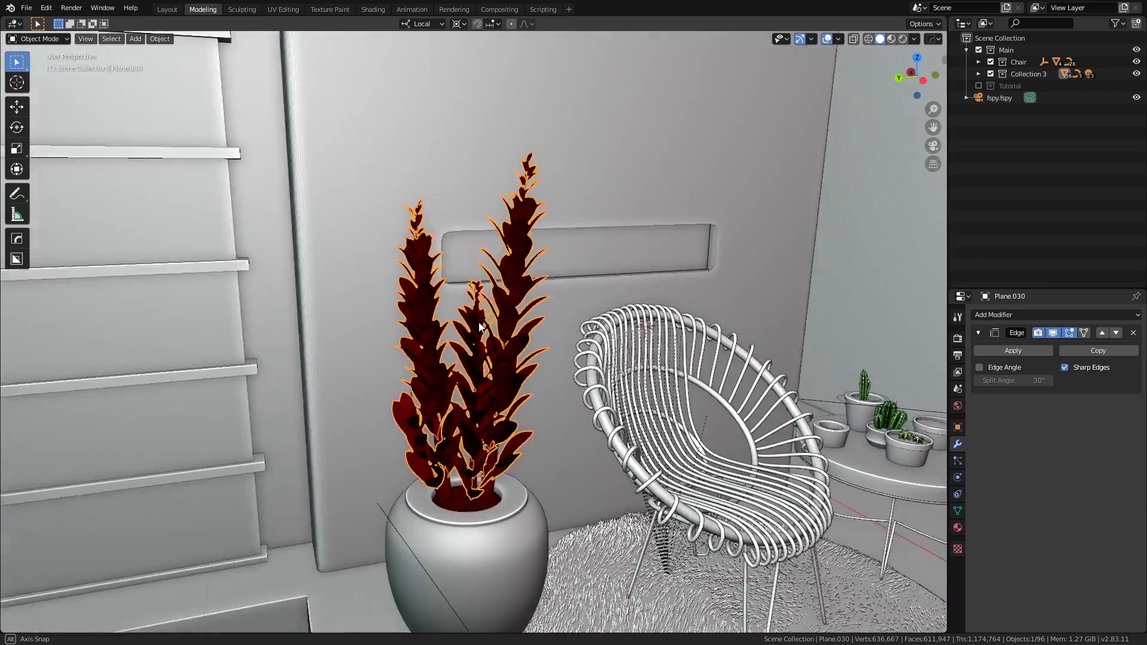
middle_drag(445, 279, 379, 382)
click(379, 383)
scroll(417, 424, up, 3)
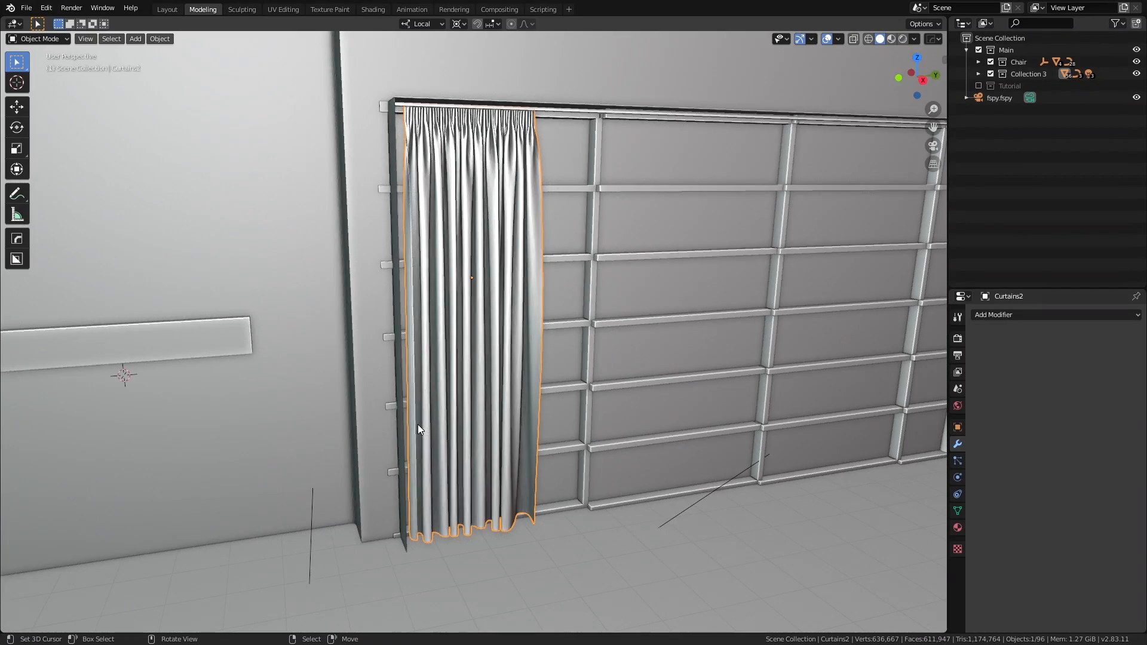
Step: Examine the roof and the upper wall above the window frames, checking the mesh in Edit Mode
middle_drag(418, 425, 583, 269)
key(Tab)
scroll(583, 269, up, 4)
scroll(488, 261, down, 5)
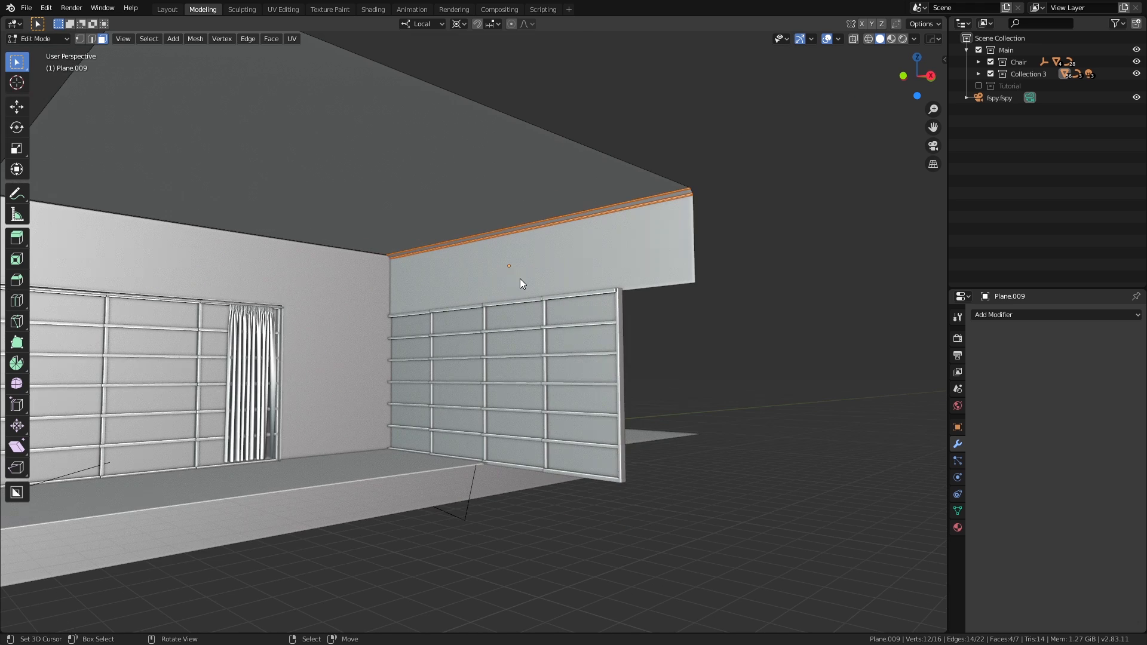
key(Tab)
scroll(483, 324, up, 2)
shift+middle_drag(393, 326, 426, 321)
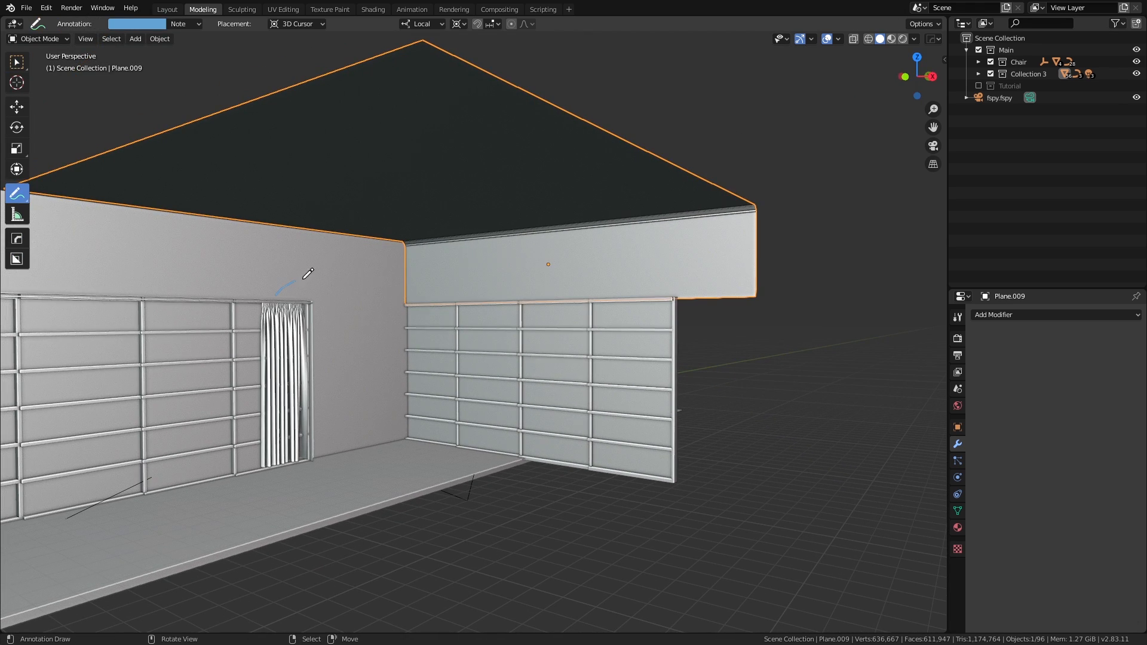
mouse_move(404, 416)
middle_down()
mouse_move(412, 399)
mouse_move(20, 410)
middle_up()
scroll(347, 404, down, 5)
scroll(20, 410, up, 4)
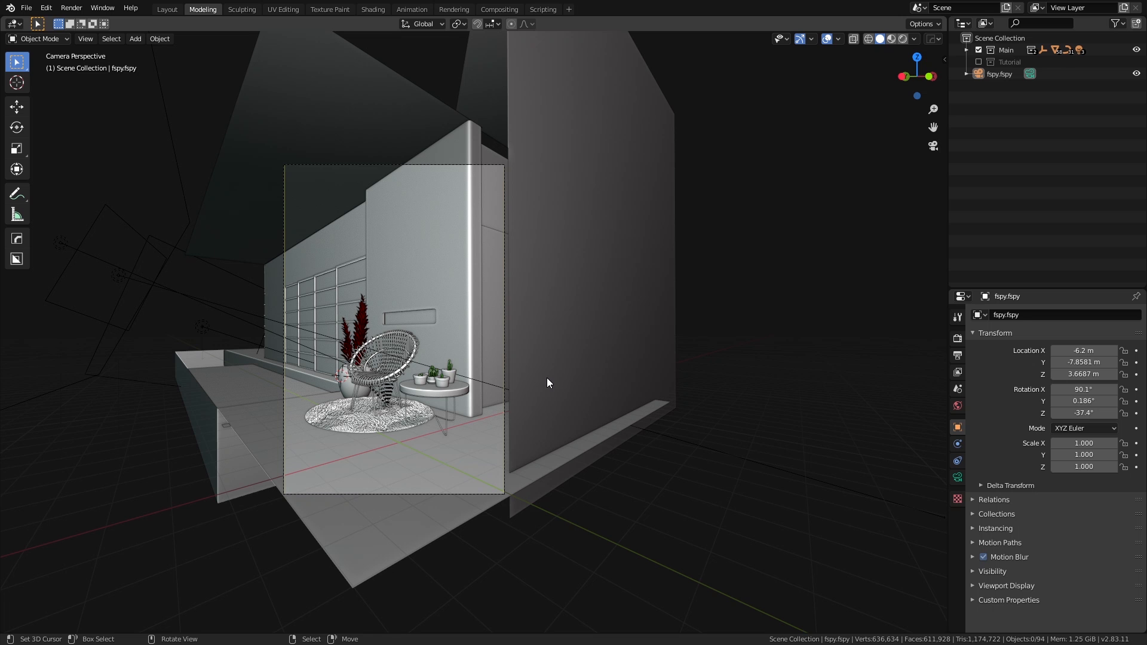
Step: Leave the camera view and examine the tall wall beside the patio from outside
key(KP_0)
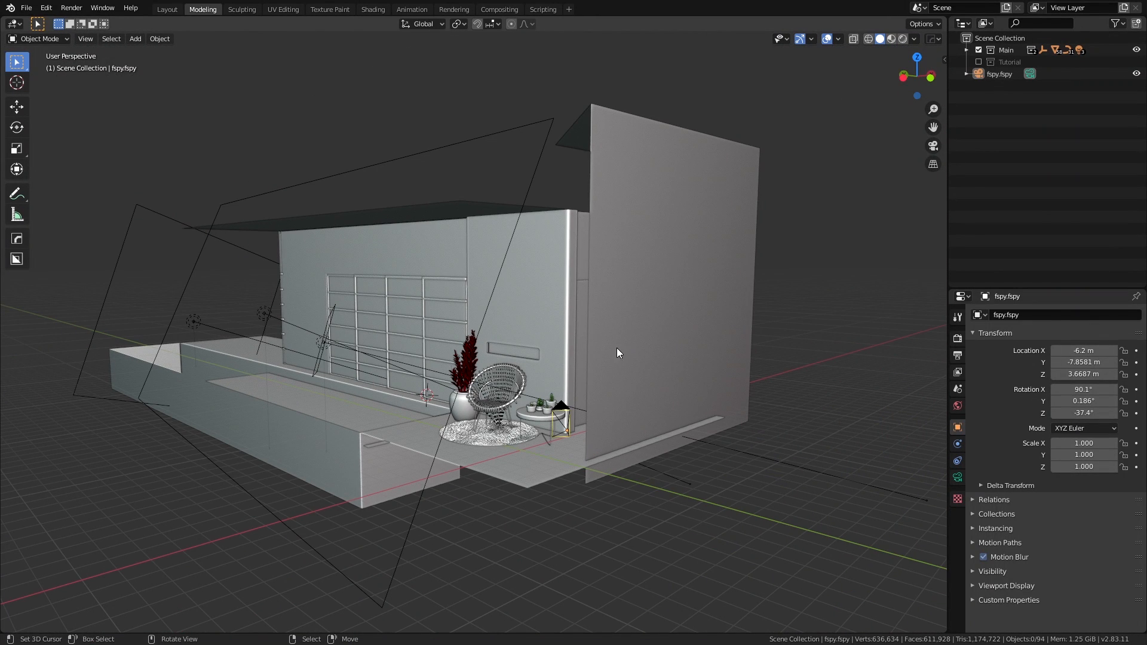
click(621, 369)
key(KP_Decimal)
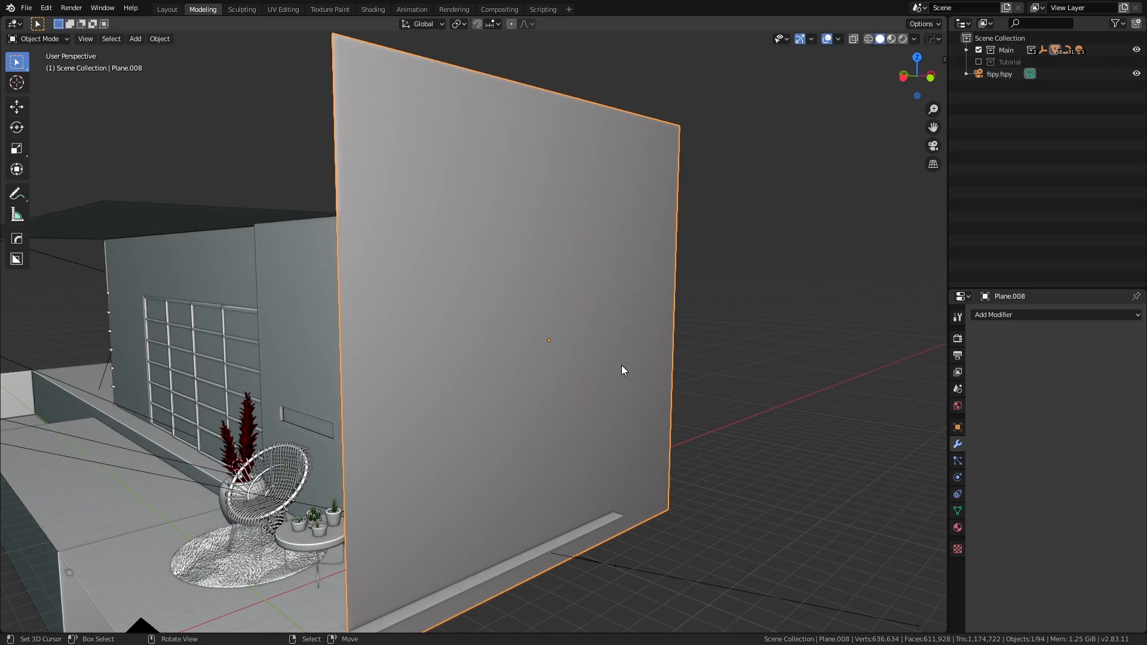
middle_drag(555, 347, 607, 346)
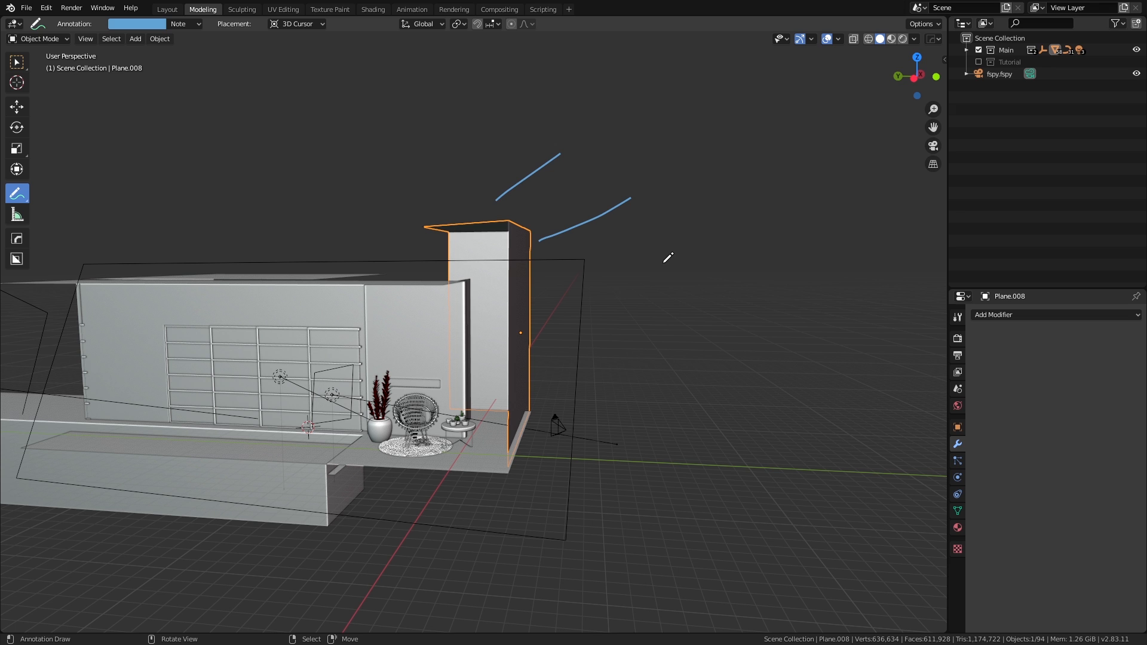
Step: Draw annotation strokes around the tall side wall, erase them and return to the Select Box tool
drag(658, 265, 538, 288)
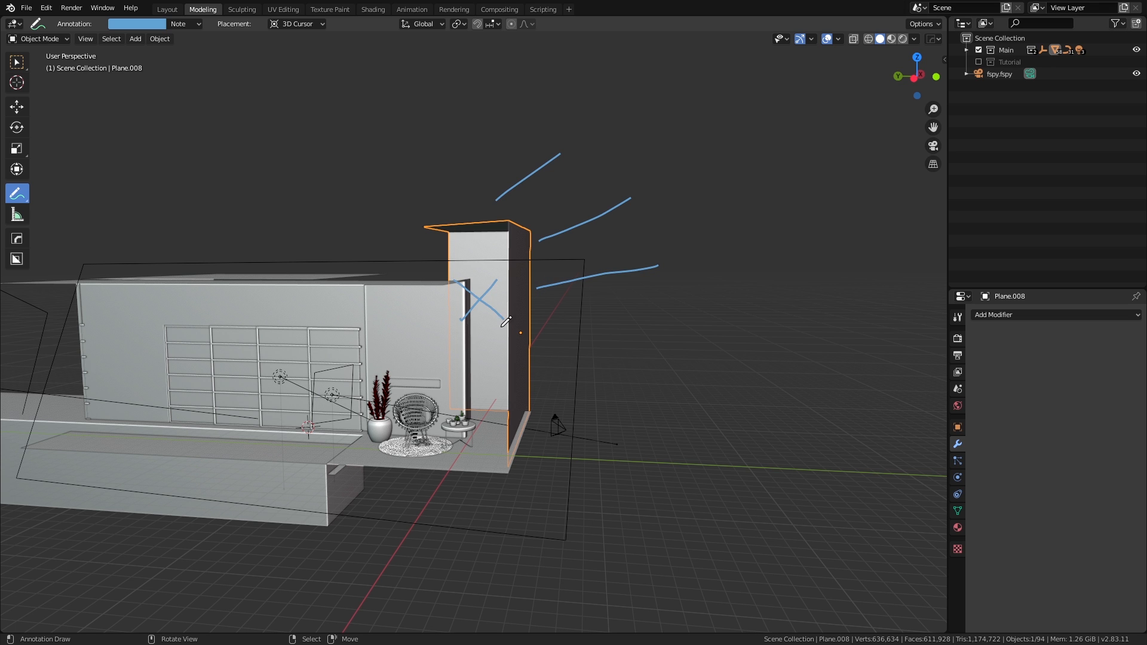
mouse_move(506, 322)
ctrl+mouse_down()
mouse_move(468, 256)
mouse_move(627, 158)
ctrl+mouse_up()
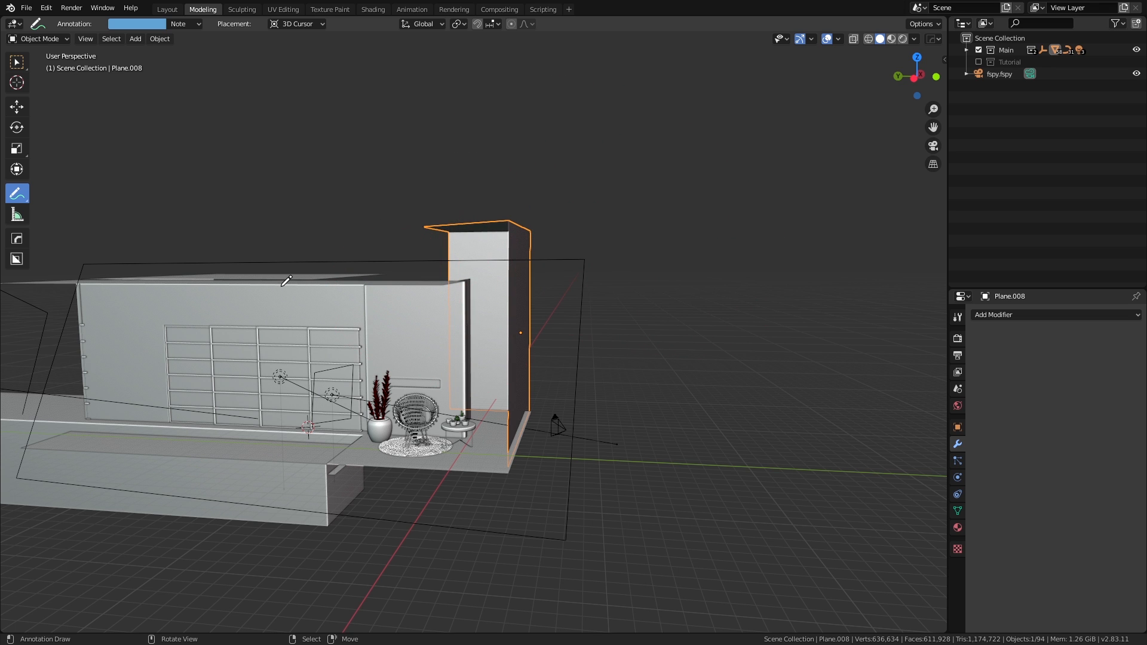
scroll(310, 283, down, 3)
middle_drag(310, 283, 313, 294)
scroll(313, 294, up, 1)
scroll(313, 292, up, 2)
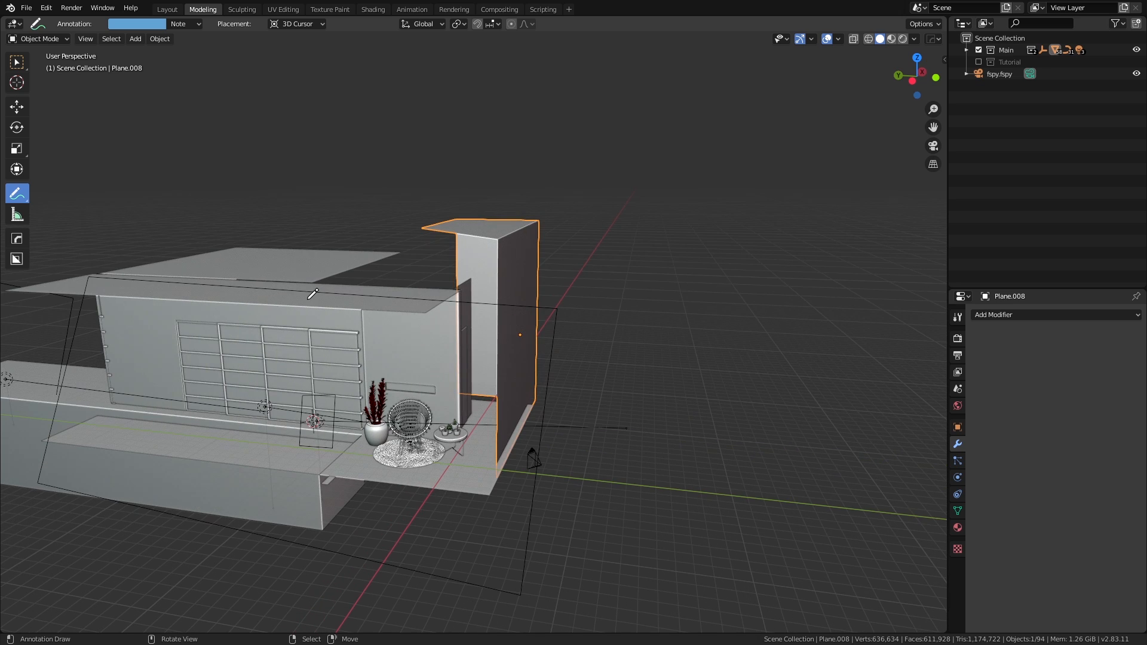
click(16, 62)
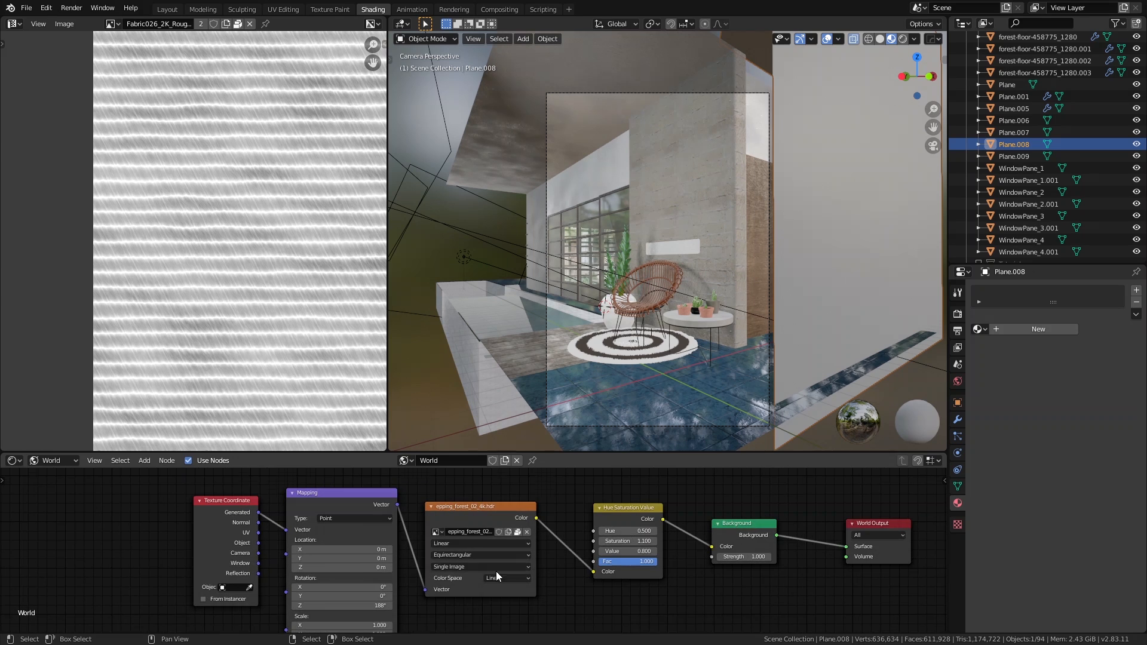
Step: Select the World's Texture Coordinate and Mapping nodes, and merge the image editor area into the 3D viewport
middle_drag(496, 571, 664, 559)
drag(351, 499, 518, 600)
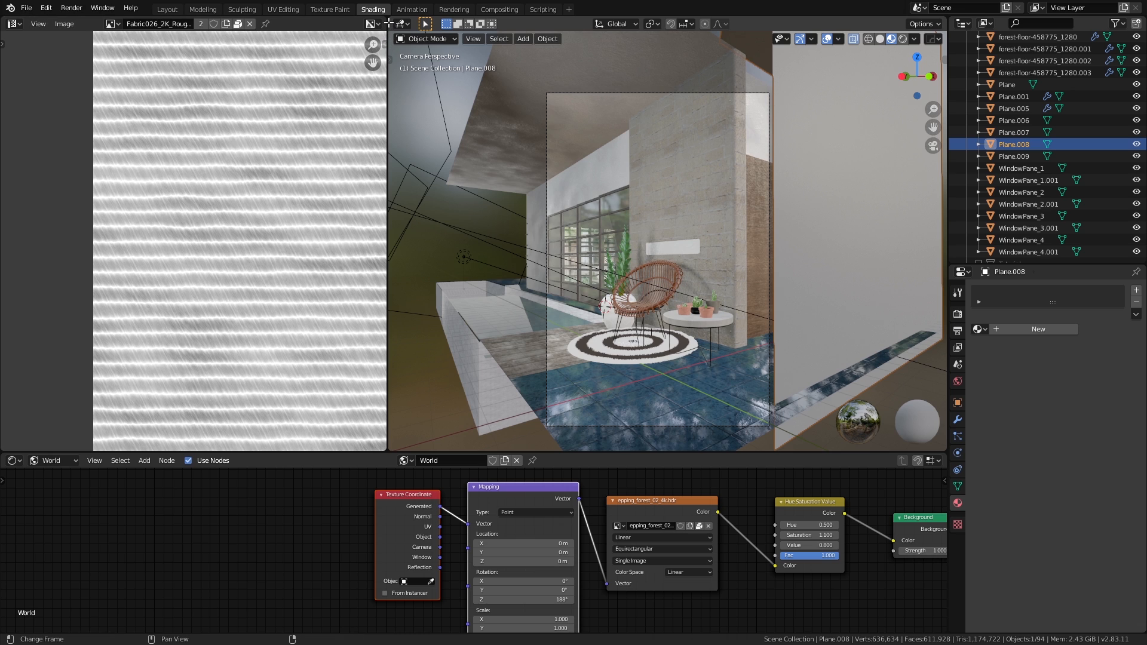
drag(349, 21, 347, 21)
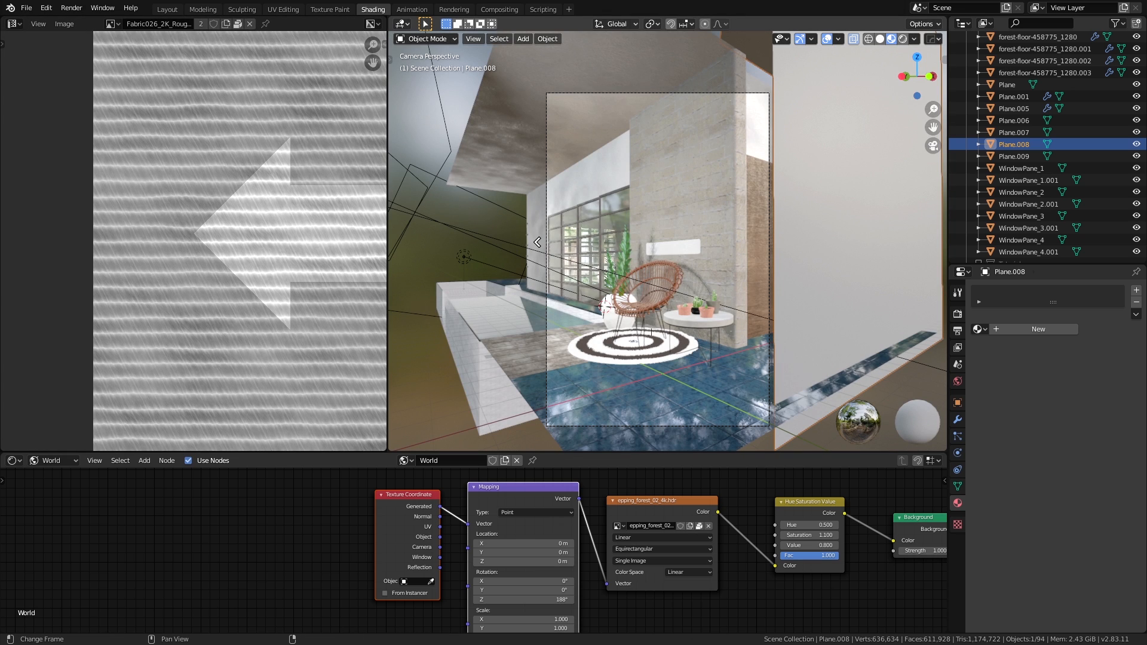
drag(537, 242, 367, 240)
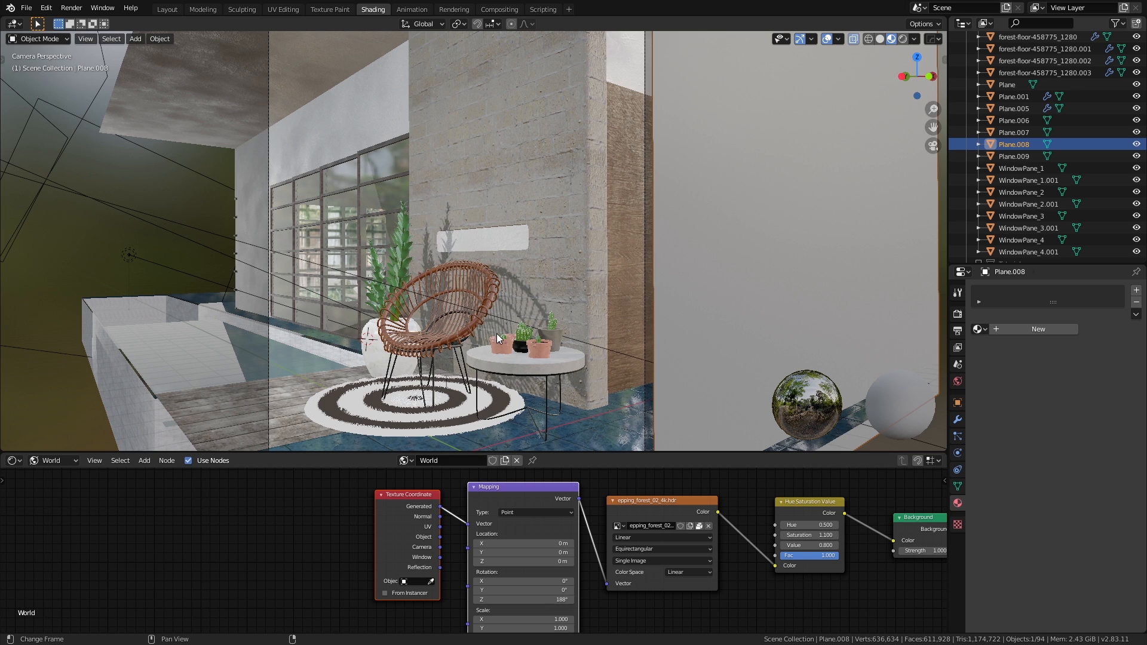
Step: Examine the World's Mapping rotation, the epping_forest_02_4k.hdr texture and the Hue Saturation Value settings in the shader nodes
middle_drag(435, 564, 396, 521)
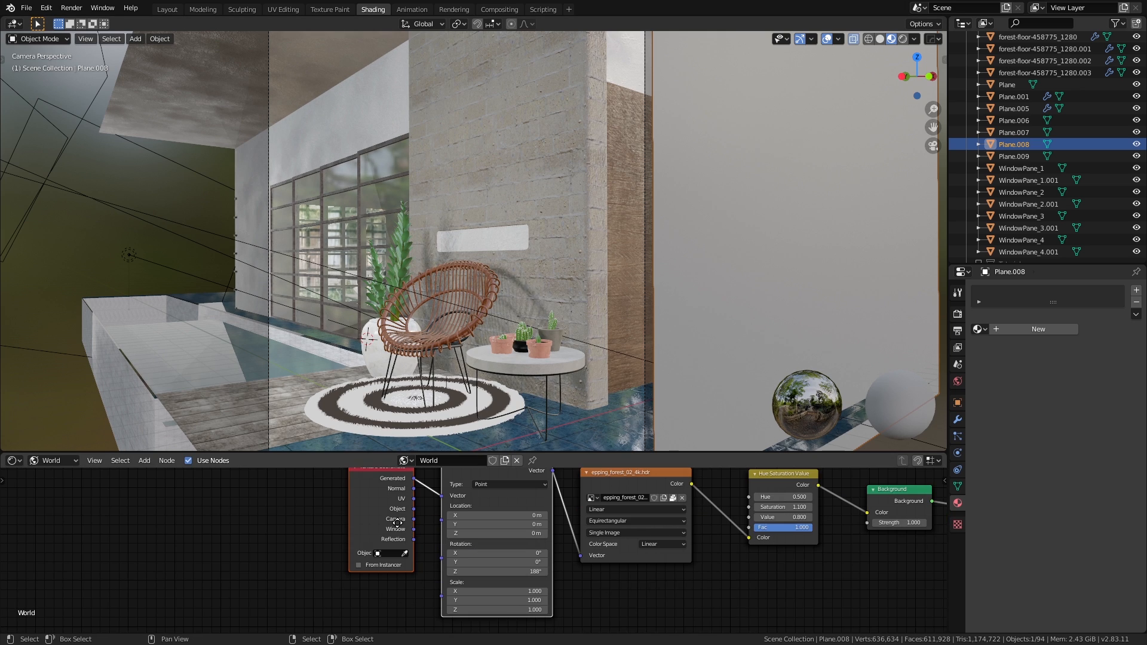
scroll(525, 564, up, 4)
scroll(524, 563, up, 1)
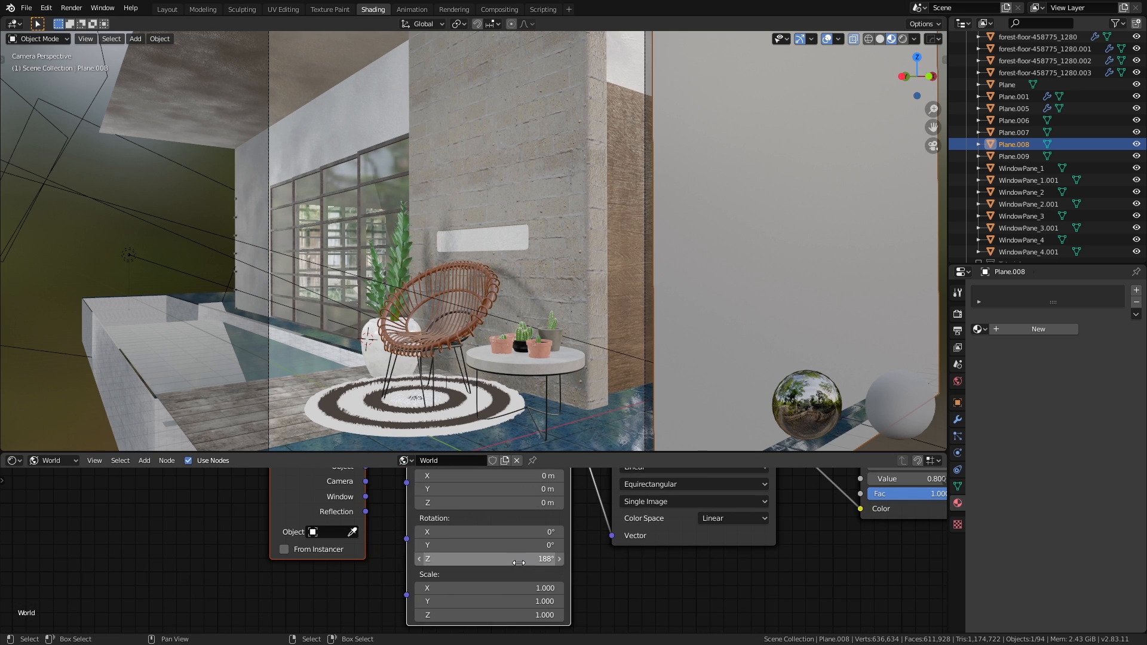
drag(504, 562, 504, 562)
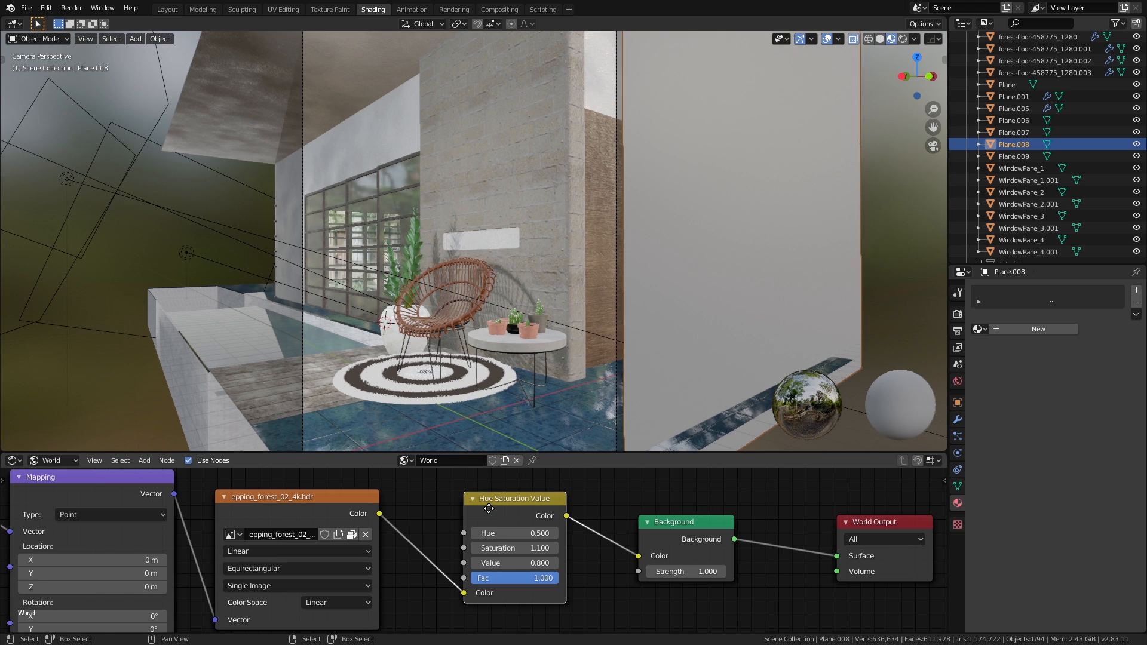
mouse_move(495, 494)
mouse_down()
mouse_move(517, 494)
mouse_move(504, 493)
mouse_up()
mouse_move(615, 373)
mouse_down()
mouse_move(633, 375)
mouse_move(614, 375)
mouse_move(620, 368)
mouse_up()
scroll(566, 454, up, 2)
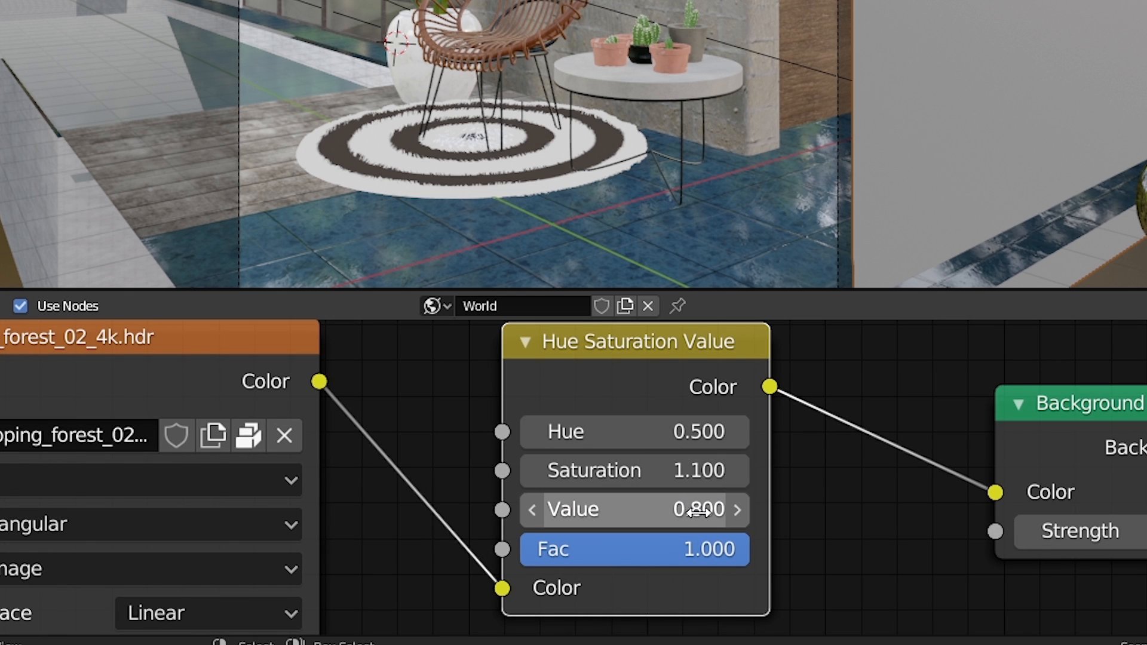
middle_drag(980, 525, 883, 498)
scroll(478, 520, down, 7)
scroll(811, 514, down, 5)
middle_drag(586, 562, 601, 552)
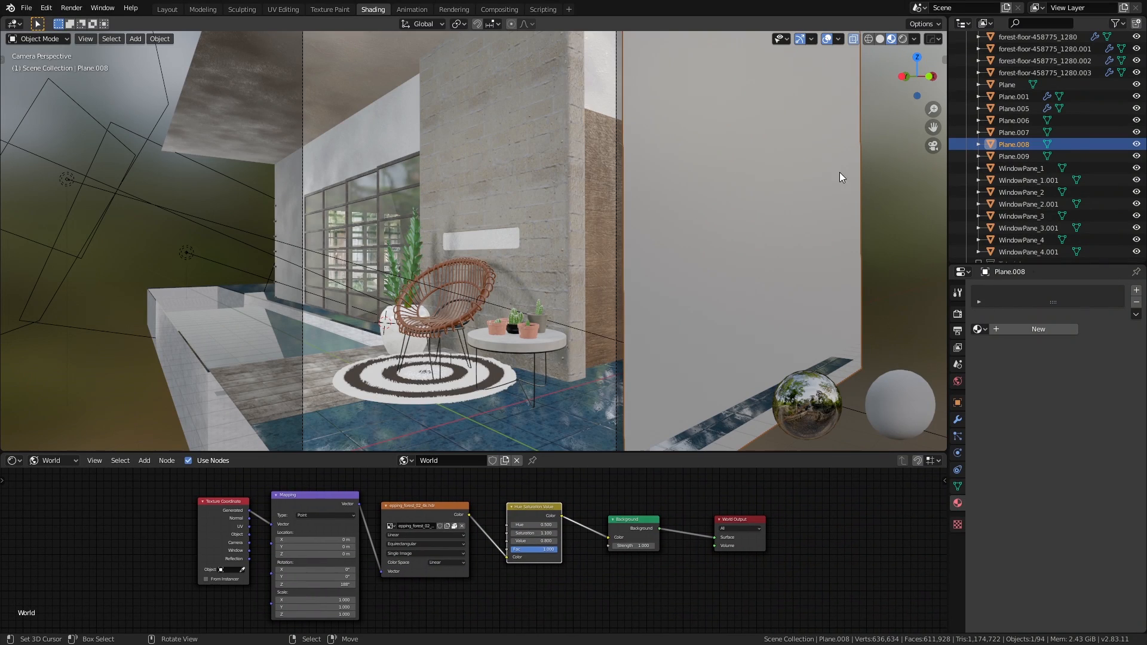
Step: Try scaling the area light along the global Y axis, and switch its Portal option off and on again
click(902, 39)
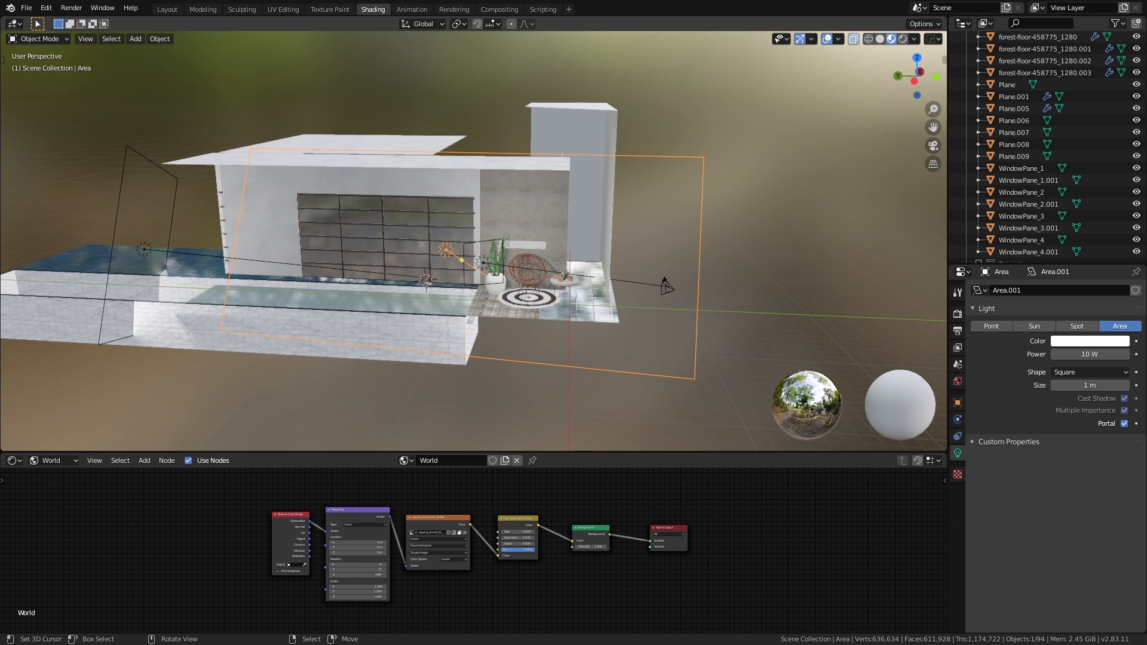
key(s)
key(y)
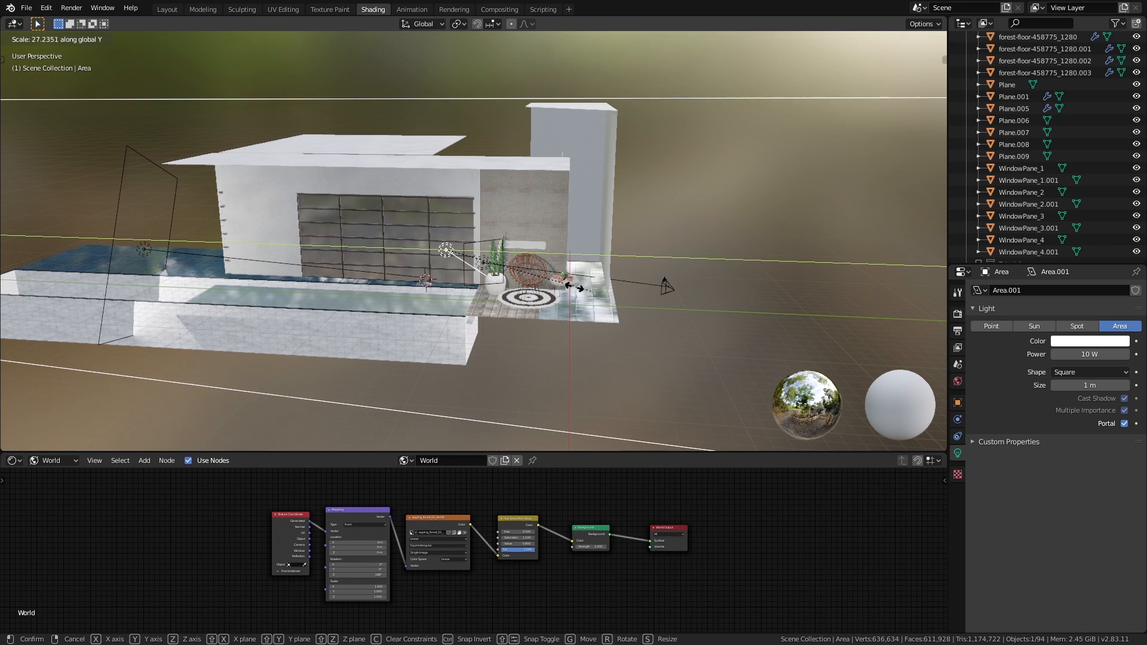
click(660, 287)
click(1124, 424)
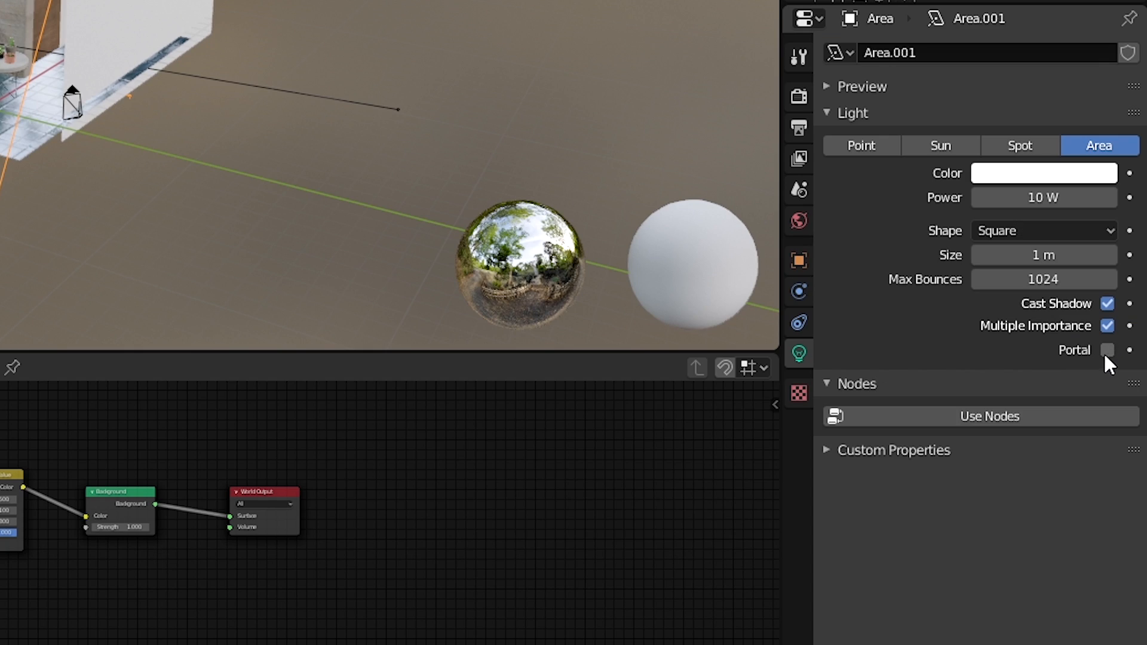
click(1107, 350)
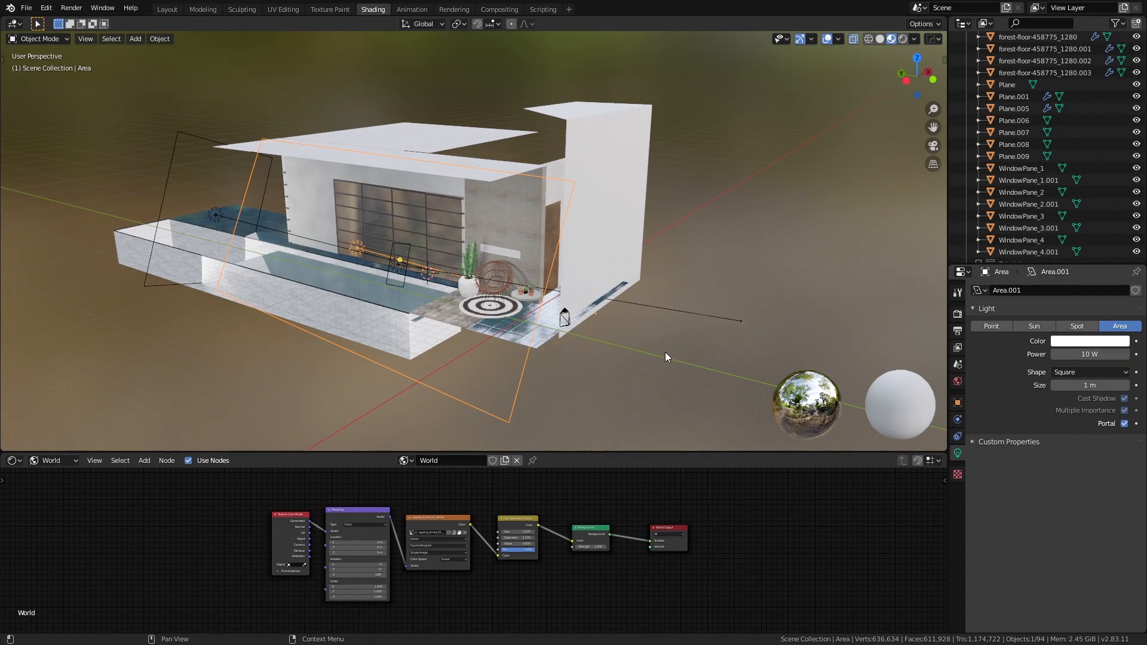
Step: Select the tall side wall and examine it together with the light portals from outside the camera
mouse_move(520, 314)
middle_down()
mouse_move(499, 320)
mouse_move(503, 307)
middle_up()
scroll(503, 306, up, 5)
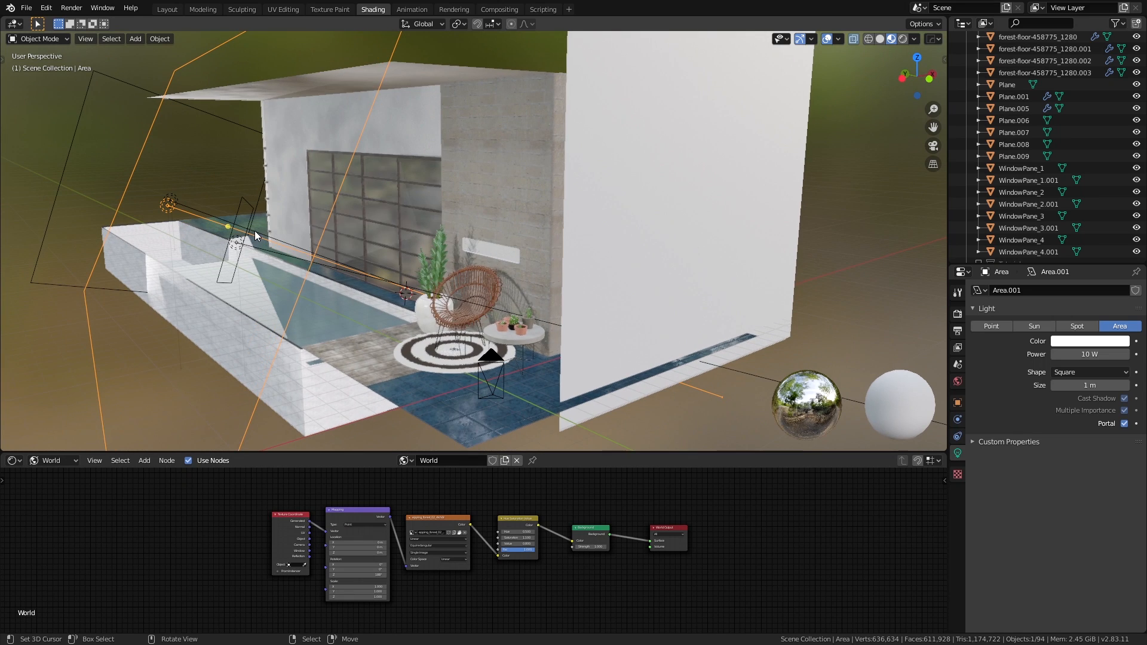
scroll(471, 307, up, 3)
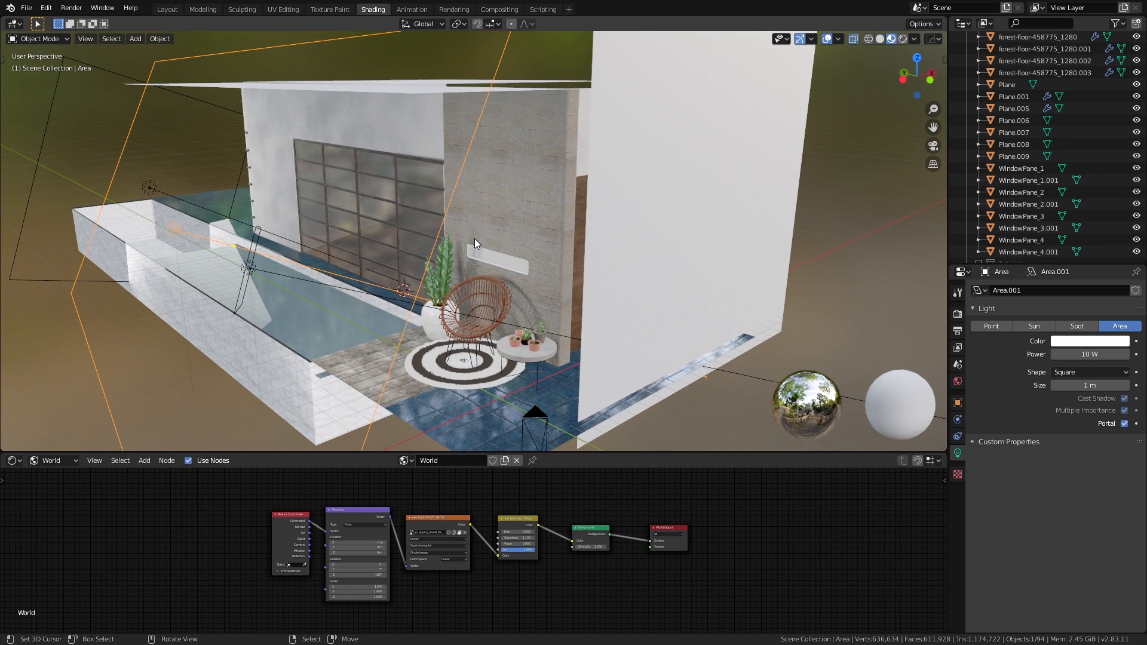
click(636, 292)
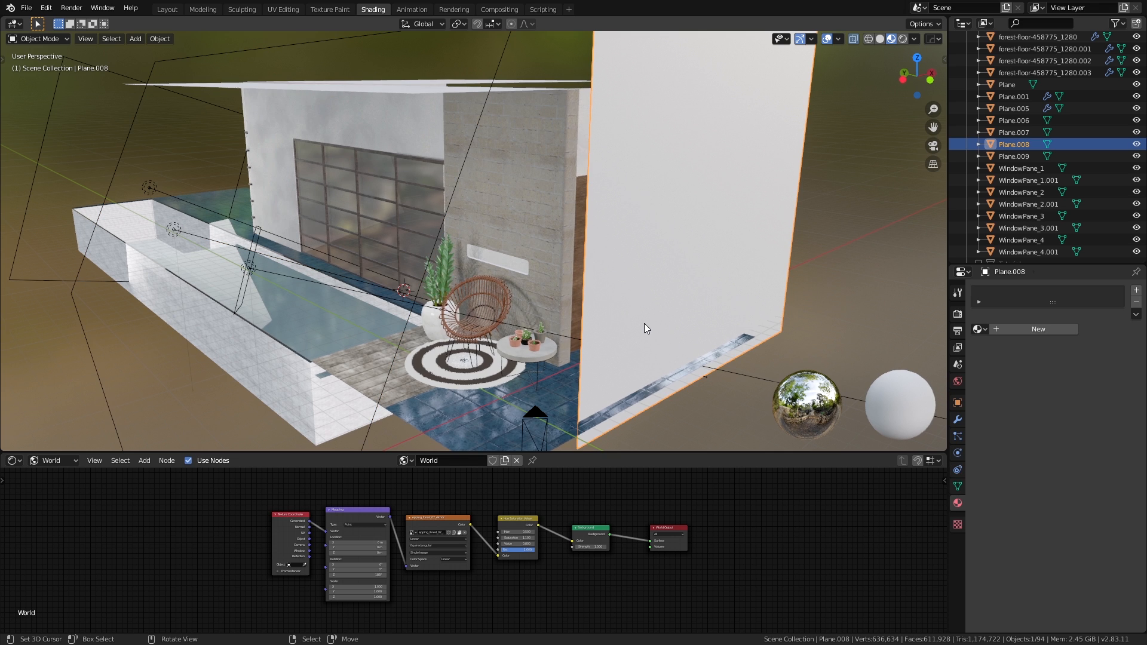
middle_drag(646, 325, 614, 275)
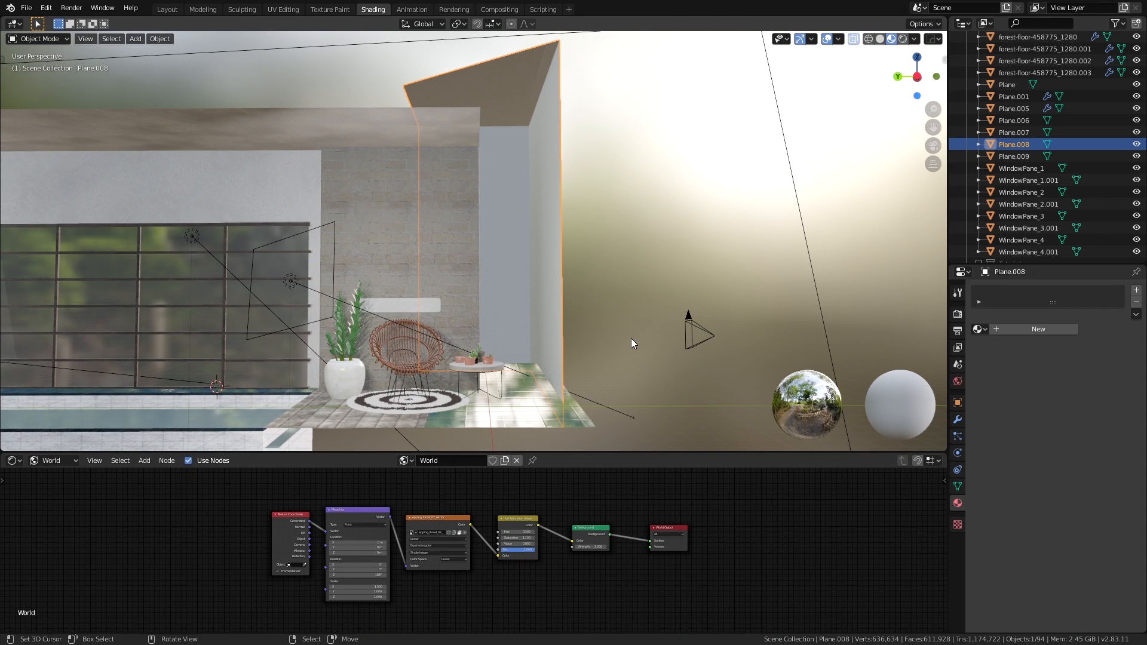
Step: Return to the camera view, hide the tall side wall Plane.008 and show it again
key(KP_0)
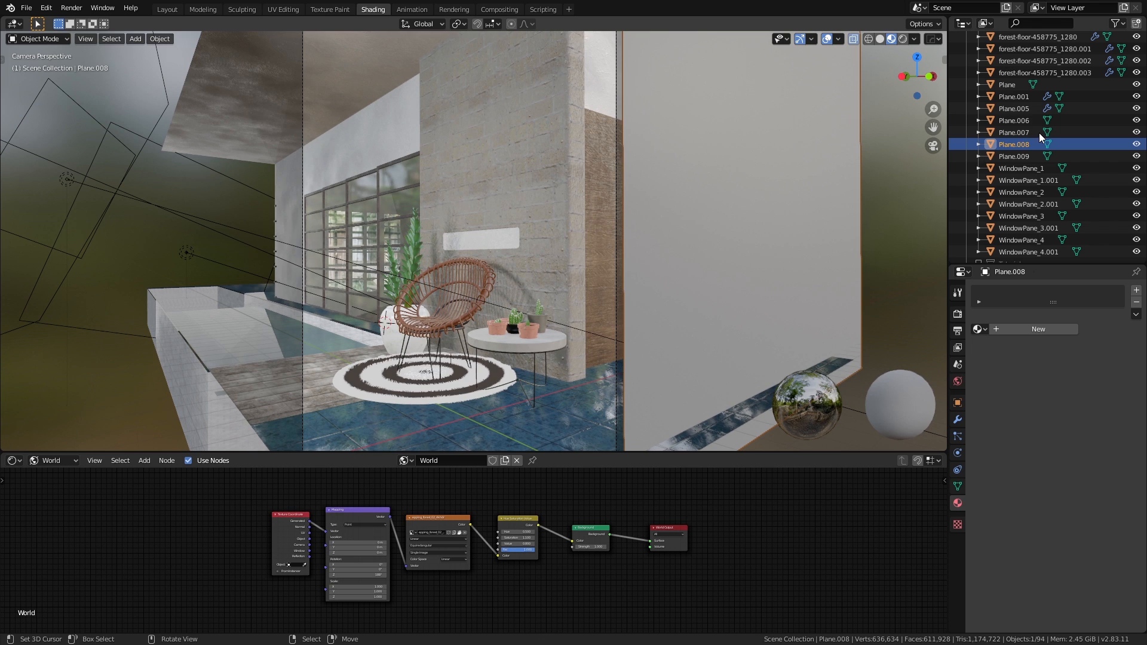
click(1136, 145)
click(1137, 144)
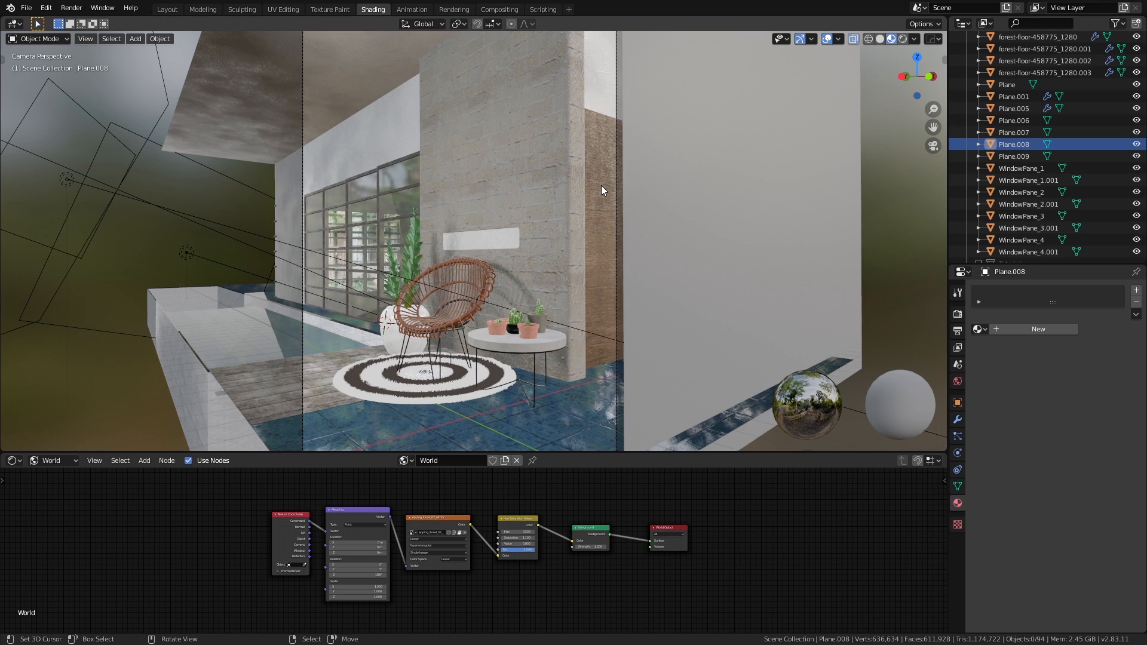
Step: Select the round rug under the chair and isolate it in local view
scroll(600, 221, down, 2)
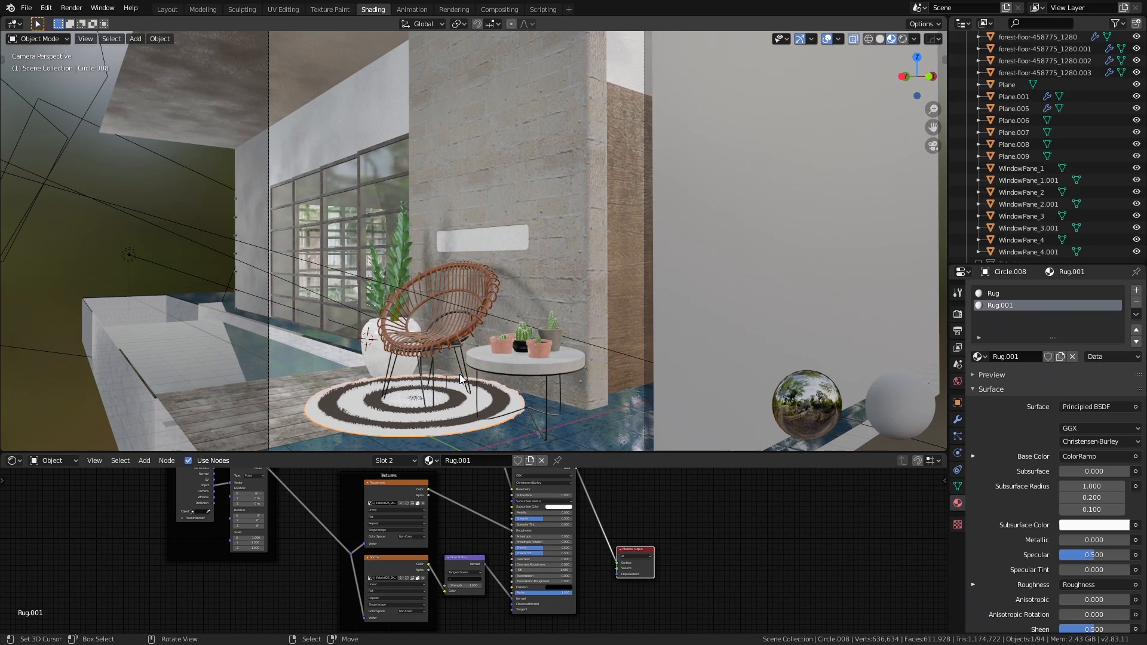
middle_drag(460, 374, 470, 379)
key(KP_Divide)
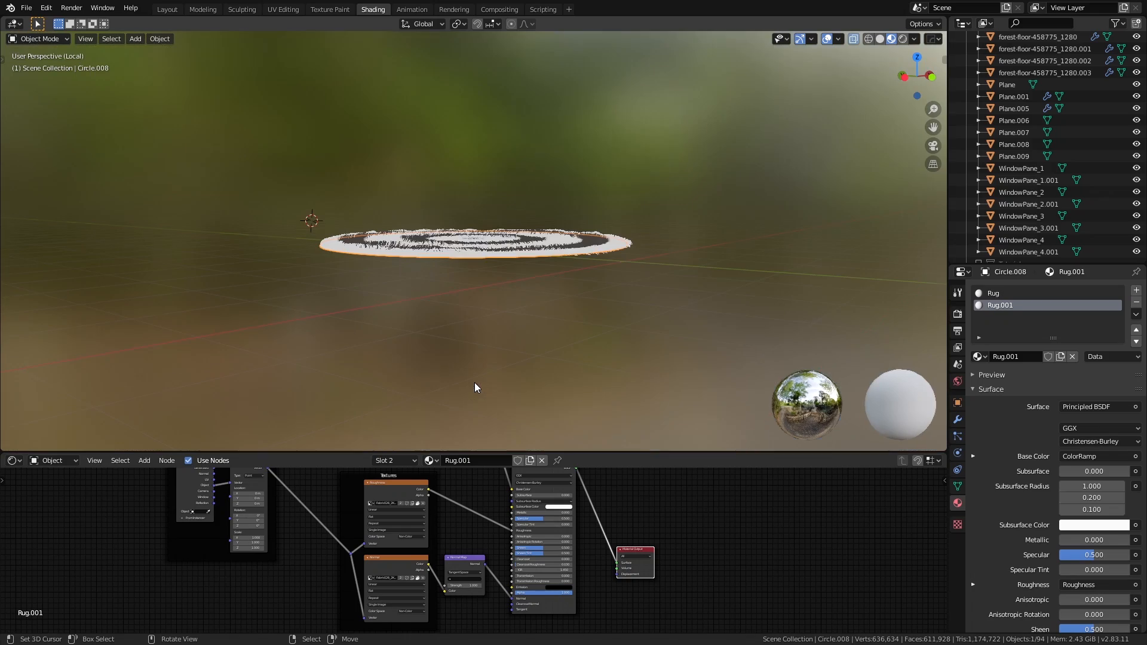
middle_drag(503, 272, 659, 332)
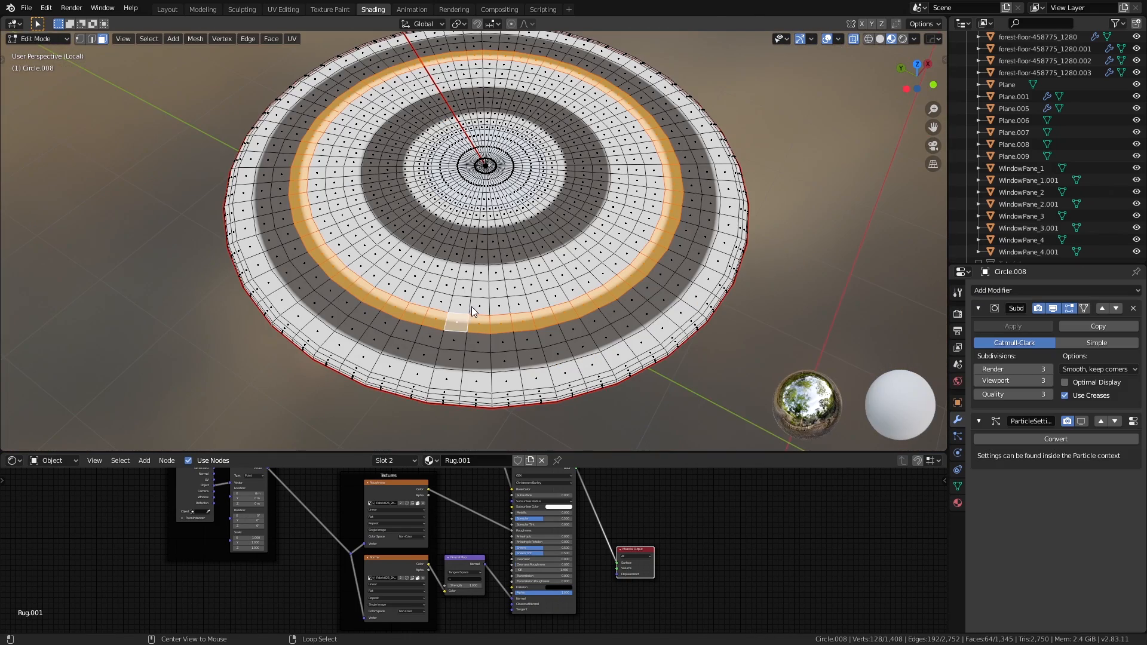
Step: Select face loops on the rug's outer white band in Edit Mode, clear the selection and return to Object Mode
alt+right_click(472, 301)
alt+right_click(473, 288)
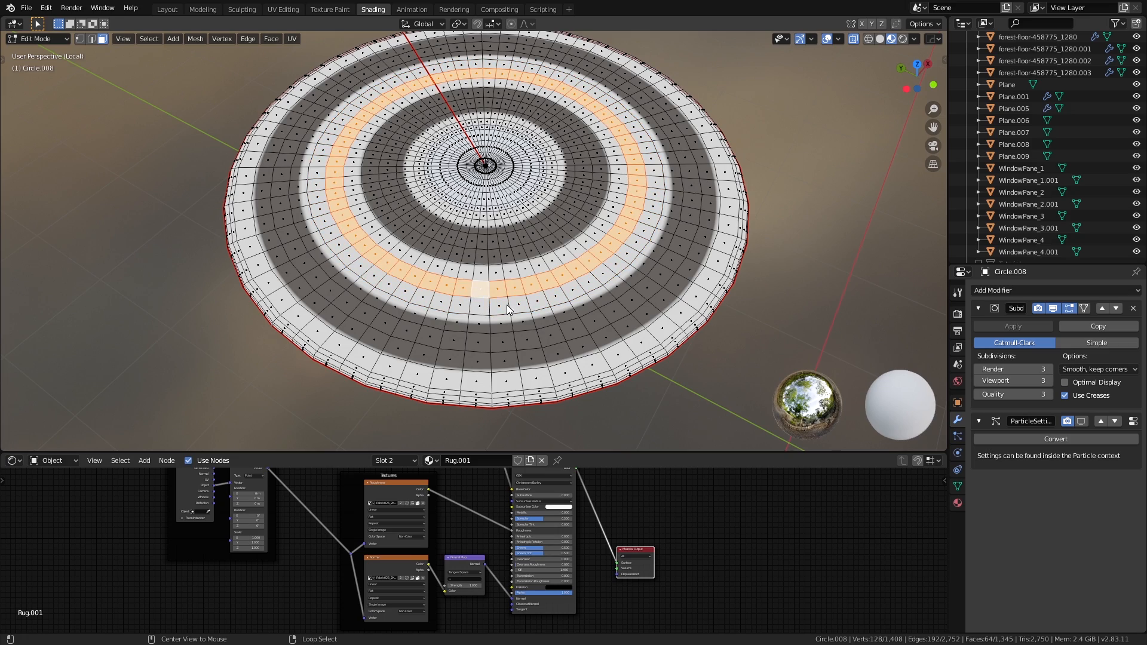
middle_drag(474, 289, 532, 337)
scroll(532, 336, up, 3)
scroll(532, 337, down, 2)
key(alt+a)
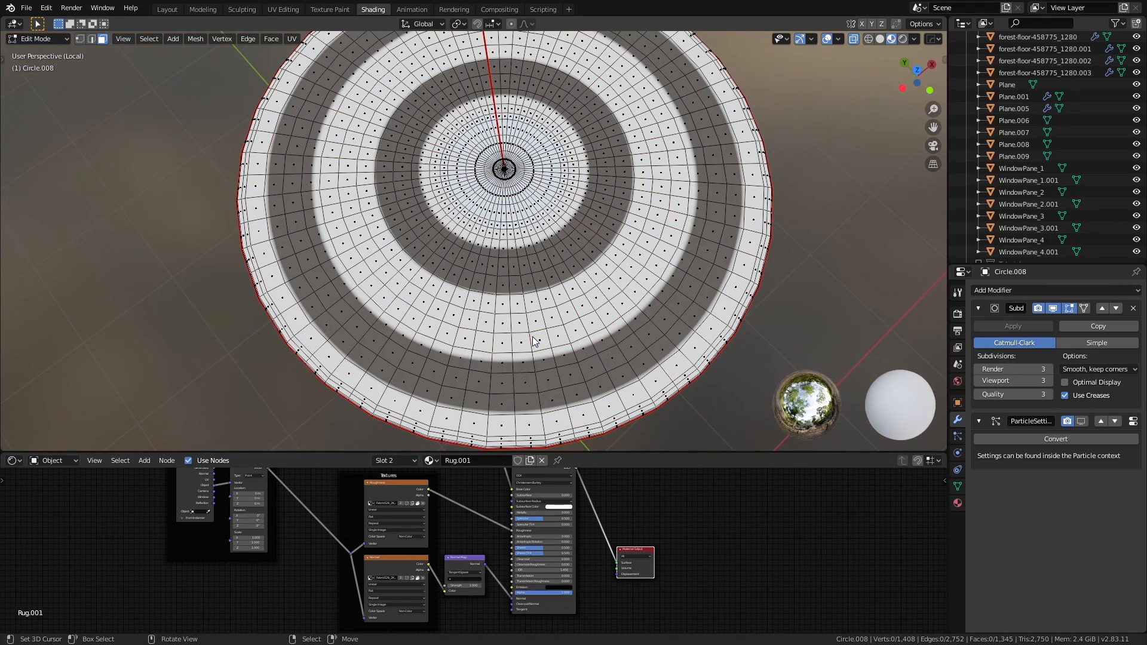
key(Tab)
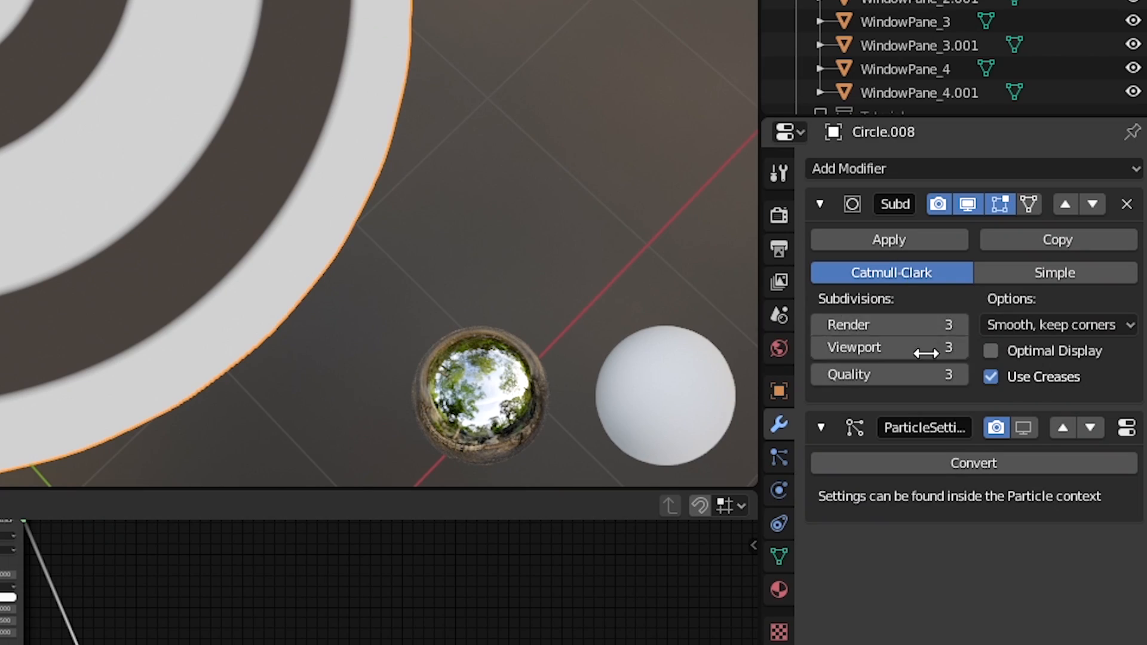
Step: Check the rug's subdivided mesh density in wireframe display and switch to solid shading
key(z)
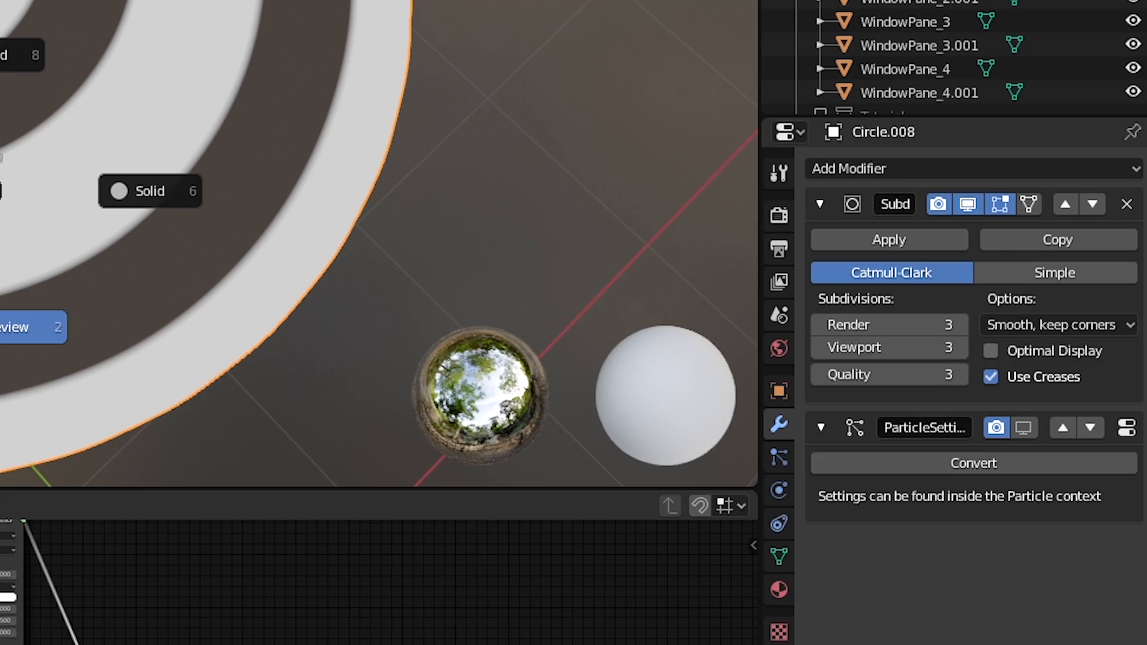
click(418, 292)
scroll(443, 307, up, 4)
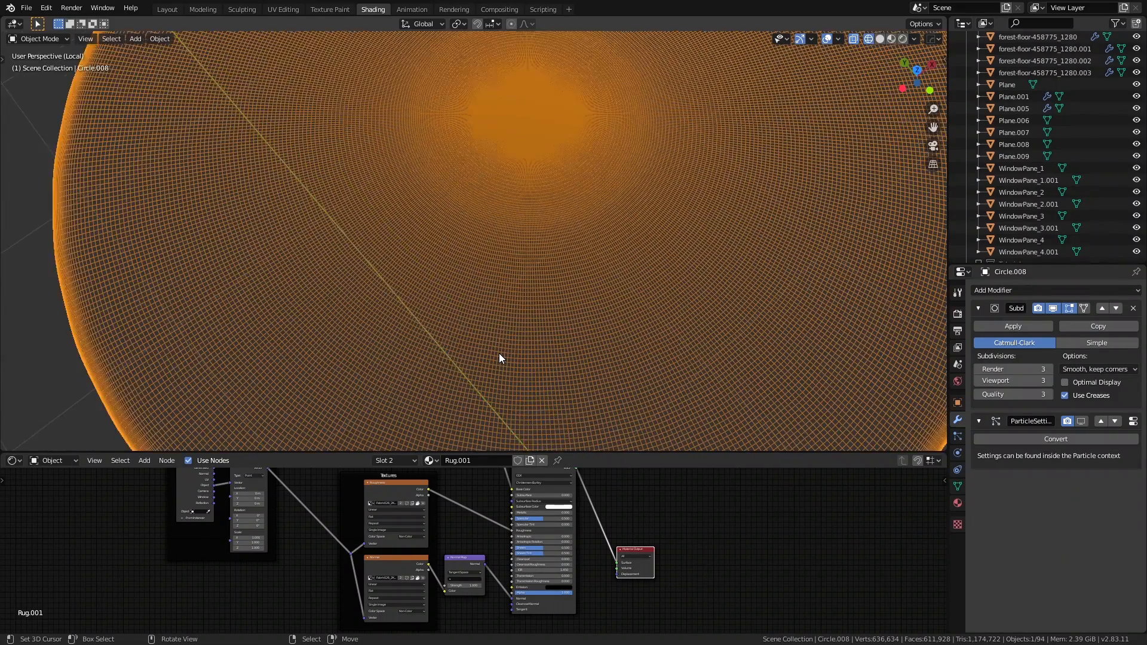
scroll(500, 353, down, 4)
key(z)
click(721, 364)
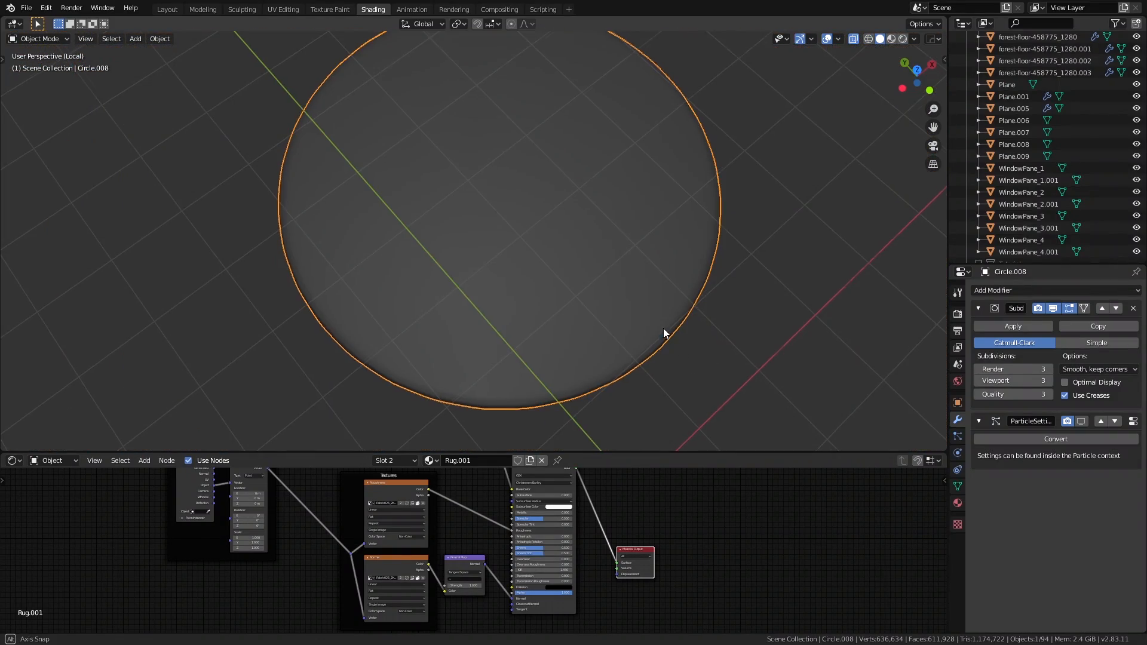
Step: Annotate the reference rug's bands with W and B letters in the camera view, erase them and draw strokes across the stripes
mouse_move(665, 333)
middle_down()
mouse_move(654, 312)
mouse_move(726, 316)
middle_up()
scroll(653, 312, up, 2)
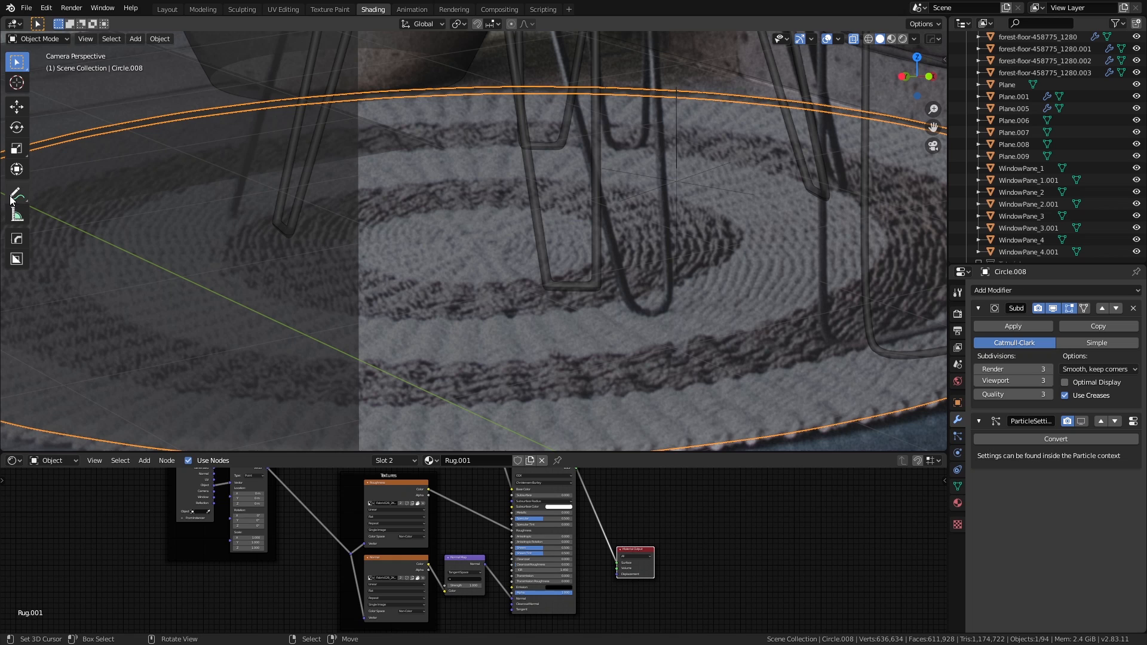
click(16, 194)
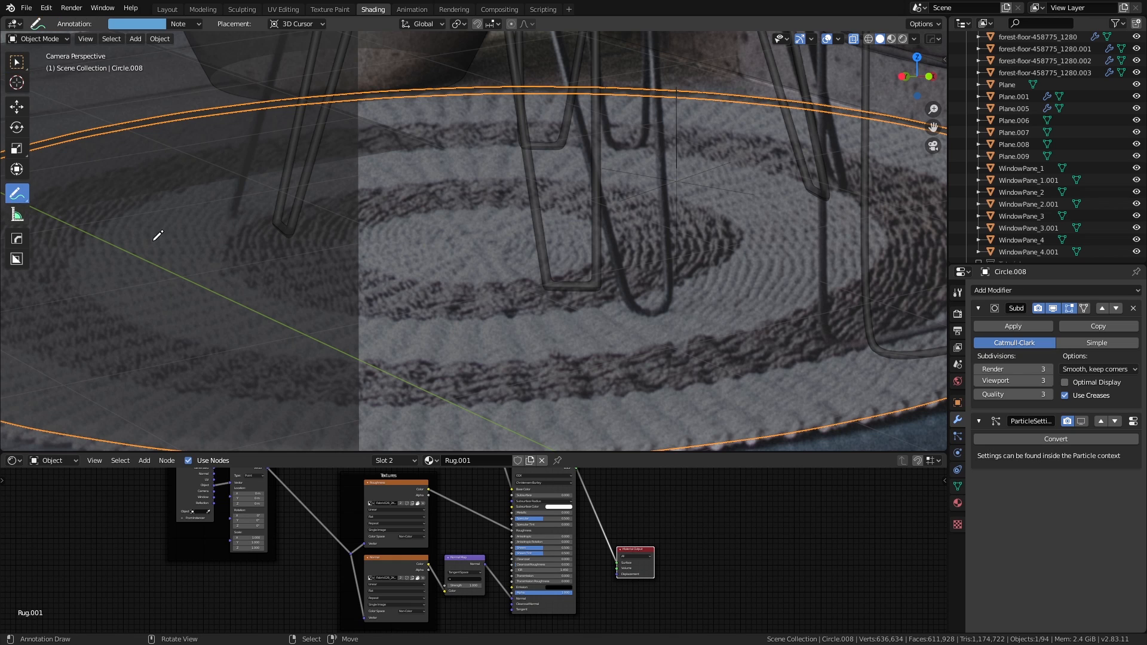
key(t)
scroll(601, 355, down, 2)
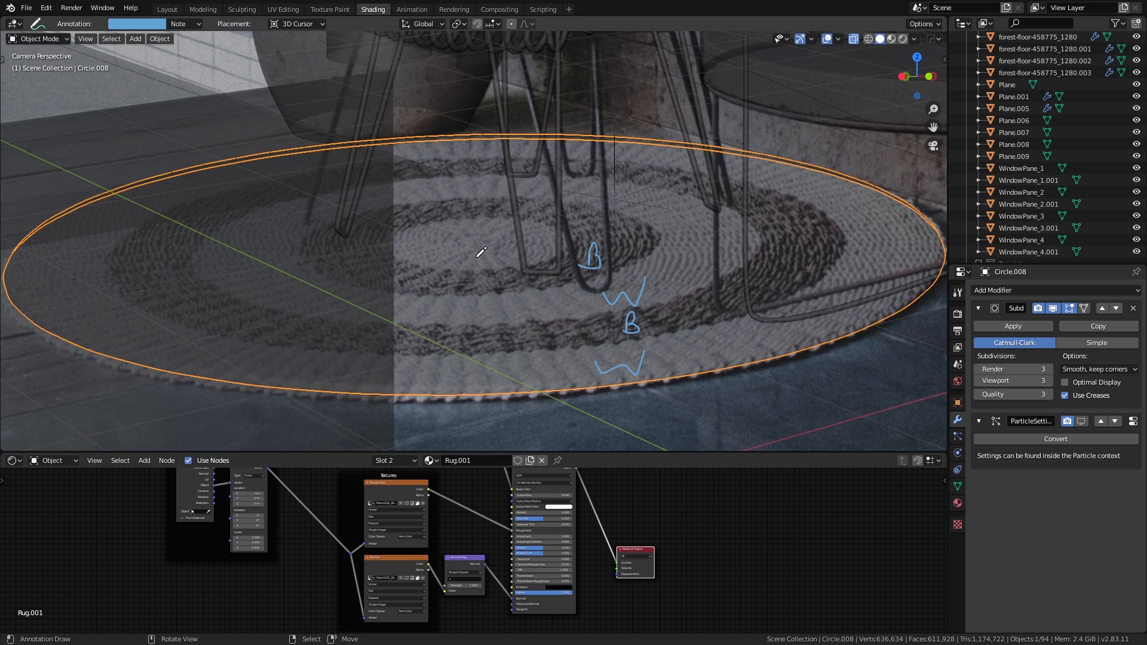
mouse_move(589, 360)
ctrl+mouse_down()
mouse_move(651, 254)
mouse_move(412, 237)
ctrl+mouse_up()
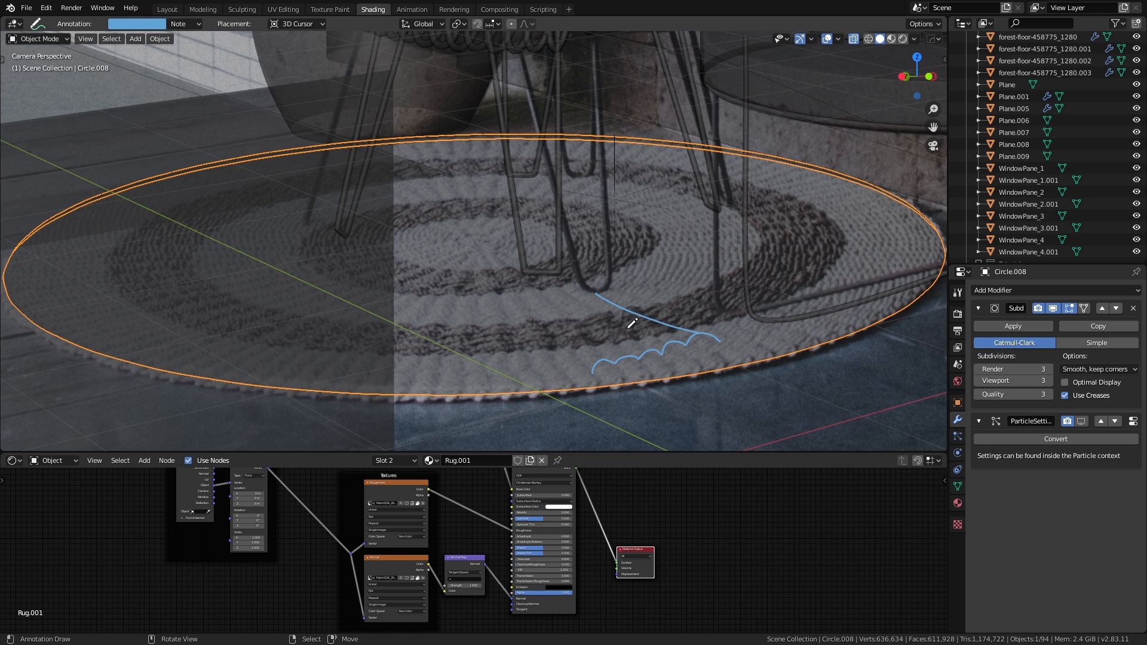
drag(552, 288, 651, 336)
drag(510, 261, 584, 351)
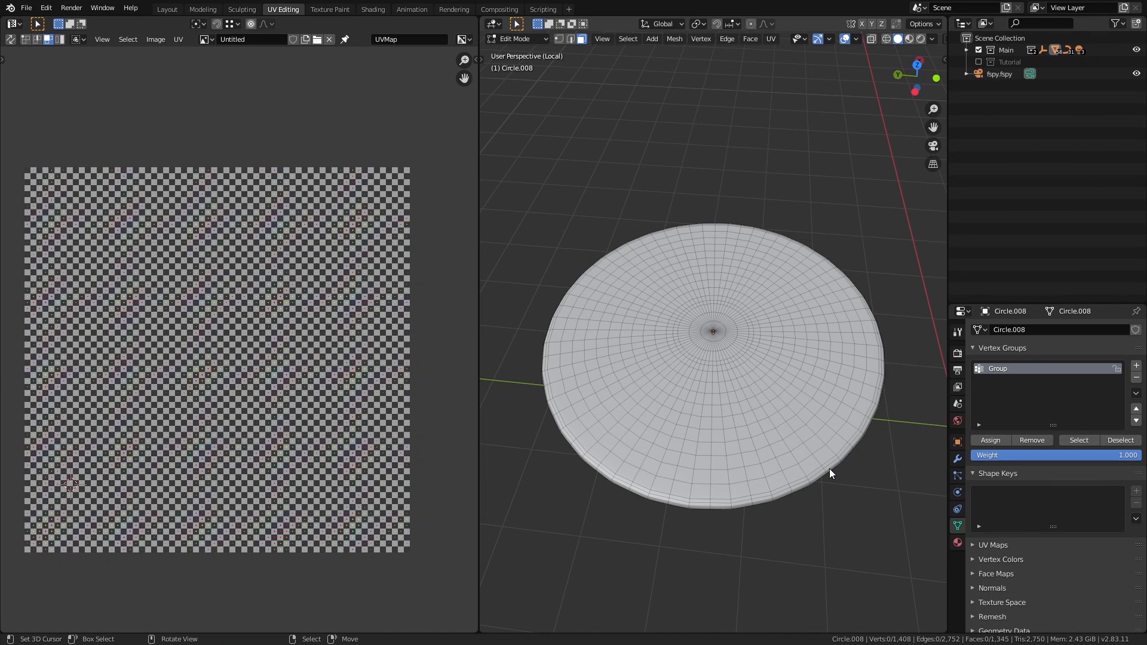
Step: Mark the rug's outer rim edge loop as a seam and unwrap the whole mesh with the Angle Based method
key(2)
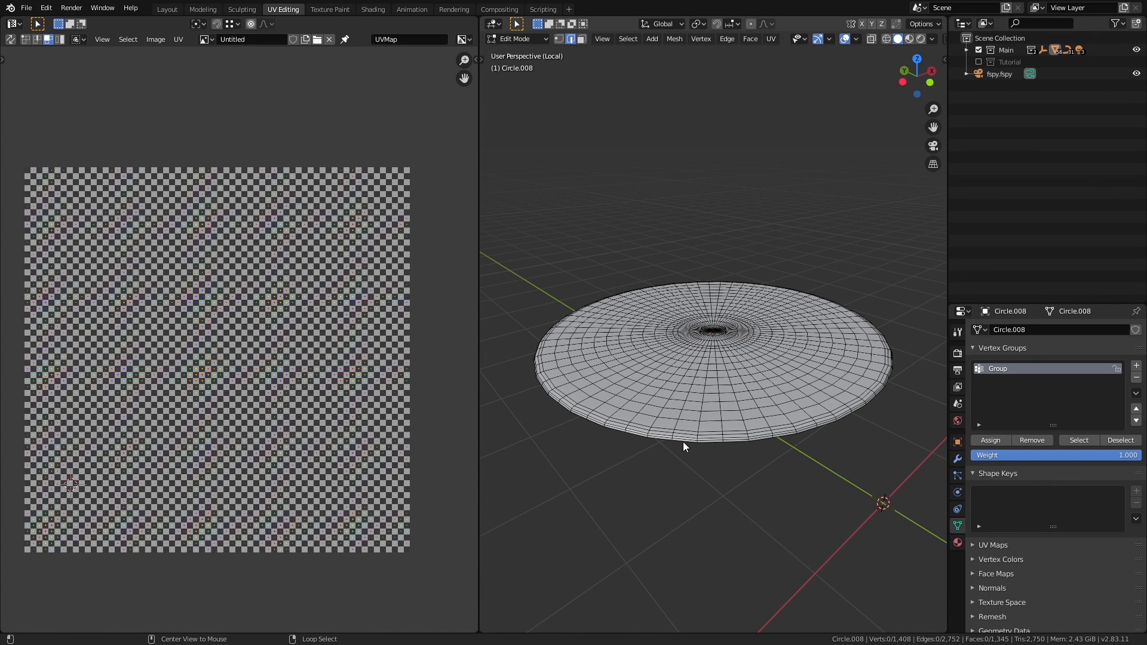
alt+click(680, 441)
key(ctrl+e)
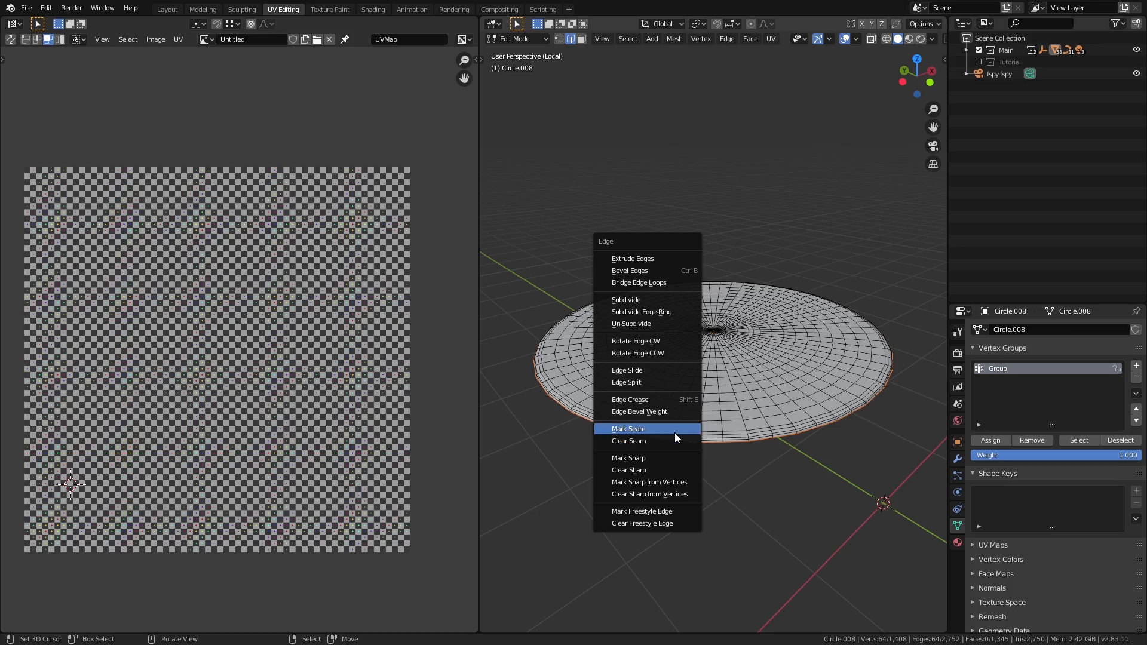
click(675, 431)
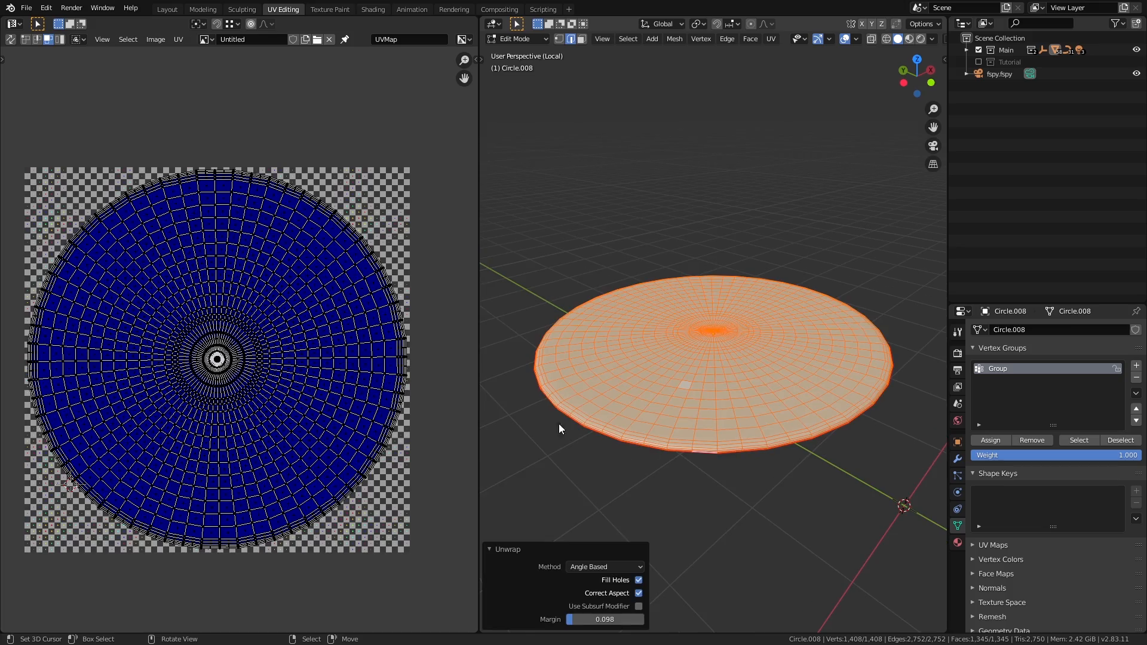
scroll(343, 387, up, 2)
scroll(343, 395, down, 4)
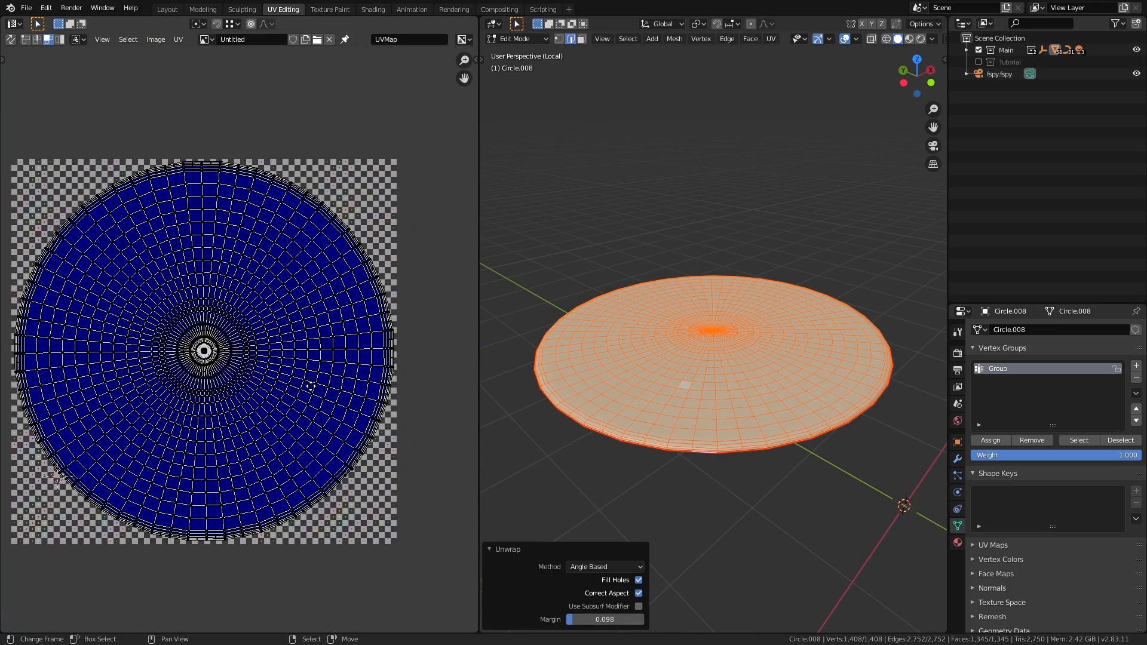
Step: Clear the rug's selection and examine the inner edge rings around its centre
key(alt+a)
middle_drag(747, 418, 743, 422)
scroll(740, 429, up, 10)
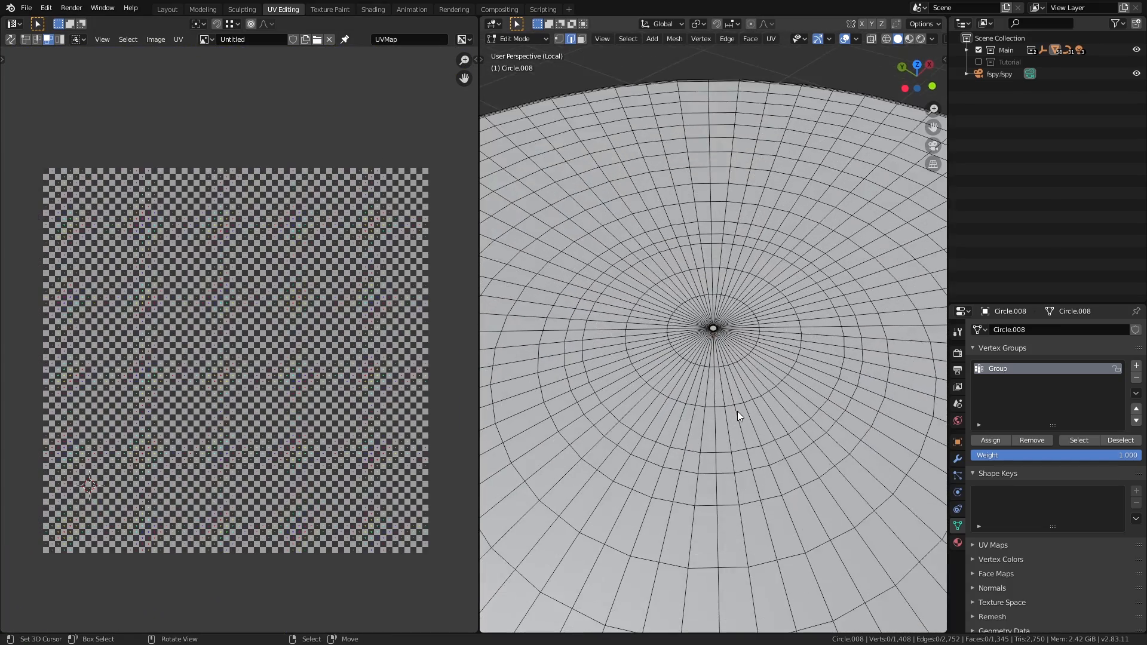
scroll(720, 335, up, 2)
scroll(718, 324, down, 2)
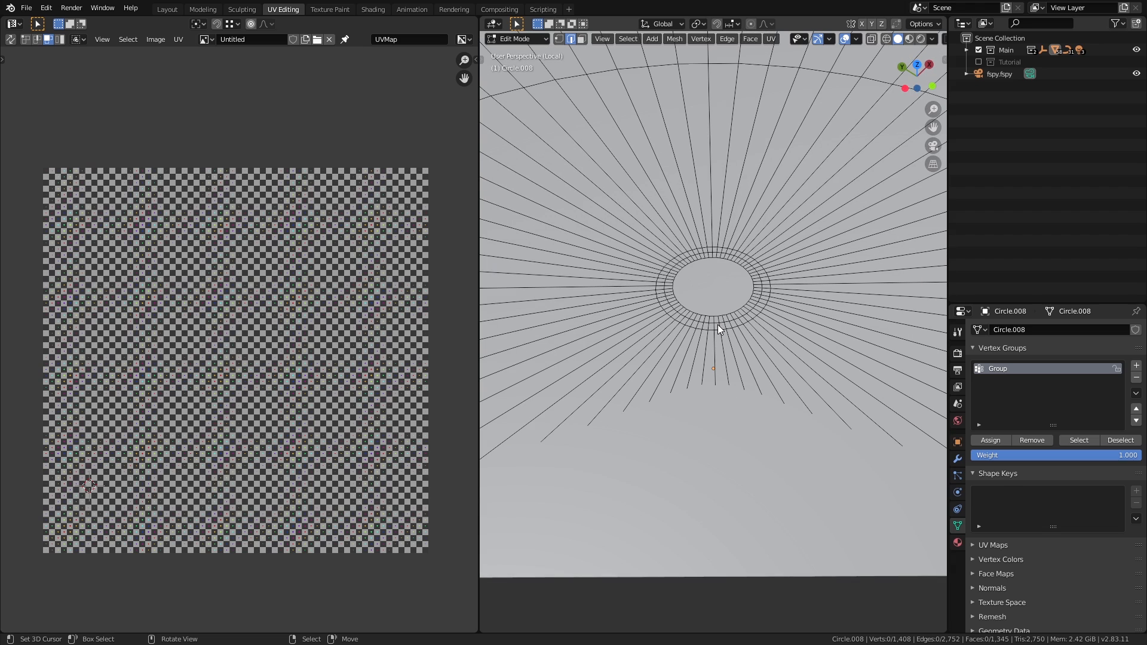
Step: Mark the innermost edge loop at the rug's centre as a seam
alt+click(715, 315)
scroll(717, 334, up, 2)
key(ctrl+e)
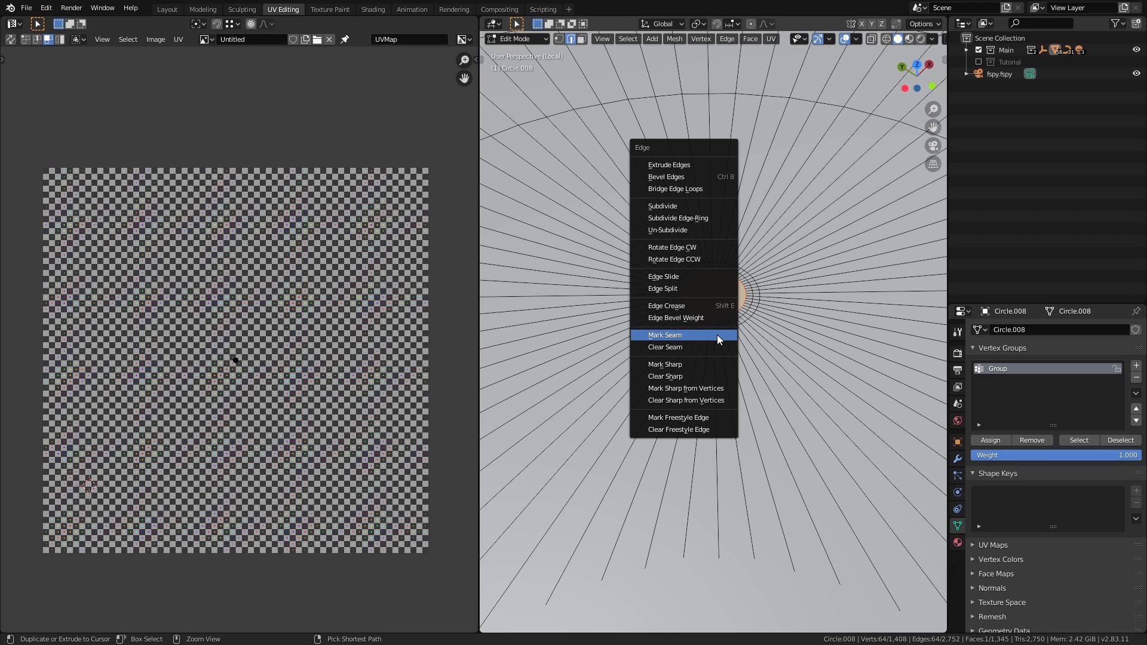
click(658, 336)
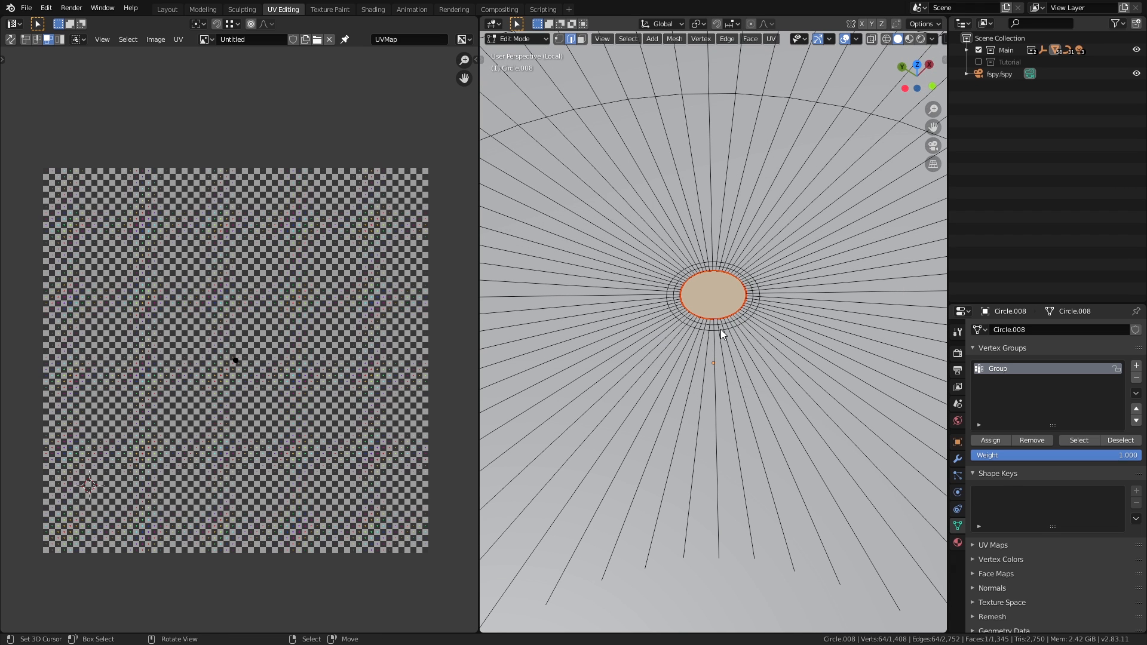
Step: Mark one radial edge loop running from the rug's centre to its rim as a seam
scroll(717, 327, down, 2)
scroll(693, 316, down, 2)
alt+click(654, 288)
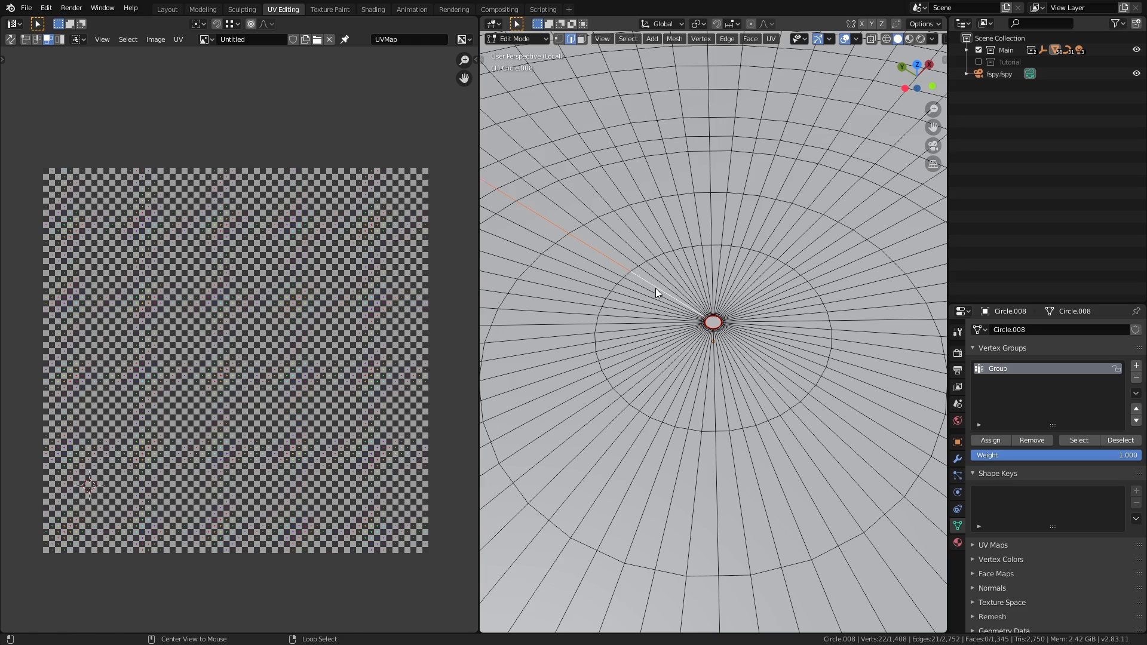
scroll(664, 316, up, 2)
key(ctrl+e)
click(671, 333)
Step: Select the rug's whole mesh and unwrap it with the Angle Based method along the new seams
scroll(777, 385, down, 2)
key(a)
key(u)
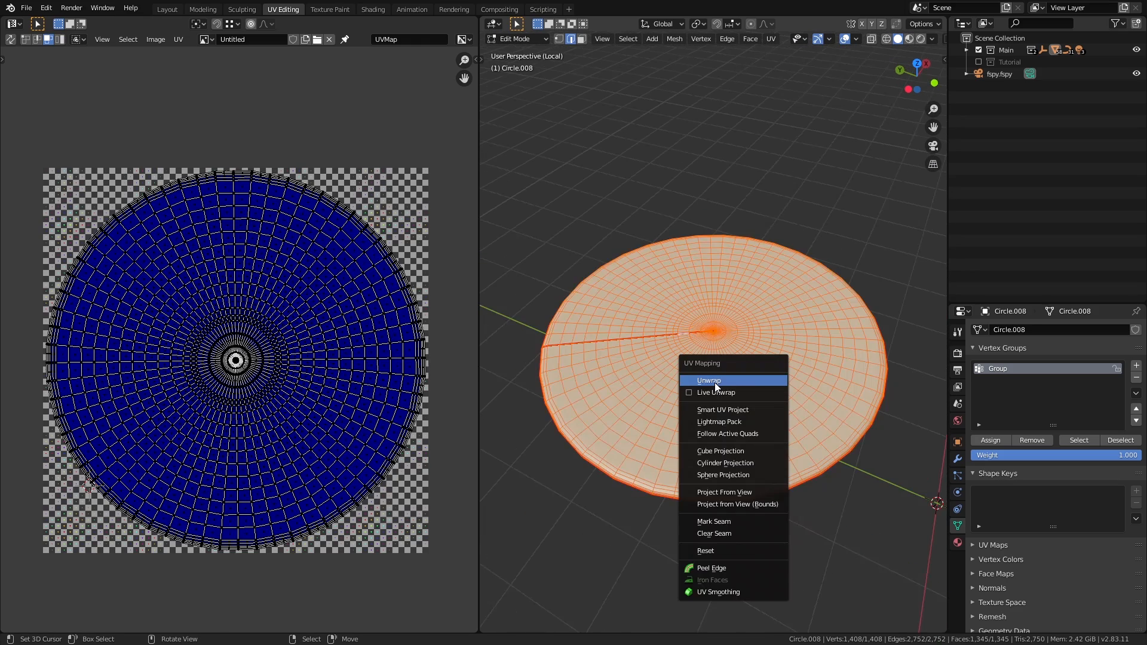
click(714, 382)
scroll(286, 412, up, 3)
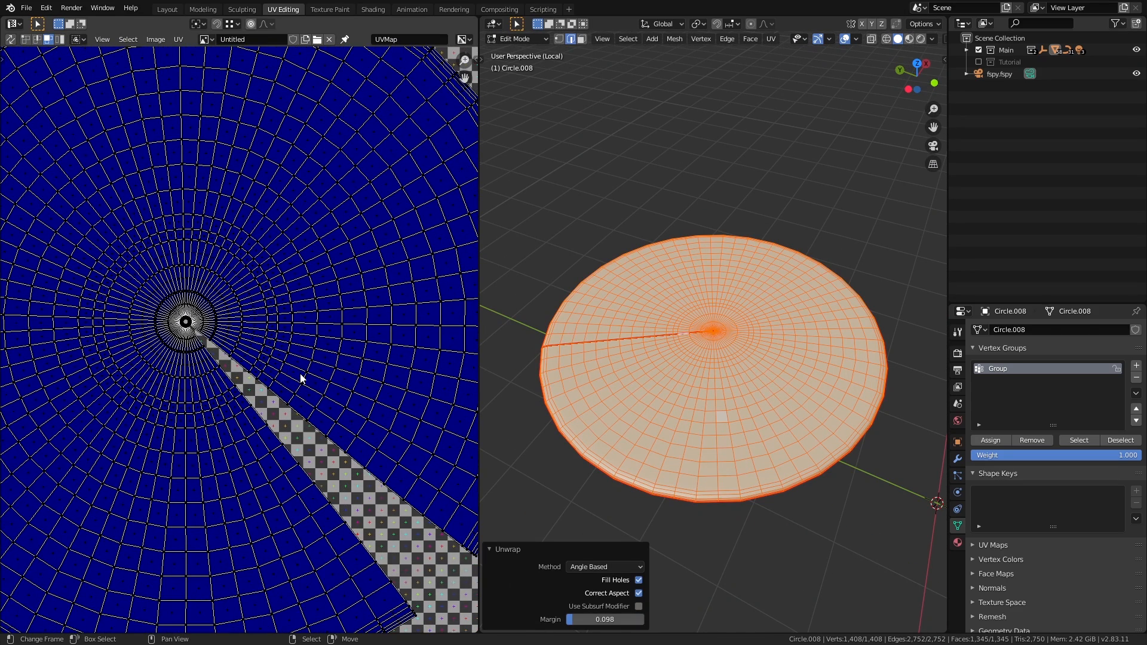
scroll(331, 449, down, 2)
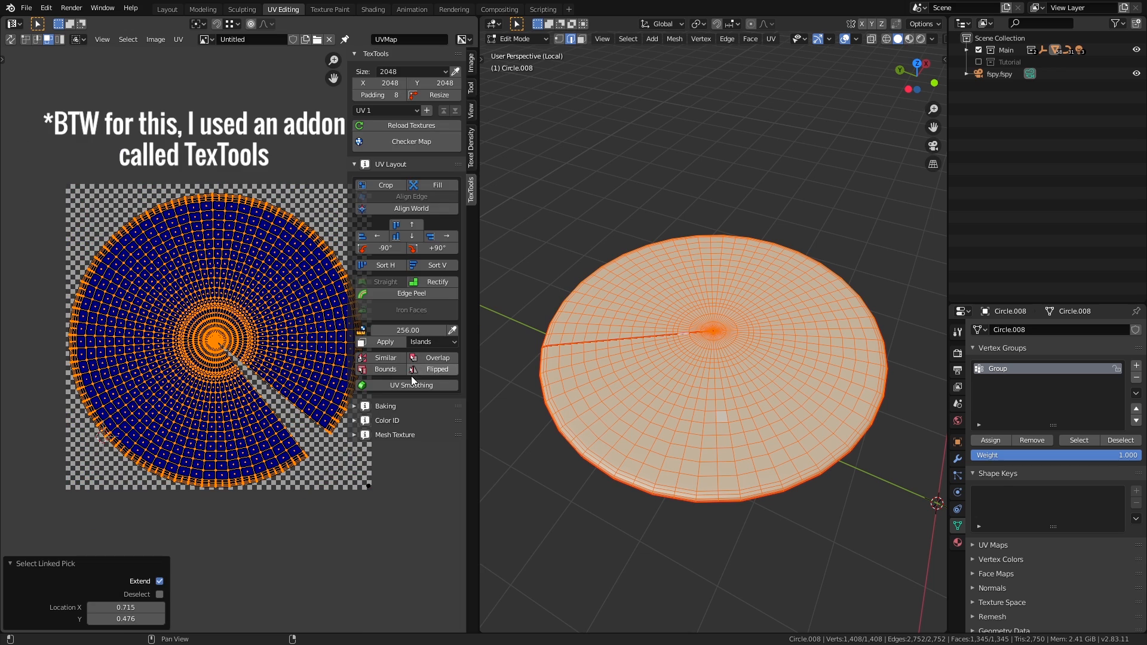
Step: Straighten the rug's circular UV island into a rectangular grid strip with the TexTools Rectify operation
click(426, 282)
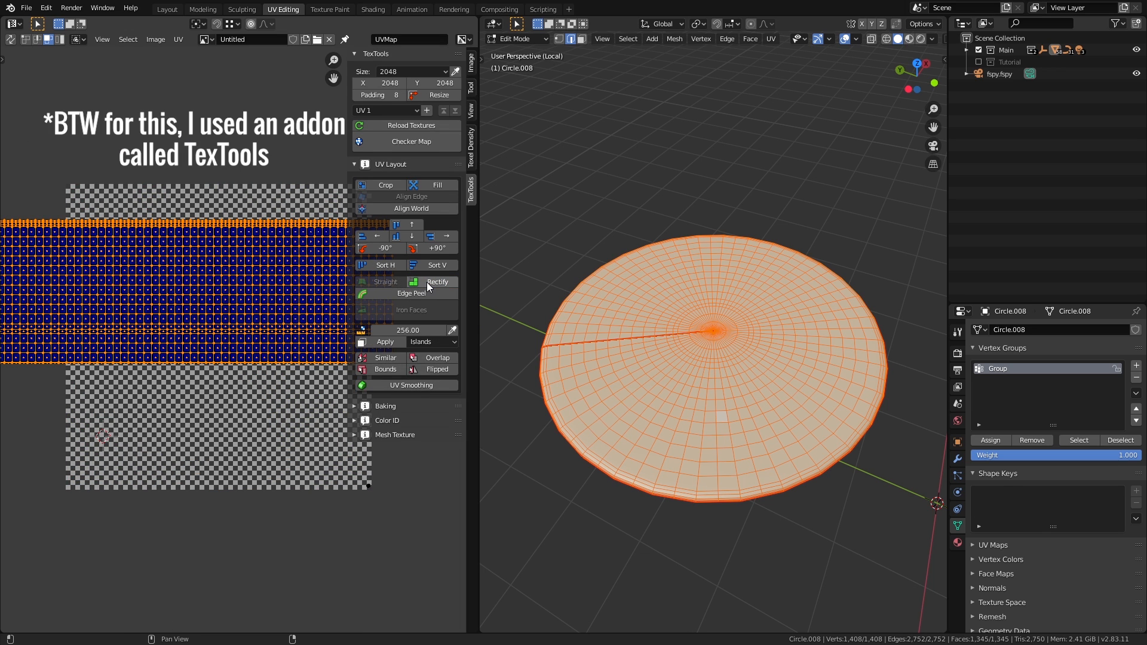
key(n)
click(178, 42)
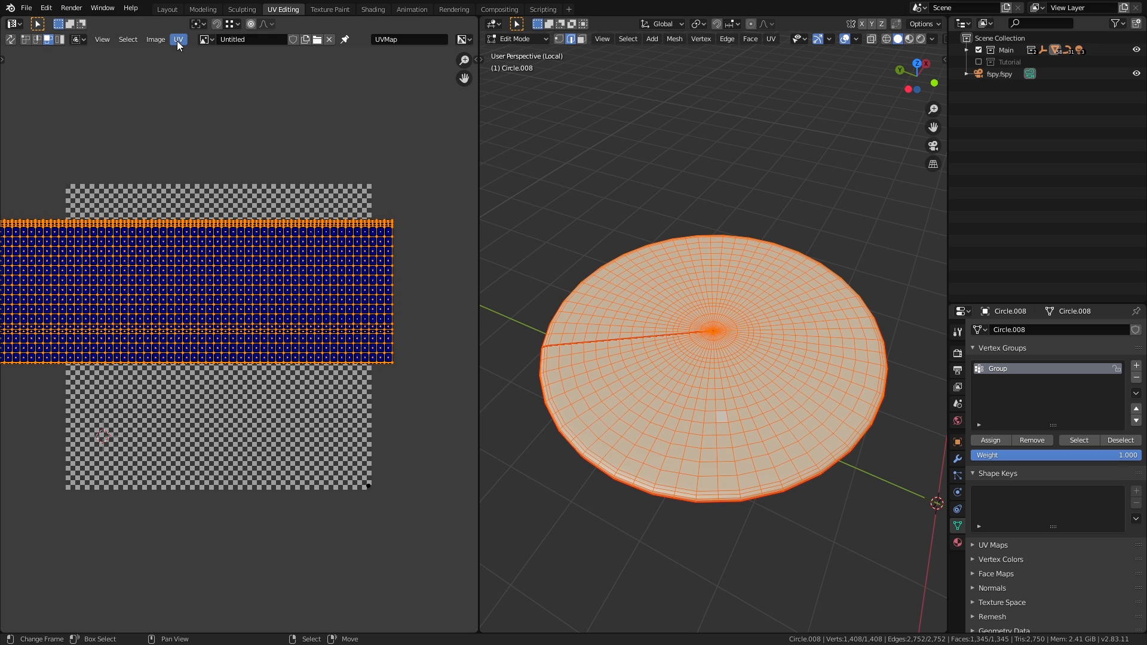
scroll(275, 321, down, 4)
middle_drag(267, 326, 278, 330)
scroll(277, 330, up, 3)
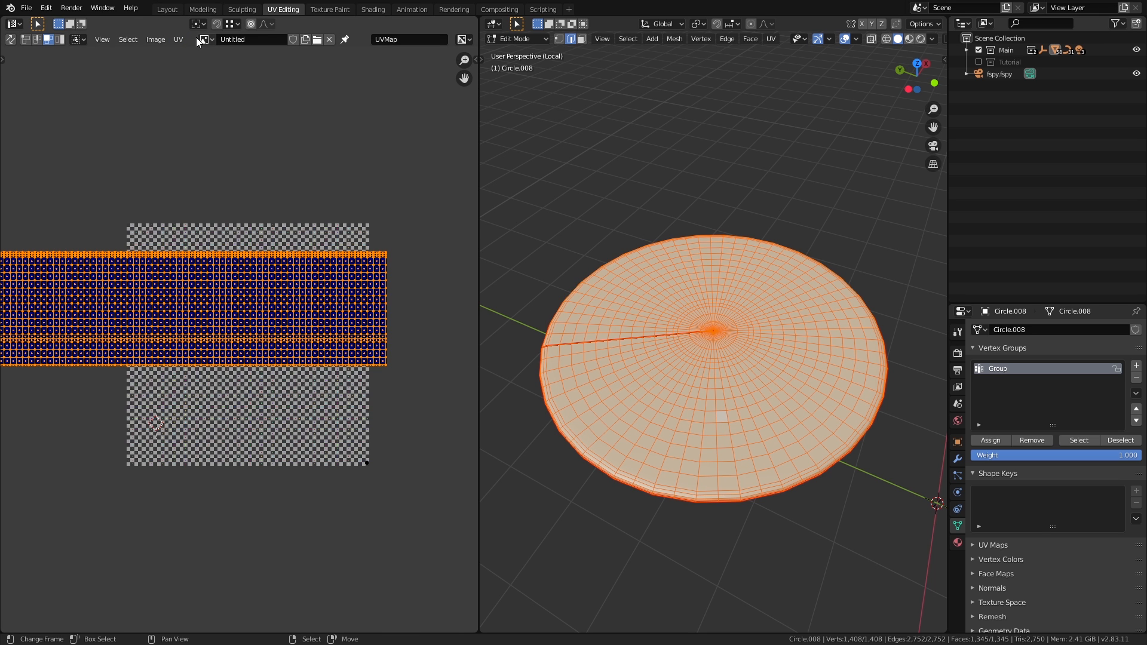
Step: Pack the rectified rug island to fit inside the UV square
click(178, 40)
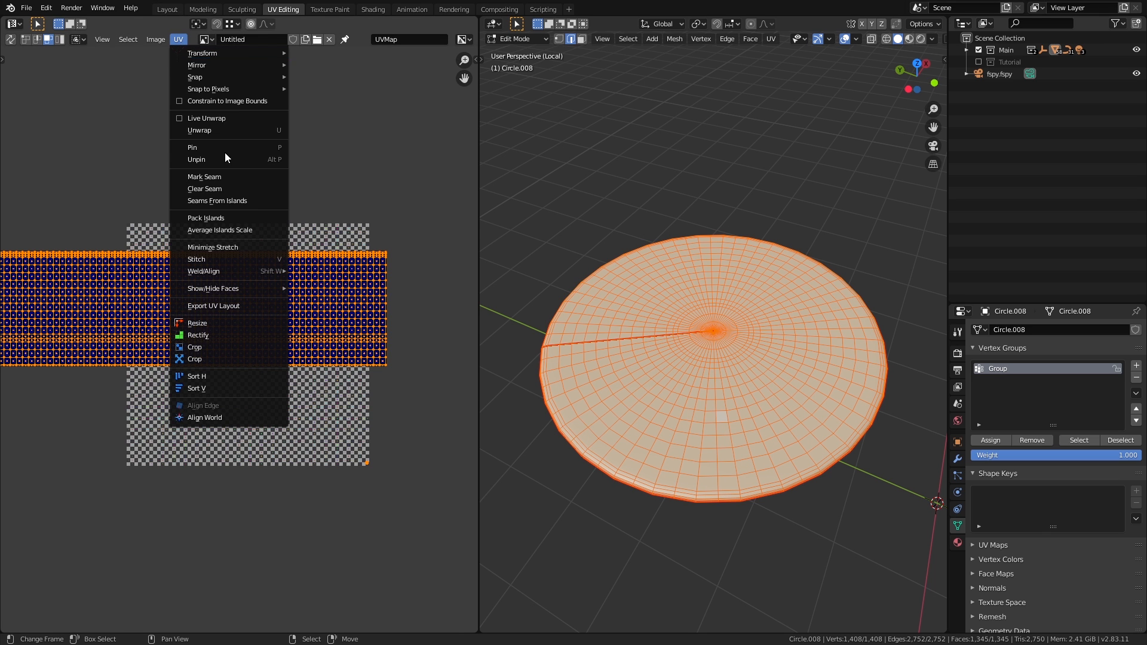
click(221, 219)
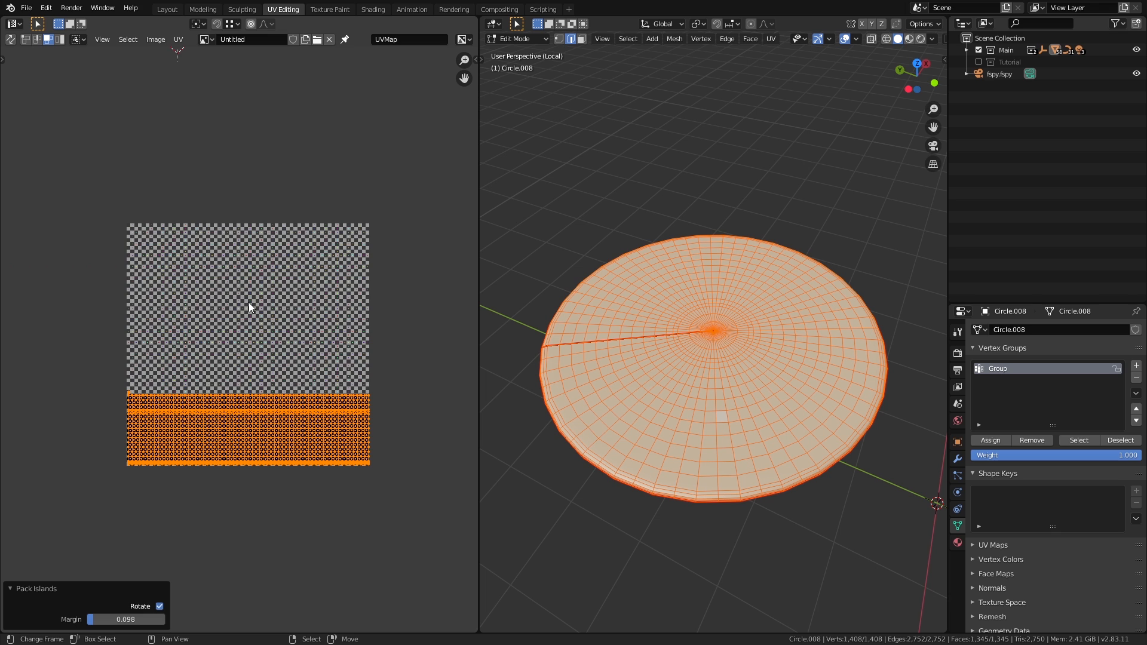
scroll(219, 489, up, 2)
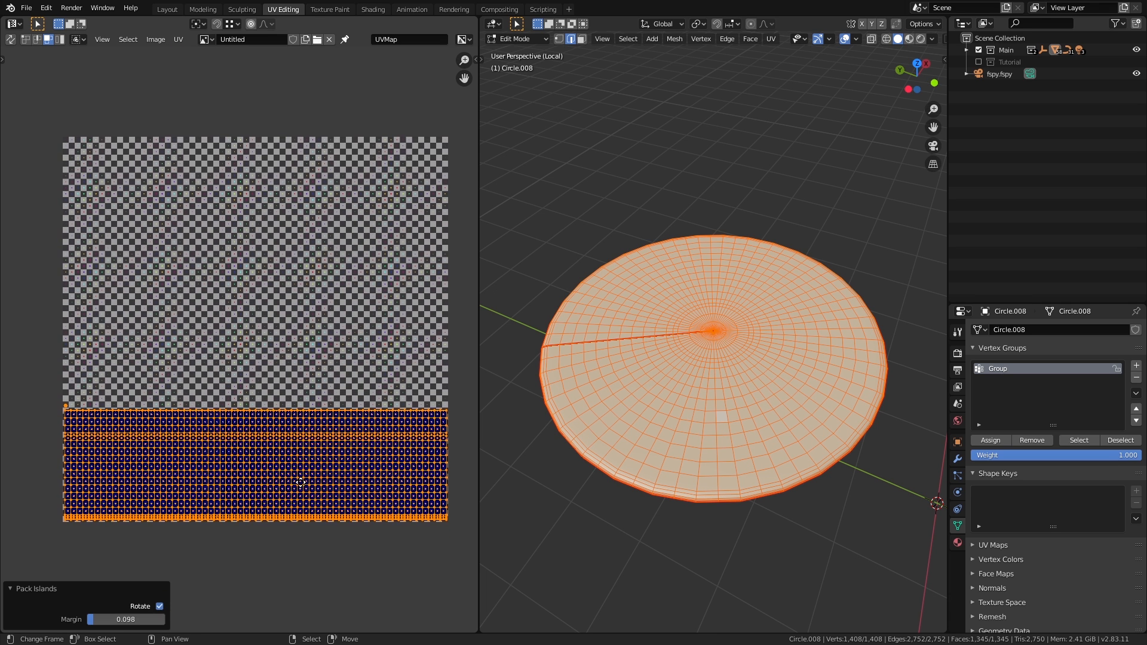
scroll(300, 478, up, 2)
scroll(303, 457, down, 3)
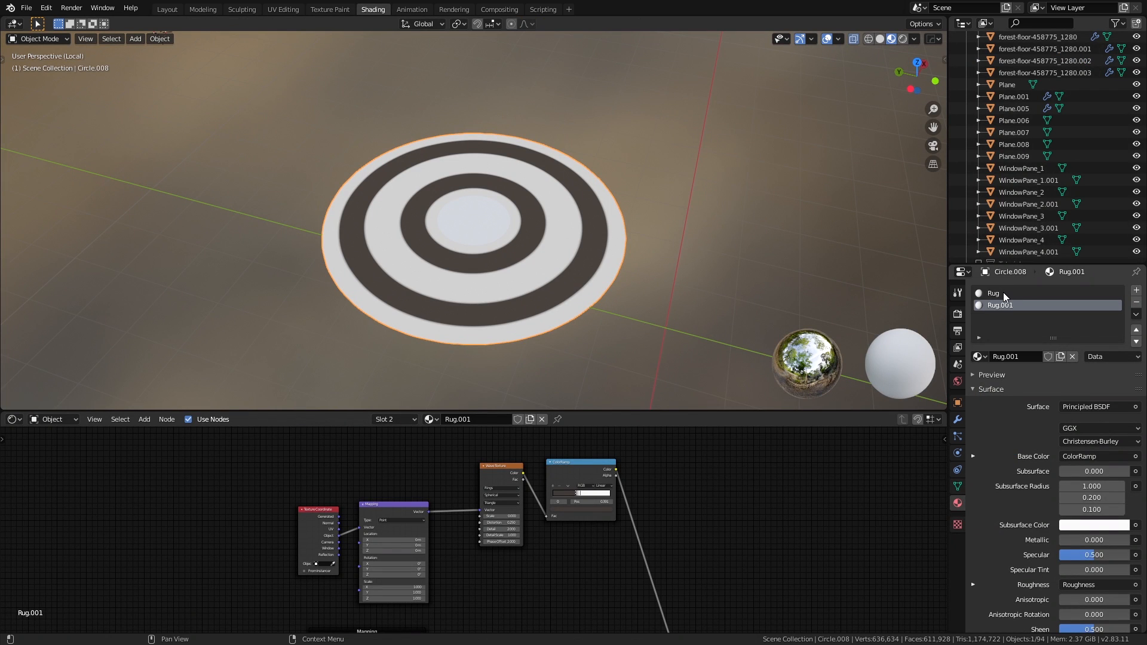
Step: Activate the Rug material slot and connect its Principled BSDF to the Material Output in place of the Viewer
click(1003, 292)
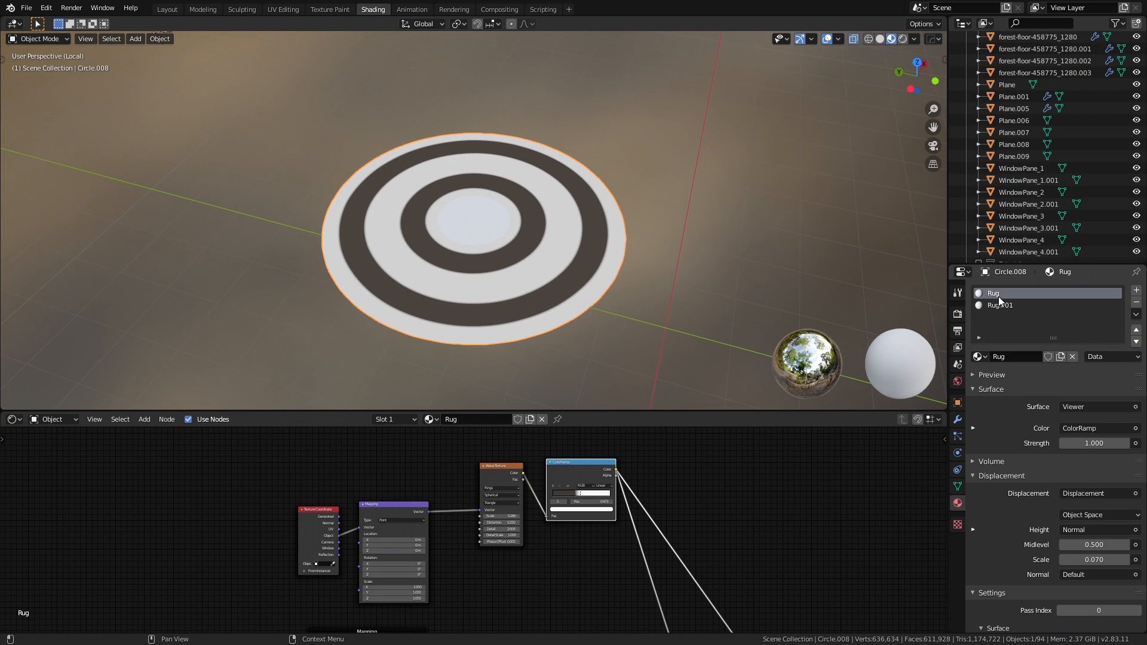
scroll(587, 294, up, 3)
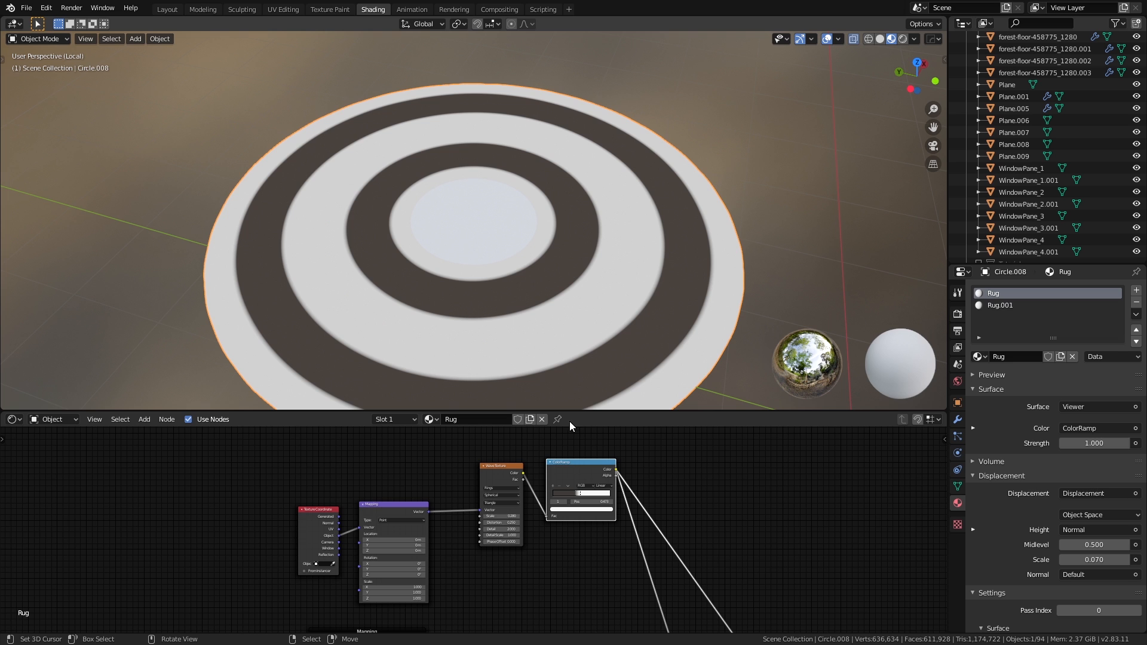
scroll(599, 559, down, 2)
middle_drag(602, 564, 479, 428)
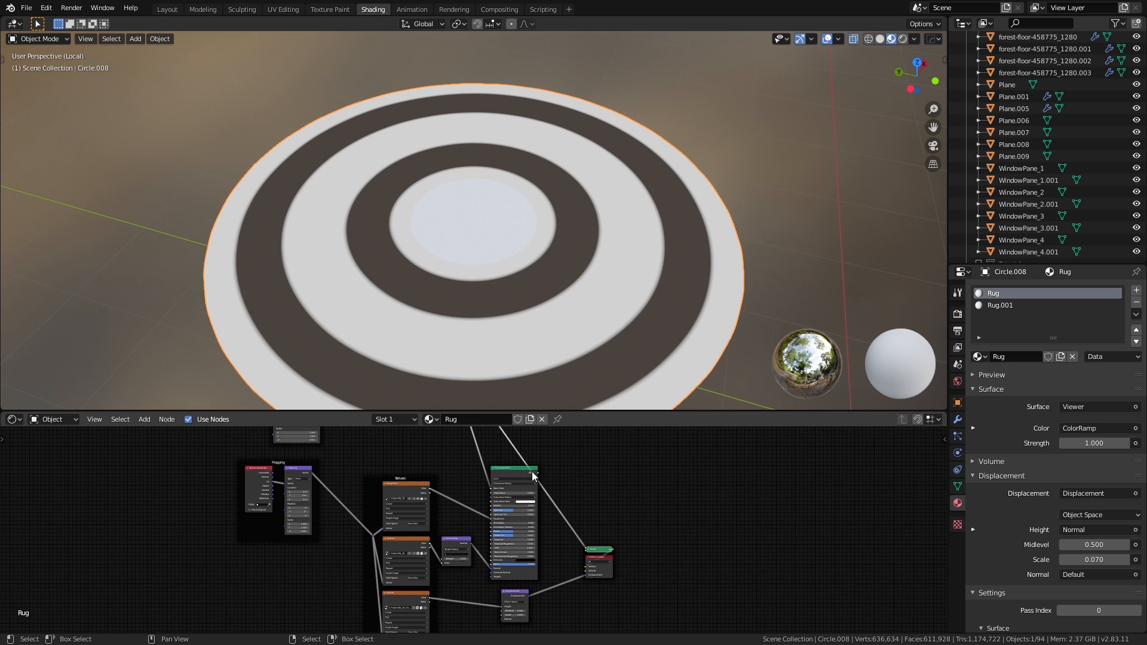
ctrl+shift+click(530, 471)
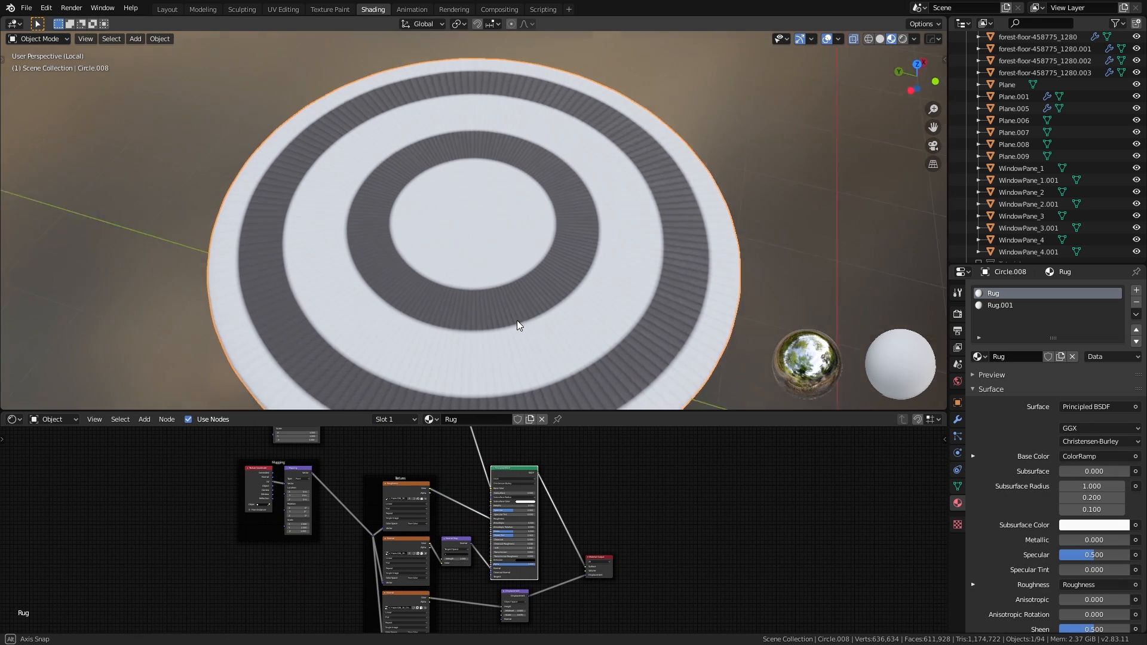
Step: Examine the rug's radial weave up close and the Wave Texture and ColorRamp settings that form its stripes
middle_drag(517, 320, 520, 294)
middle_drag(522, 346, 535, 248)
scroll(525, 335, up, 2)
scroll(536, 311, up, 3)
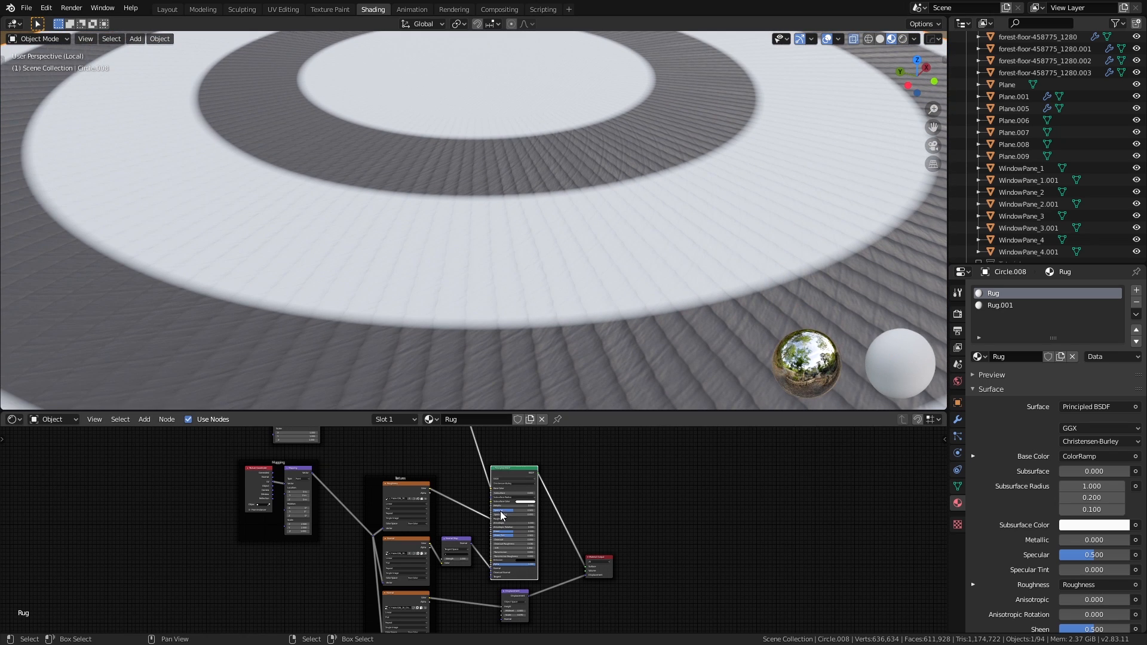
middle_drag(451, 483, 534, 581)
scroll(514, 557, up, 7)
middle_drag(472, 511, 515, 563)
scroll(535, 531, down, 1)
scroll(516, 565, up, 3)
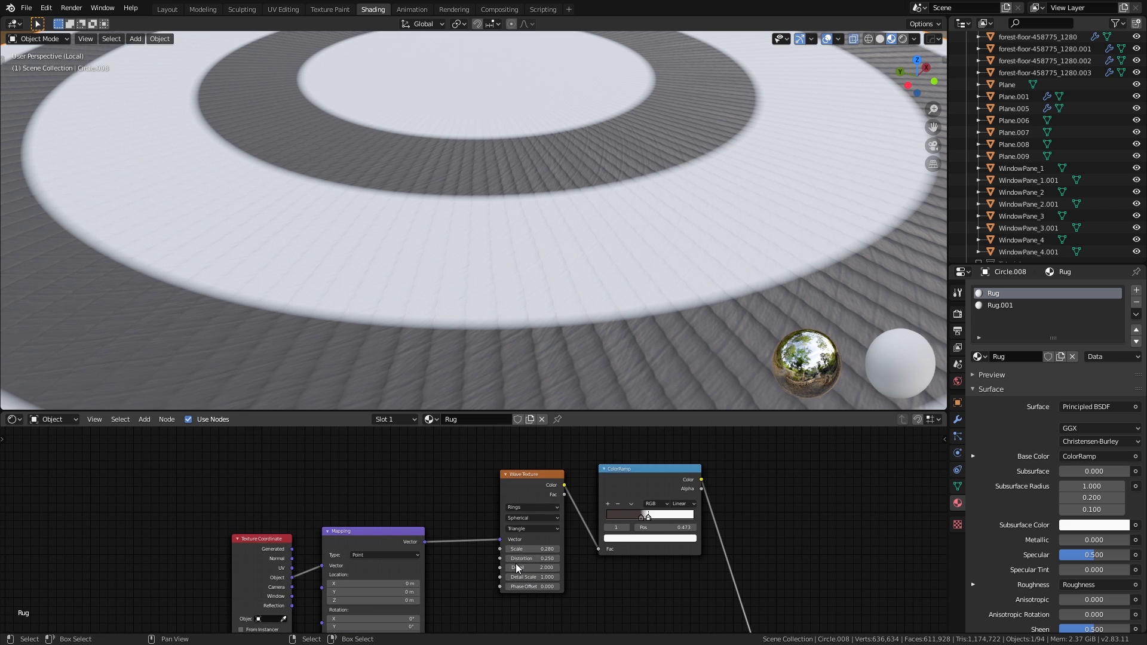
scroll(517, 559, up, 3)
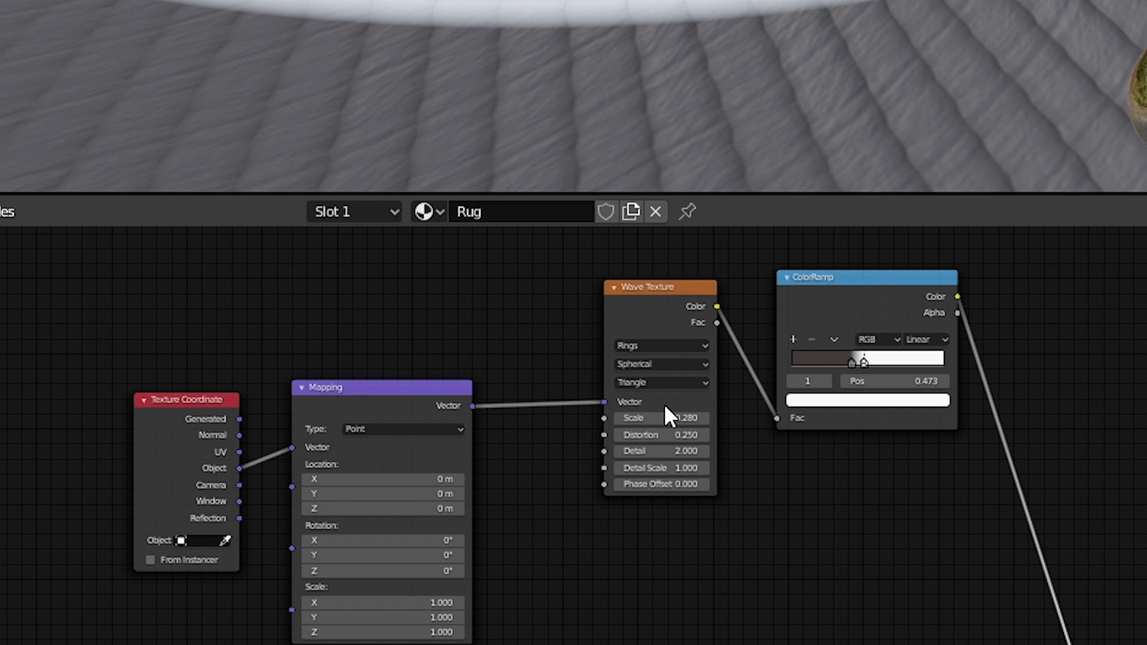
scroll(535, 534, down, 1)
middle_drag(534, 535, 517, 560)
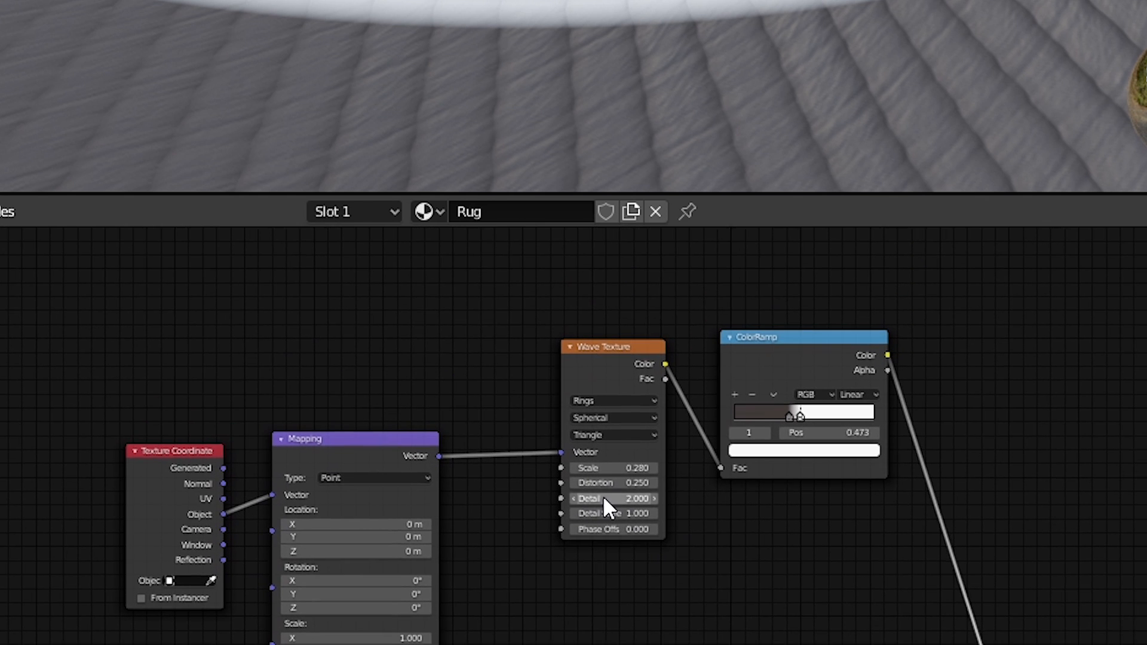
middle_drag(586, 489, 601, 505)
scroll(601, 505, up, 3)
scroll(634, 419, up, 3)
middle_drag(634, 419, 529, 377)
scroll(592, 432, up, 2)
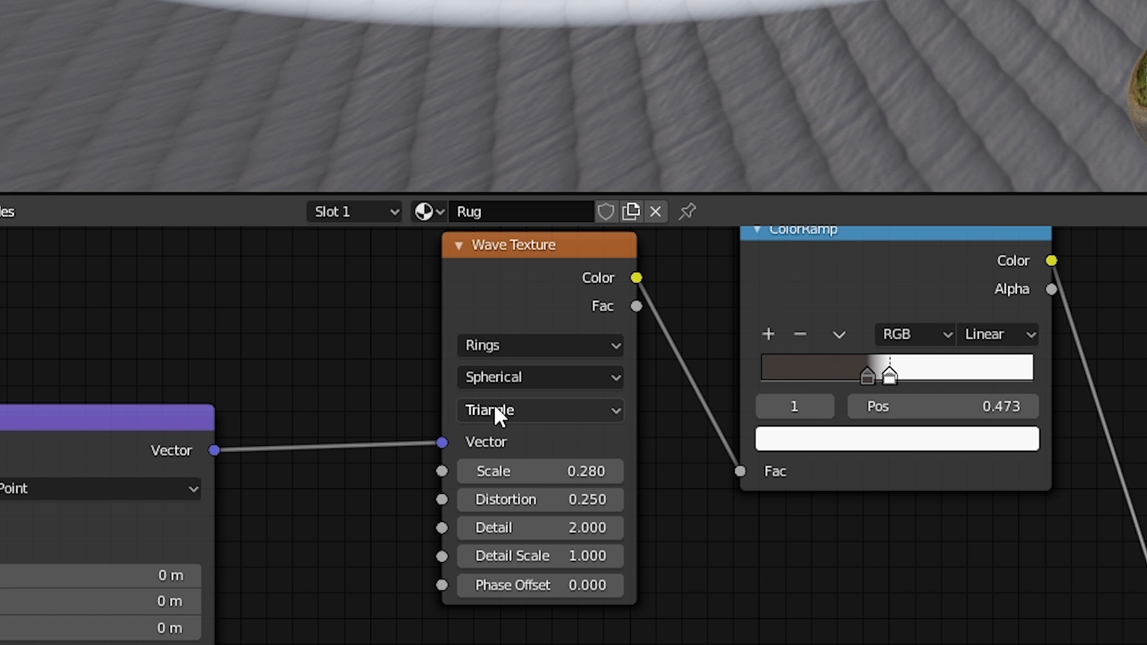
middle_drag(802, 450, 591, 504)
Step: Preview the Wave Texture and ColorRamp outputs on the rug and try shifting the ramp's dark stop
ctrl+shift+click(555, 470)
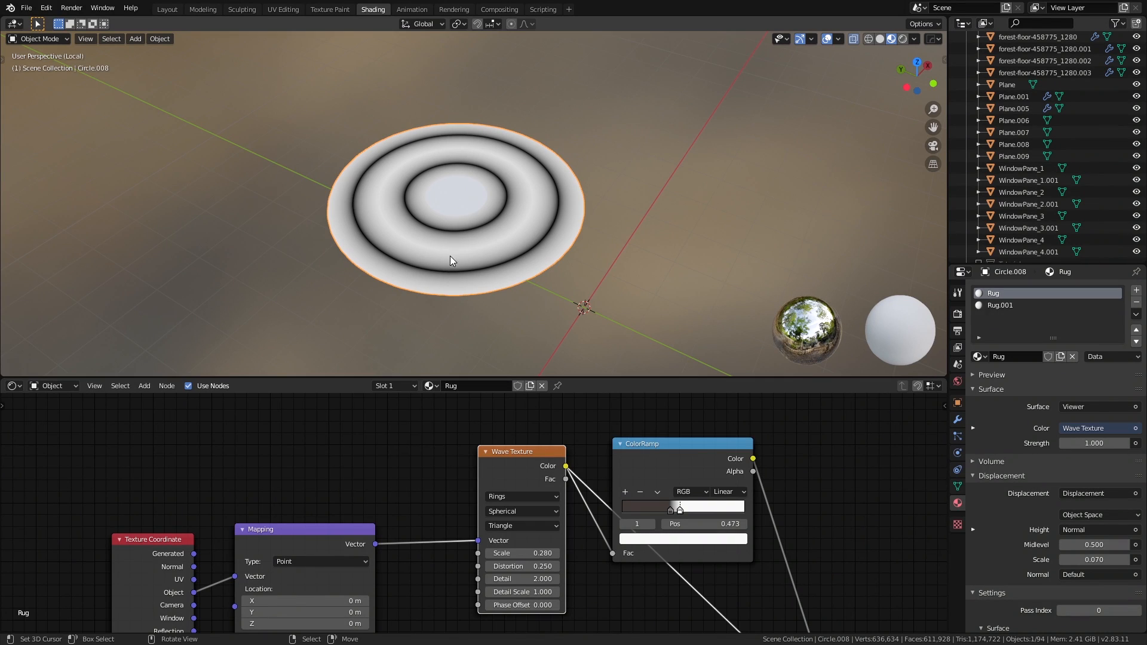
scroll(451, 257, up, 5)
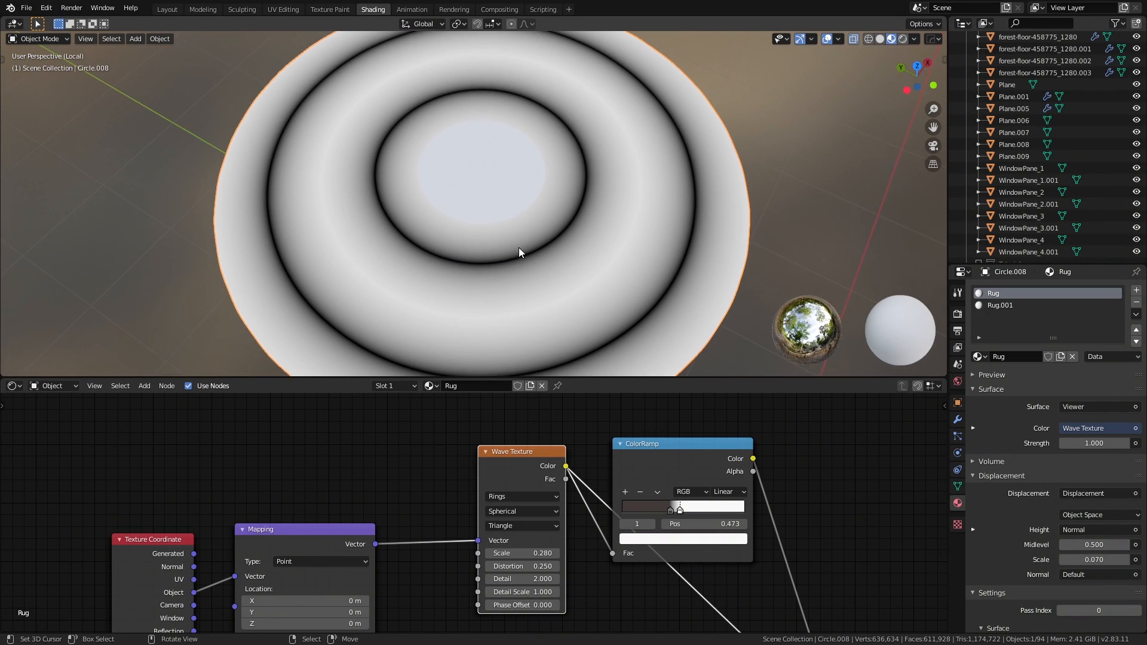
scroll(519, 248, down, 1)
scroll(515, 512, up, 3)
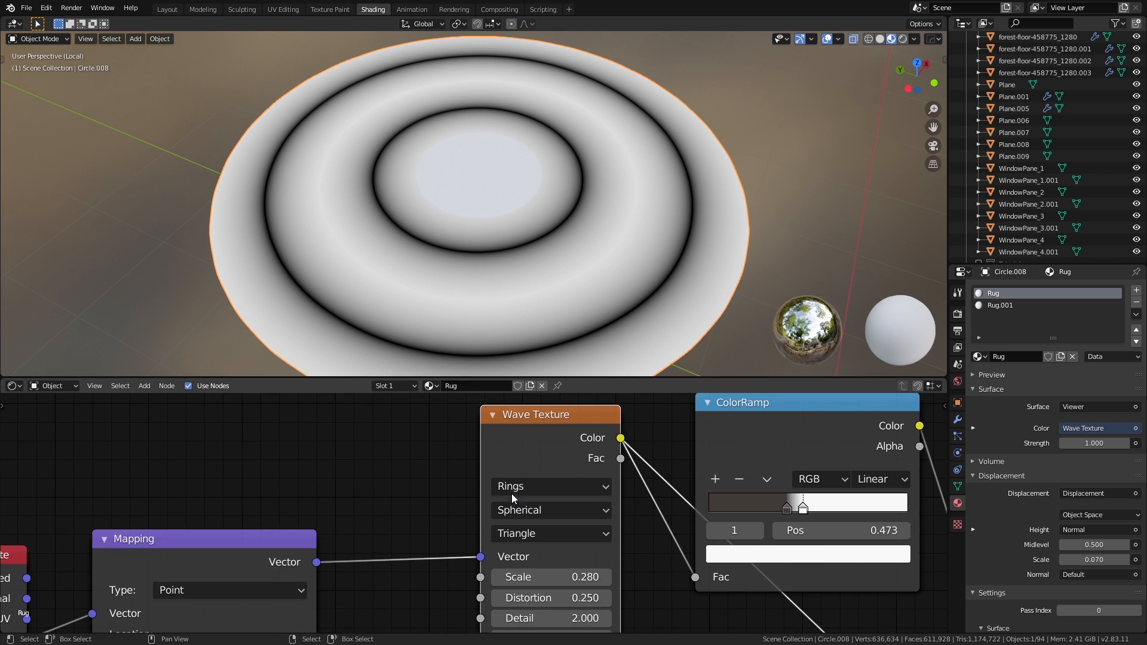
ctrl+shift+click(705, 451)
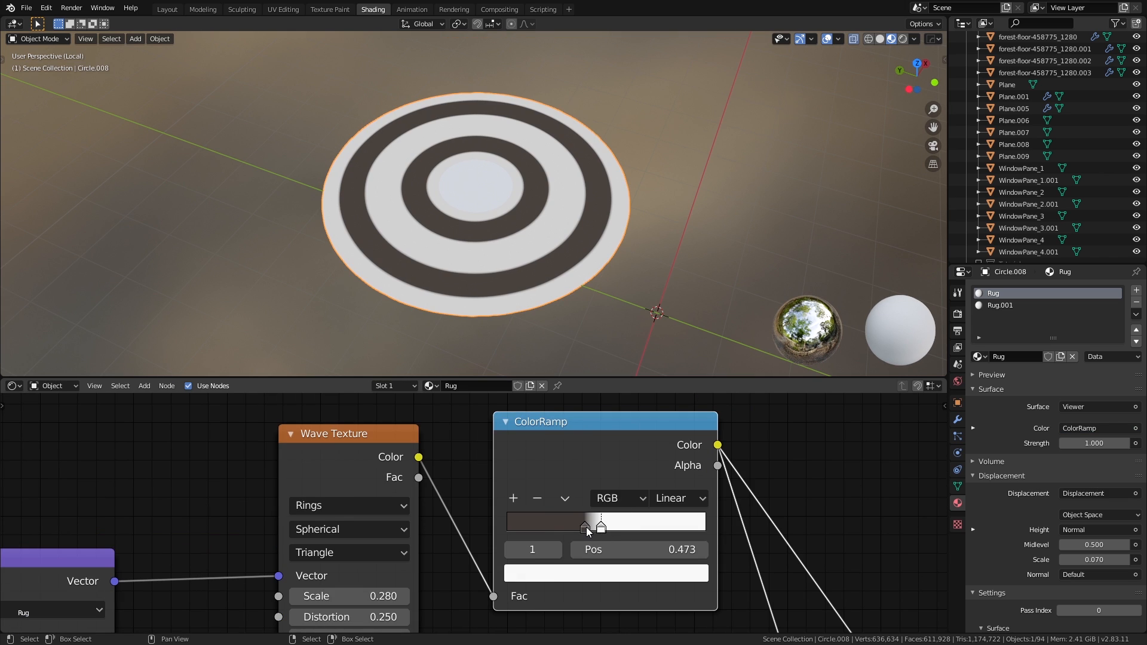
drag(586, 528, 562, 525)
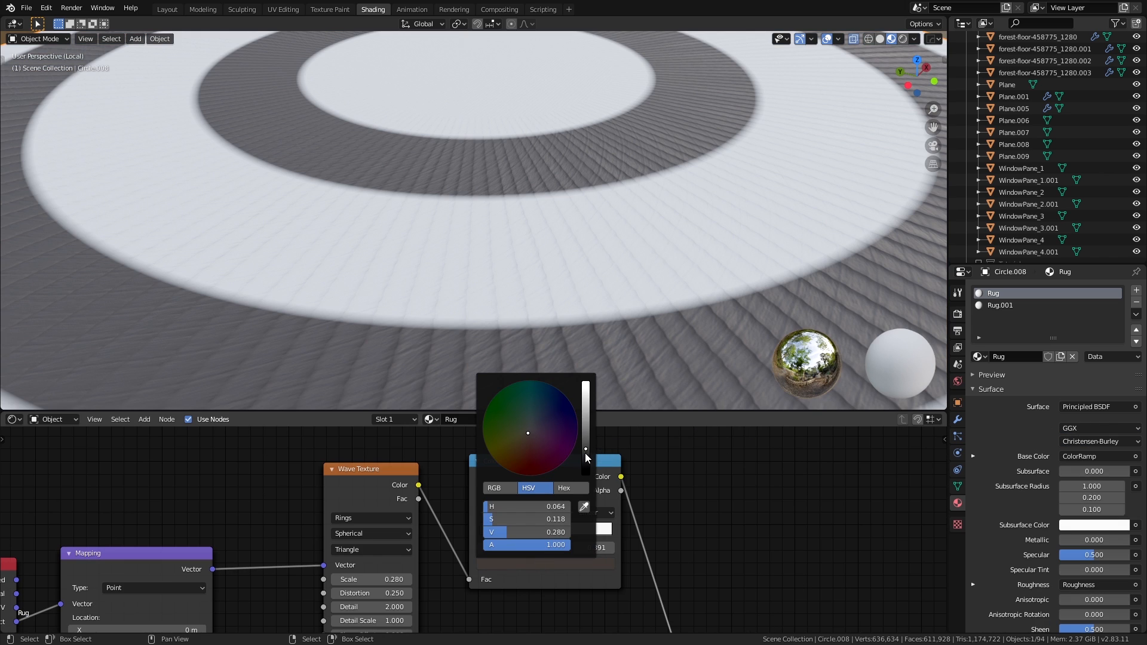
Step: Inspect the colours of the ColorRamp's dark and light stops and review the resulting stripes on the rug
click(542, 537)
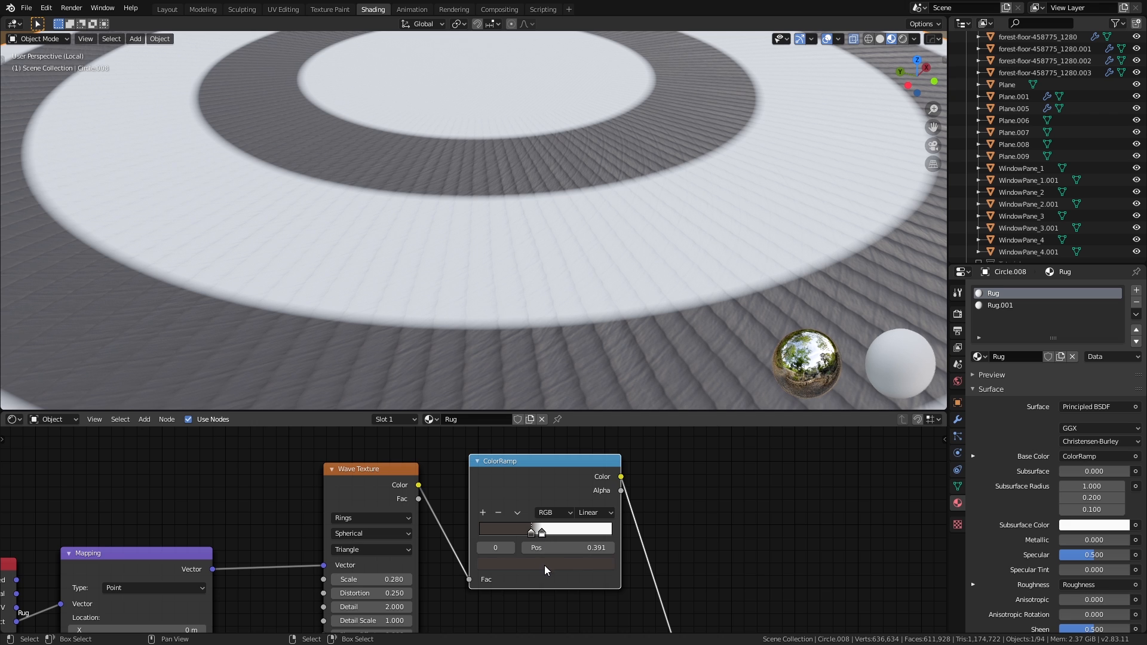
click(542, 532)
click(547, 564)
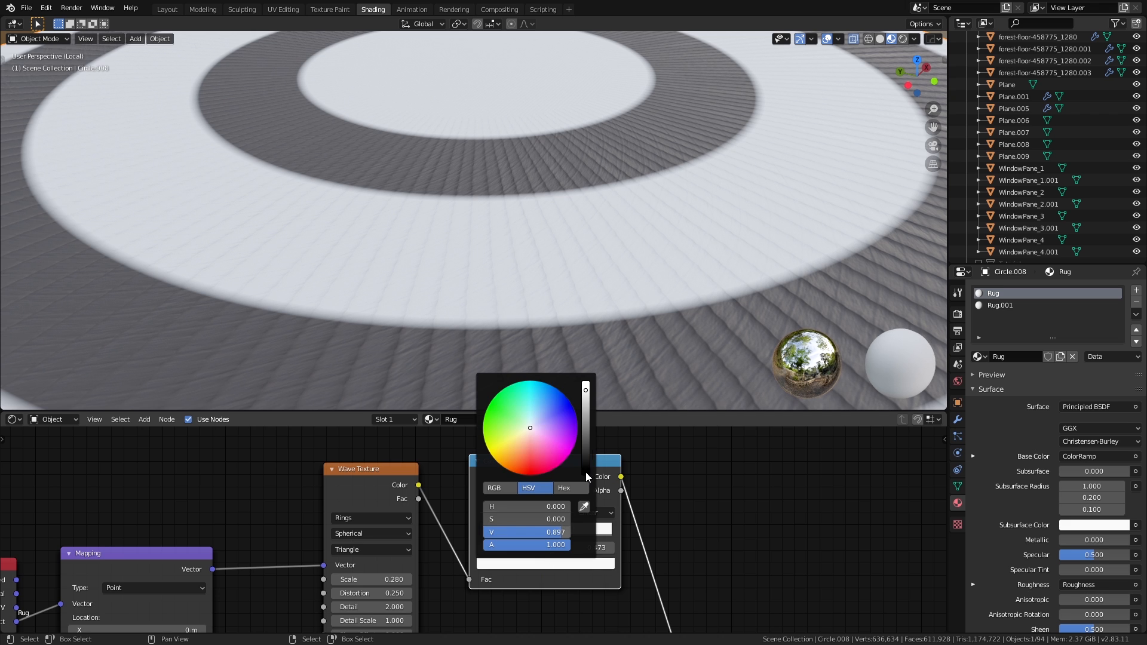
scroll(526, 321, down, 4)
middle_drag(525, 321, 522, 349)
scroll(521, 349, up, 1)
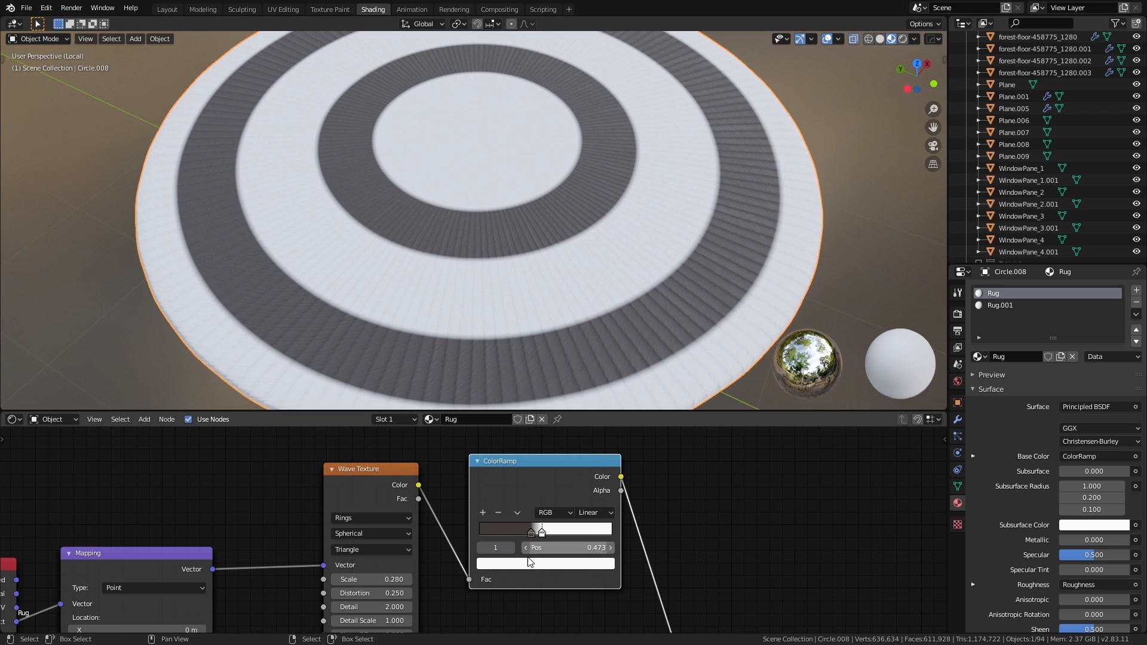
scroll(548, 531, down, 3)
middle_drag(548, 532, 528, 483)
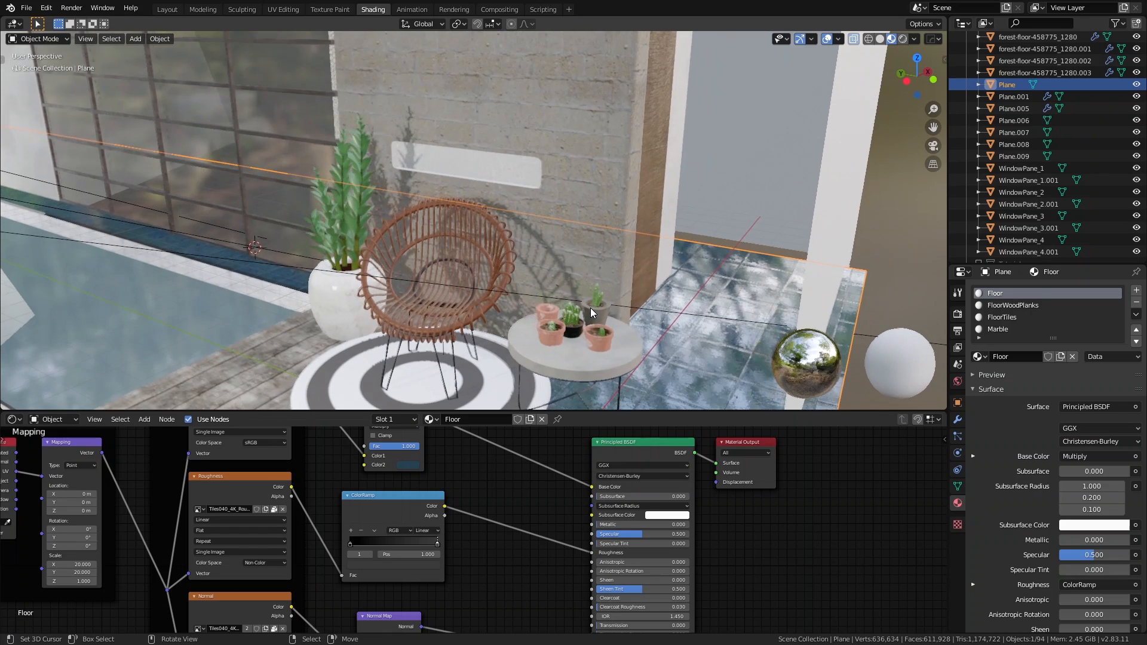
Step: Isolate the floor plane in local view and circle its blue tile area with an annotation
key(KP_Divide)
mouse_move(591, 304)
middle_down()
mouse_move(571, 312)
mouse_move(572, 299)
mouse_move(508, 267)
middle_up()
scroll(573, 300, up, 5)
mouse_move(508, 267)
middle_down()
mouse_move(597, 317)
mouse_move(505, 270)
middle_up()
scroll(597, 317, up, 2)
key(d)
mouse_move(500, 269)
mouse_down()
mouse_move(472, 290)
mouse_move(501, 269)
mouse_up()
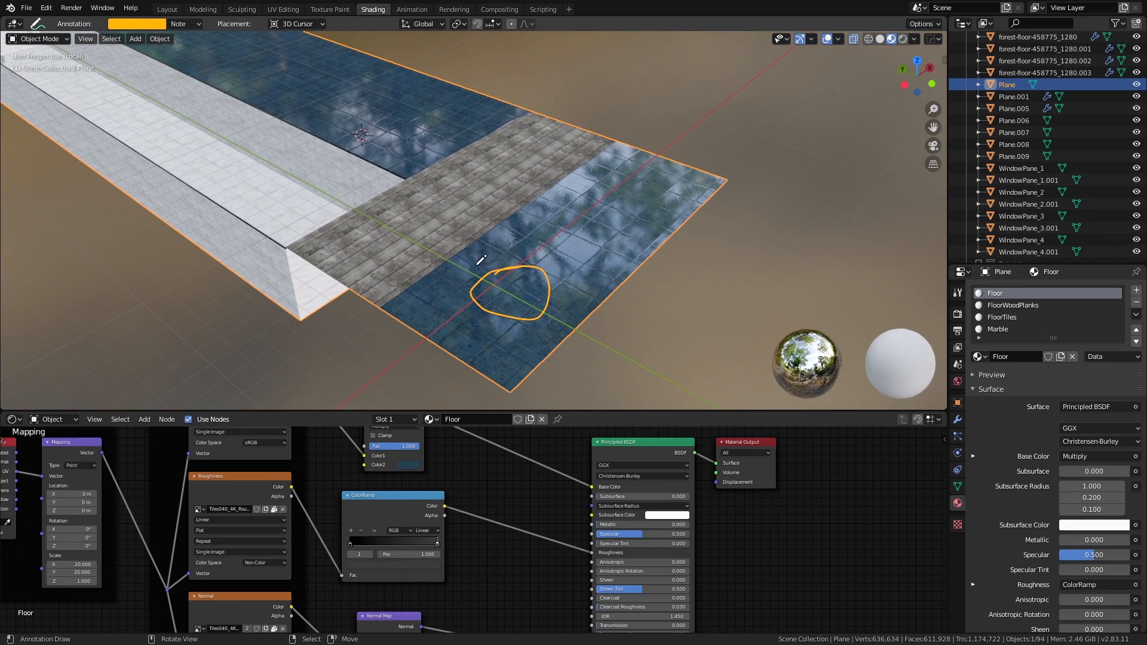
Step: Annotate circles on the floor plane's wood planks and marble areas to point out their separate materials
mouse_move(365, 219)
middle_down()
mouse_move(436, 216)
mouse_move(447, 249)
middle_up()
scroll(430, 219, up, 2)
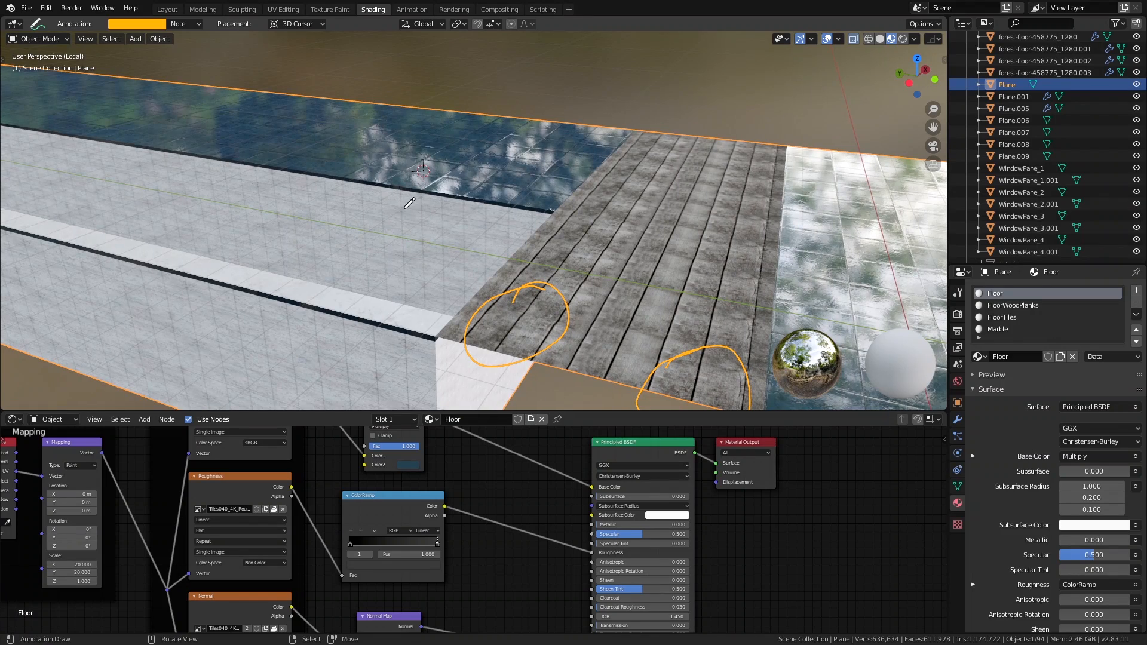
mouse_move(538, 277)
mouse_down()
mouse_move(556, 256)
mouse_move(438, 245)
mouse_move(460, 294)
mouse_move(480, 286)
mouse_up()
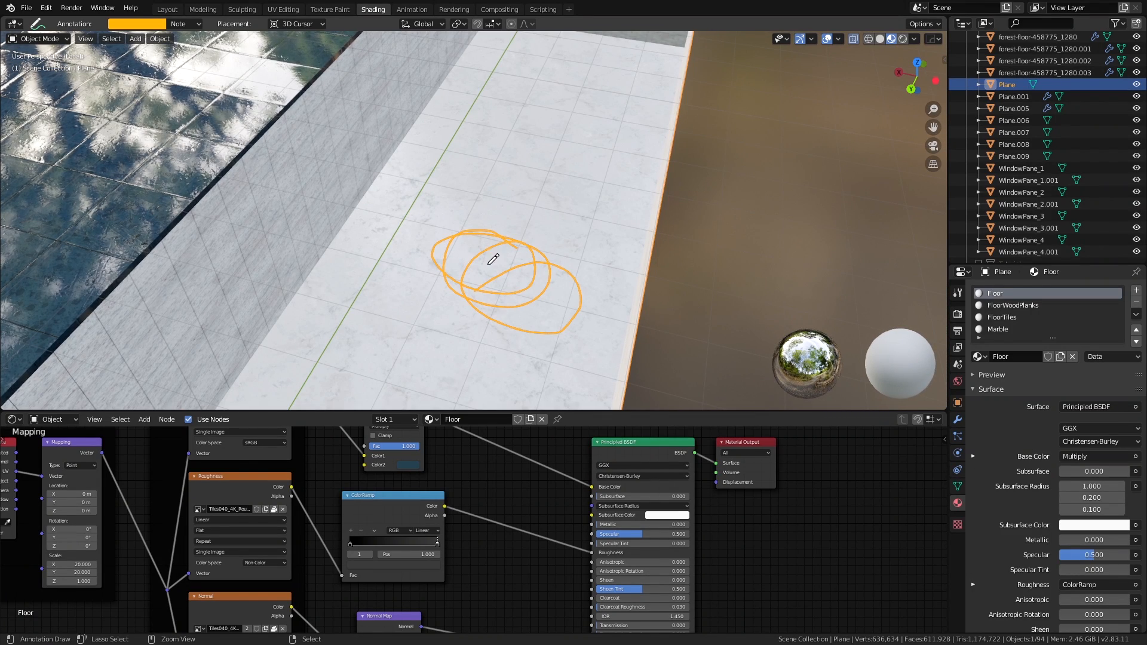
drag(592, 208, 406, 342)
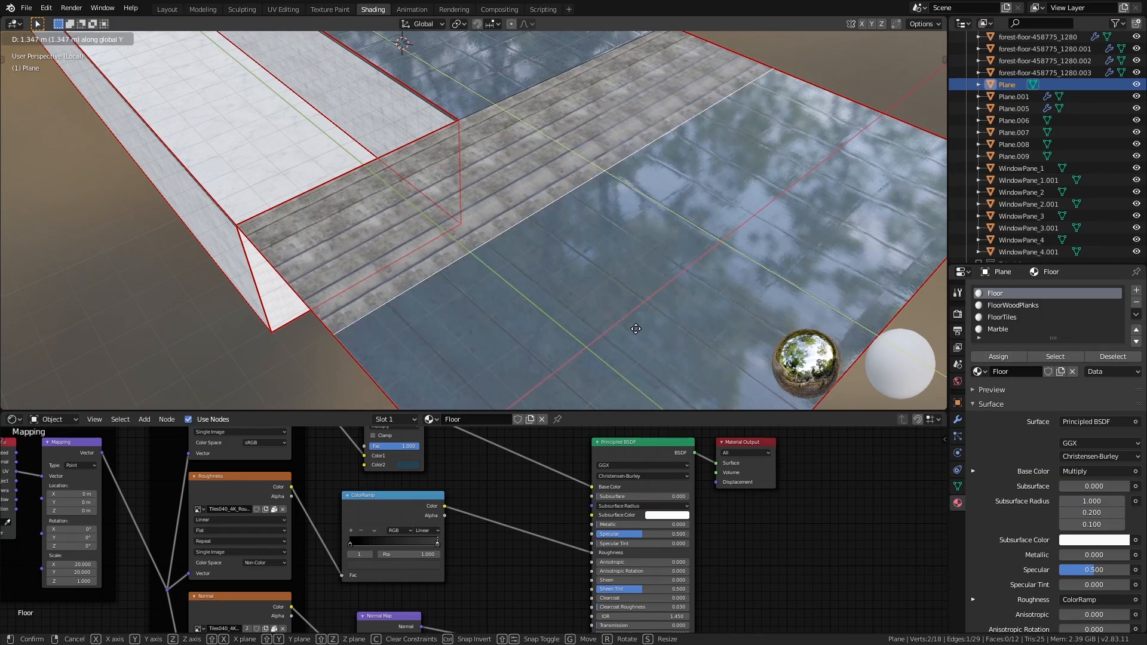
Step: Cut a new edge across the floor plane at the pool corner with the Knife and slide it by a factor of about 0.178
click(622, 329)
key(g)
key(g)
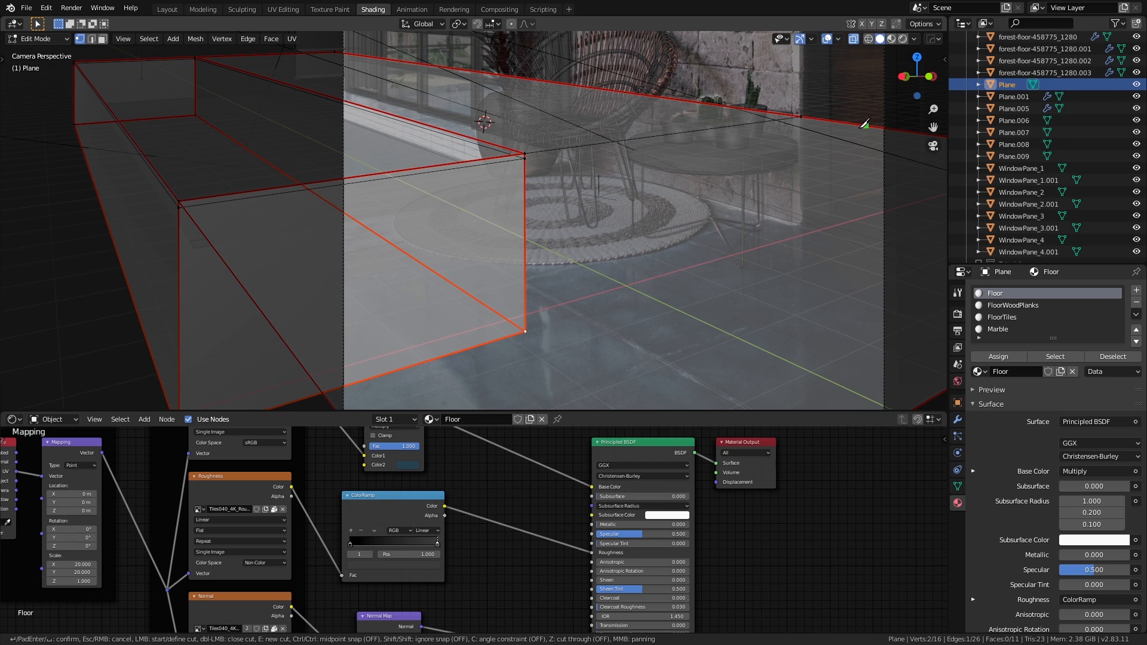
click(866, 124)
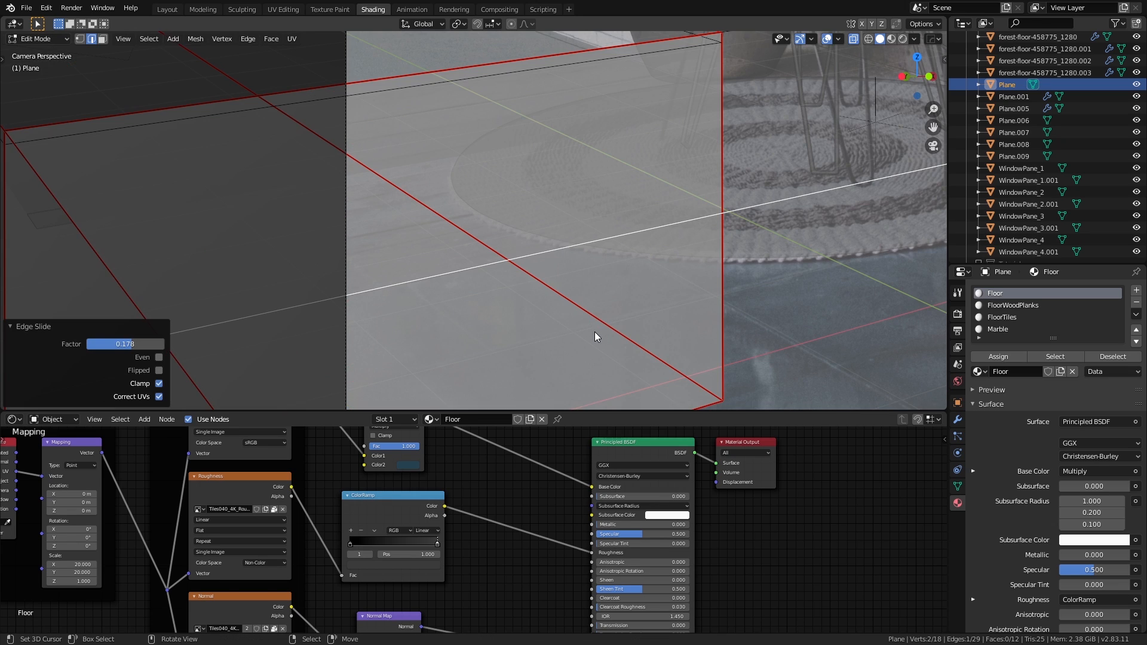
middle_drag(594, 332, 606, 334)
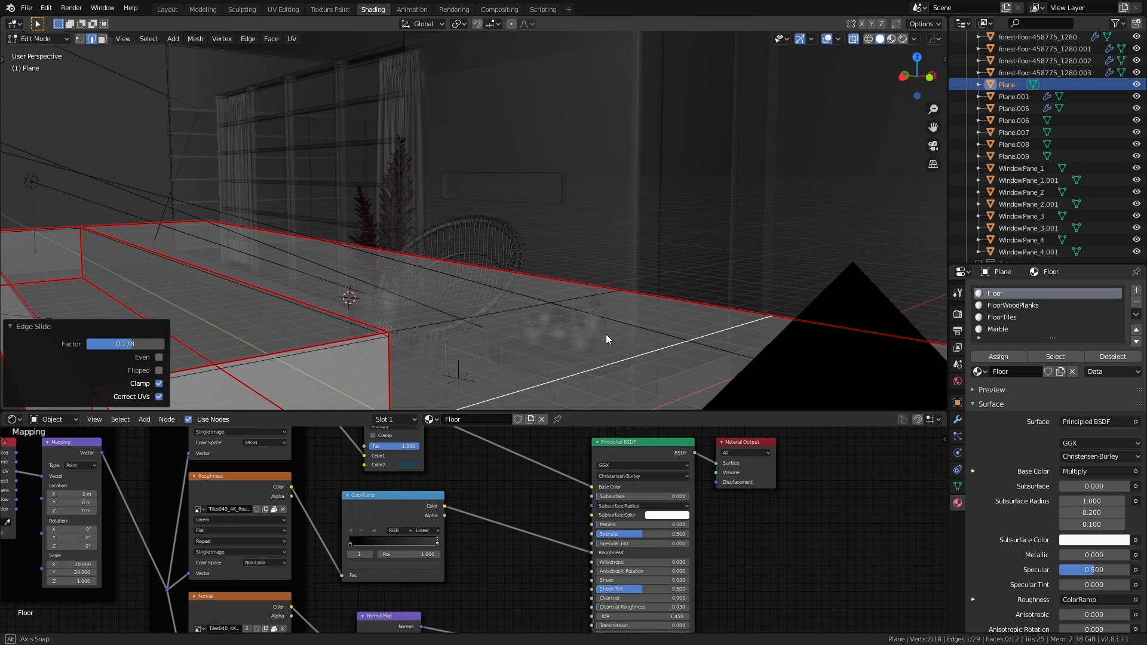
Step: Assign the FloorWoodPlanks material to the floor strip beside the new edge and show the scene in material preview
click(1022, 304)
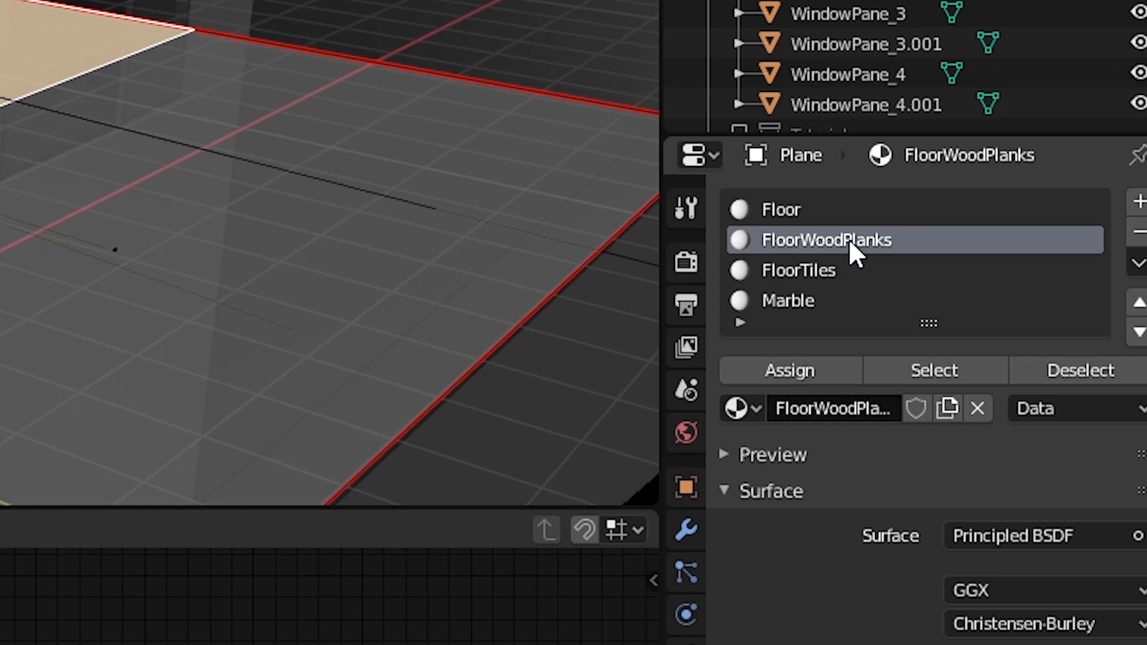
click(795, 369)
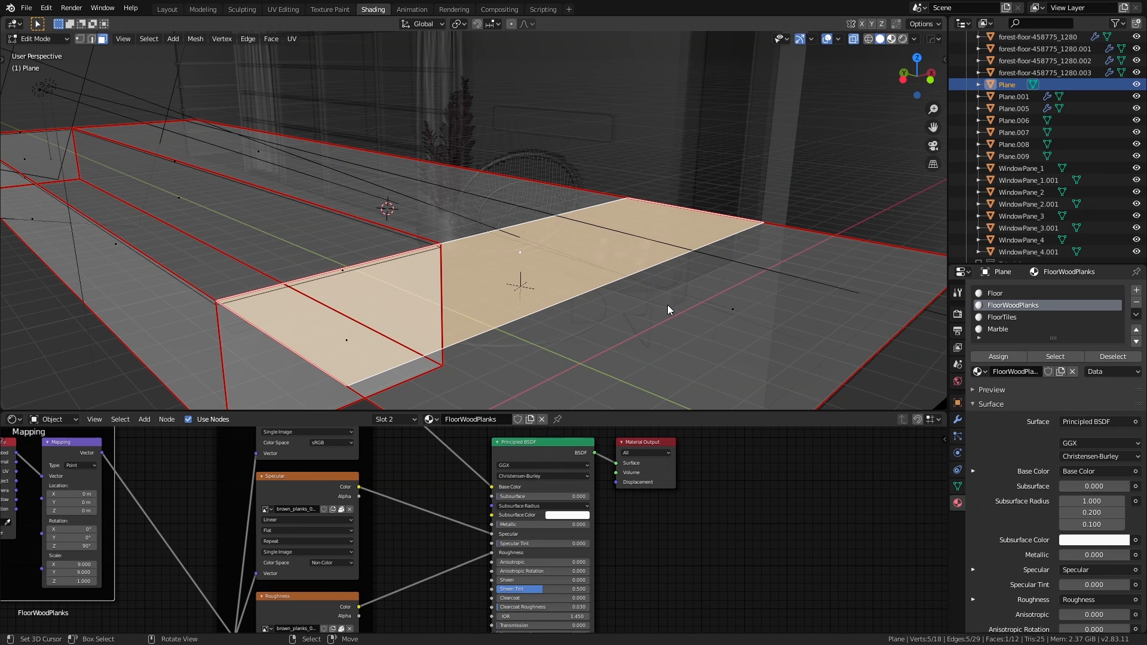
key(z)
mouse_move(633, 317)
middle_down()
mouse_move(644, 328)
mouse_move(636, 313)
middle_up()
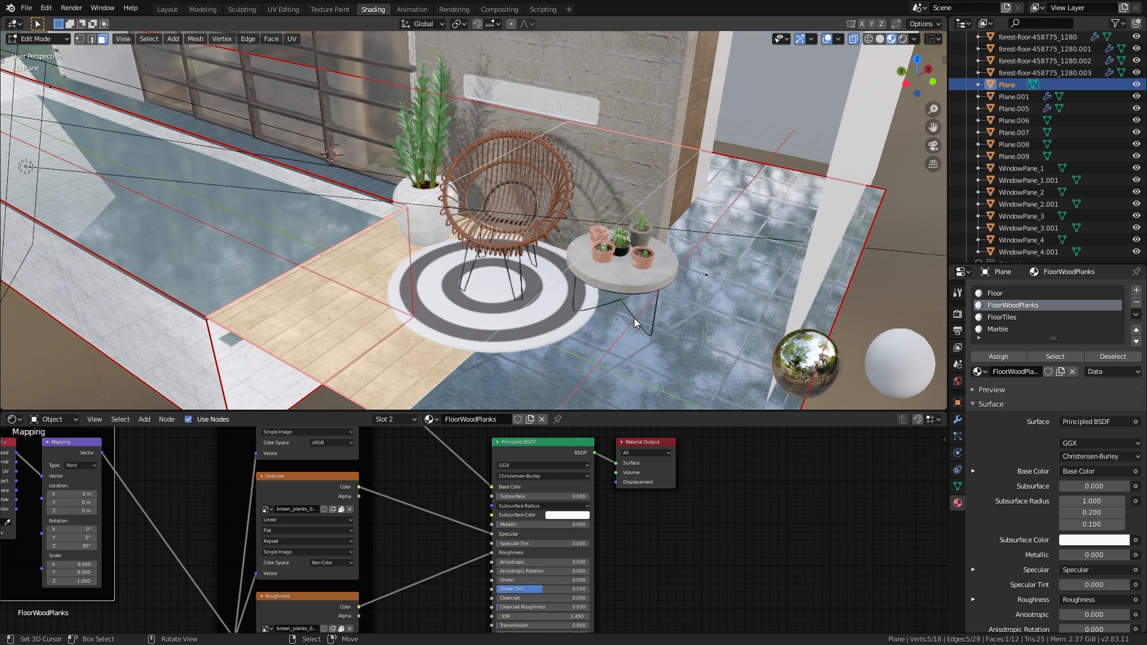
Step: Isolate the floor plane and preview the Multiply node's output to examine how Color2 tints the tile texture
middle_drag(636, 326, 602, 345)
key(KP_Divide)
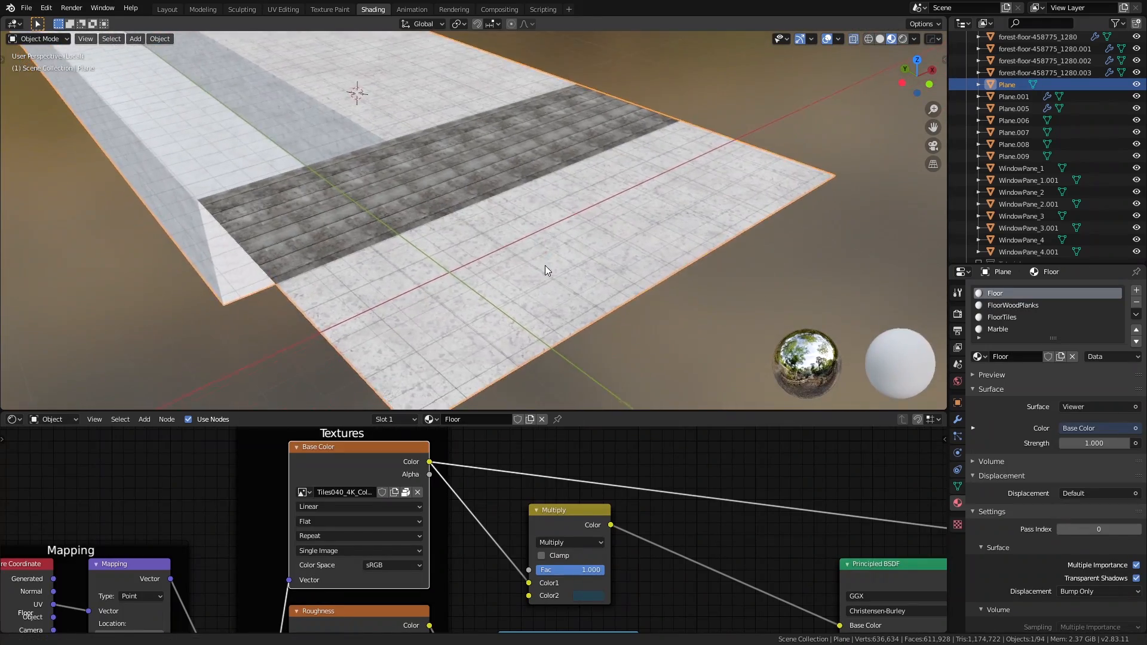
scroll(545, 265, up, 5)
ctrl+shift+click(598, 526)
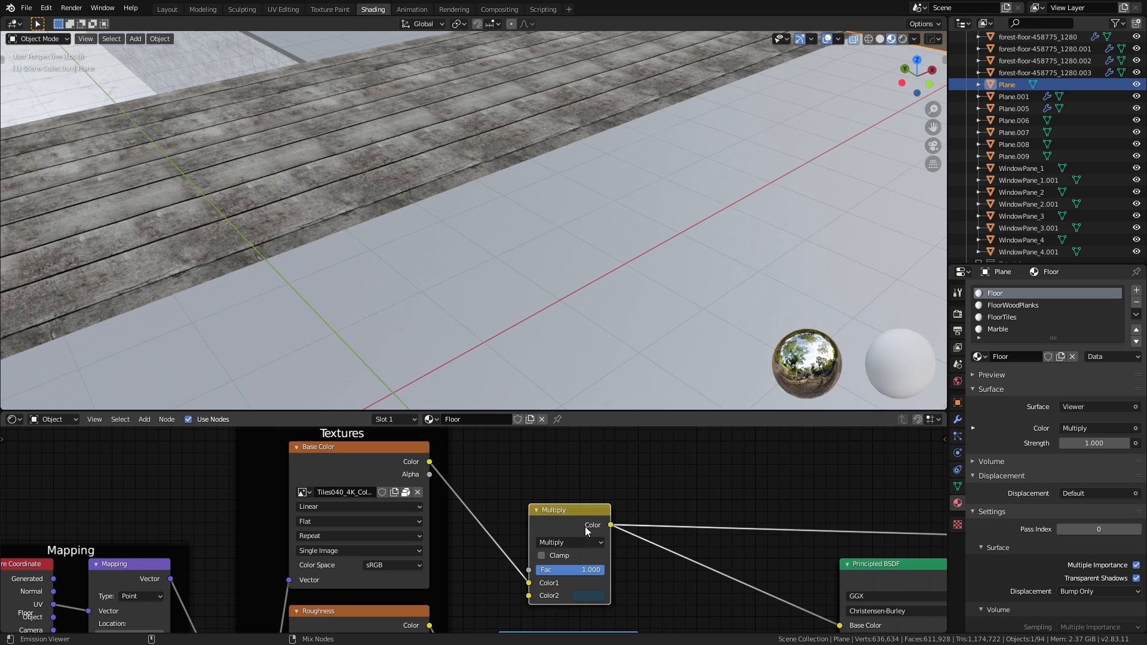
drag(580, 510, 568, 502)
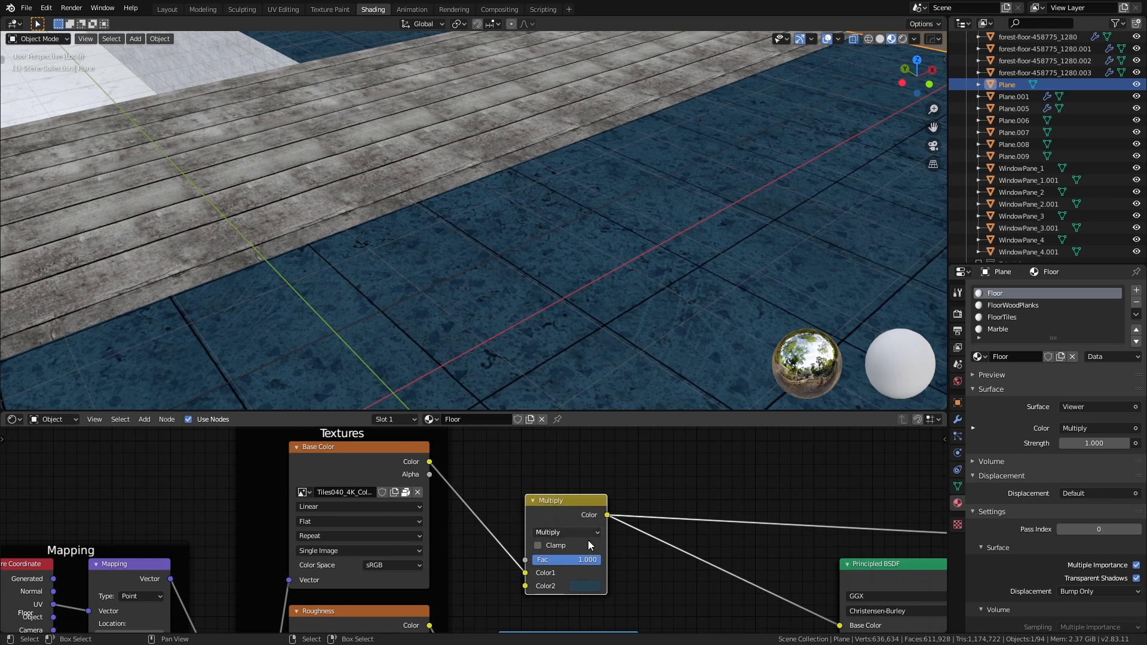
scroll(538, 555, up, 3)
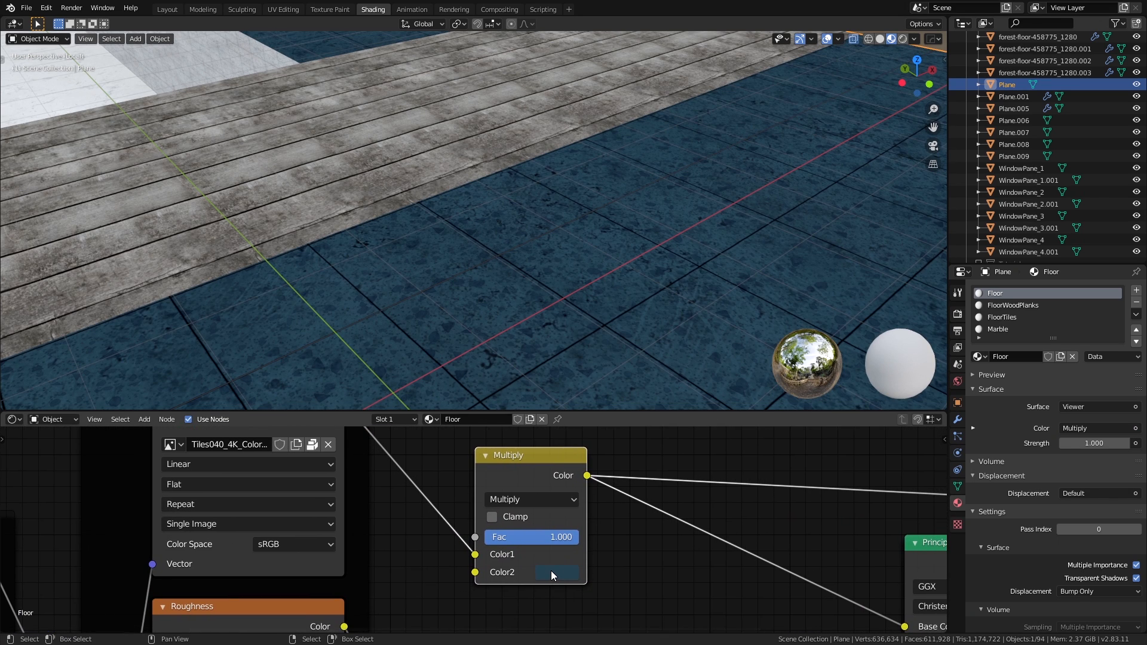
scroll(554, 569, down, 3)
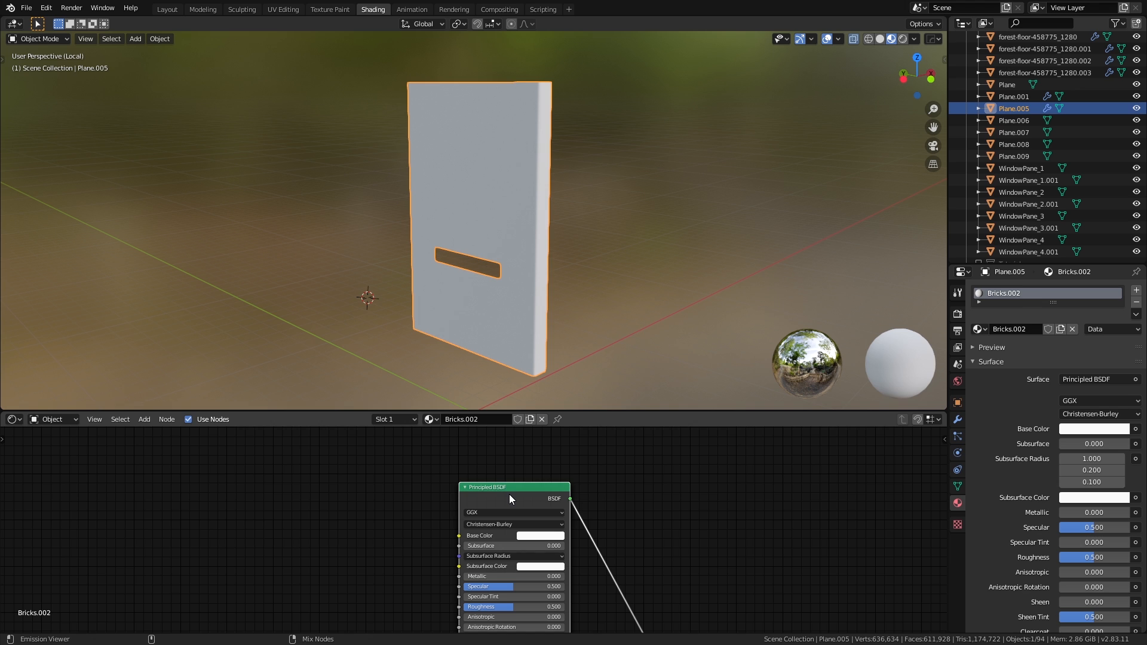
Step: Load all five Bricks024_4K textures into the wall's Bricks.002 material with the Principled Texture Setup
key(ctrl+shift+t)
key(a)
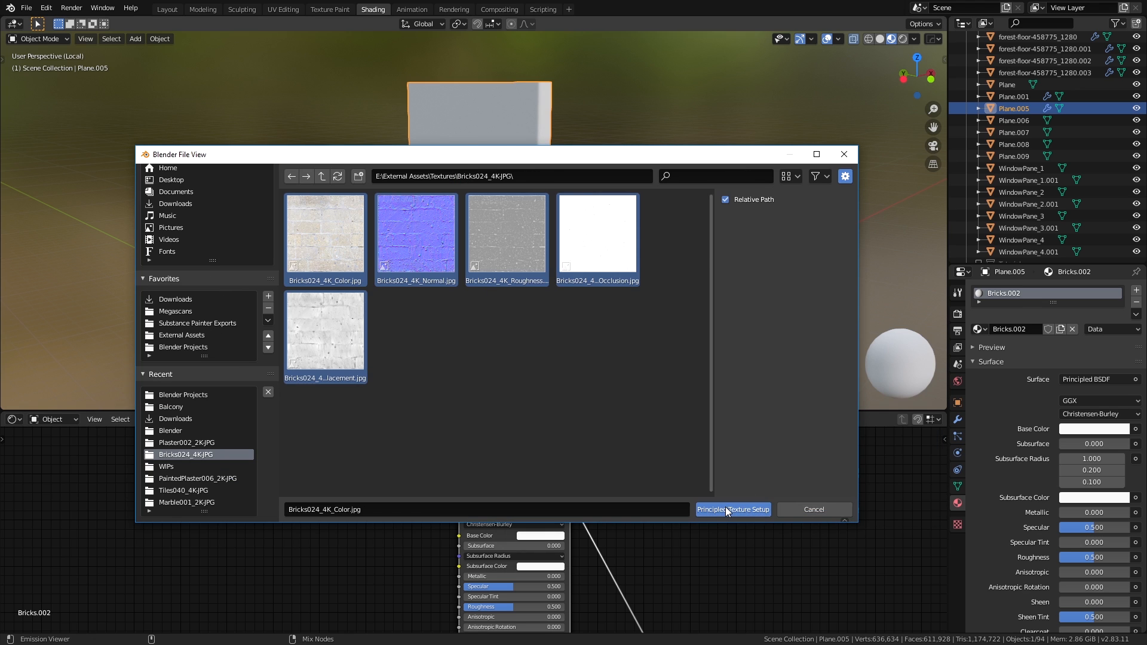
click(726, 506)
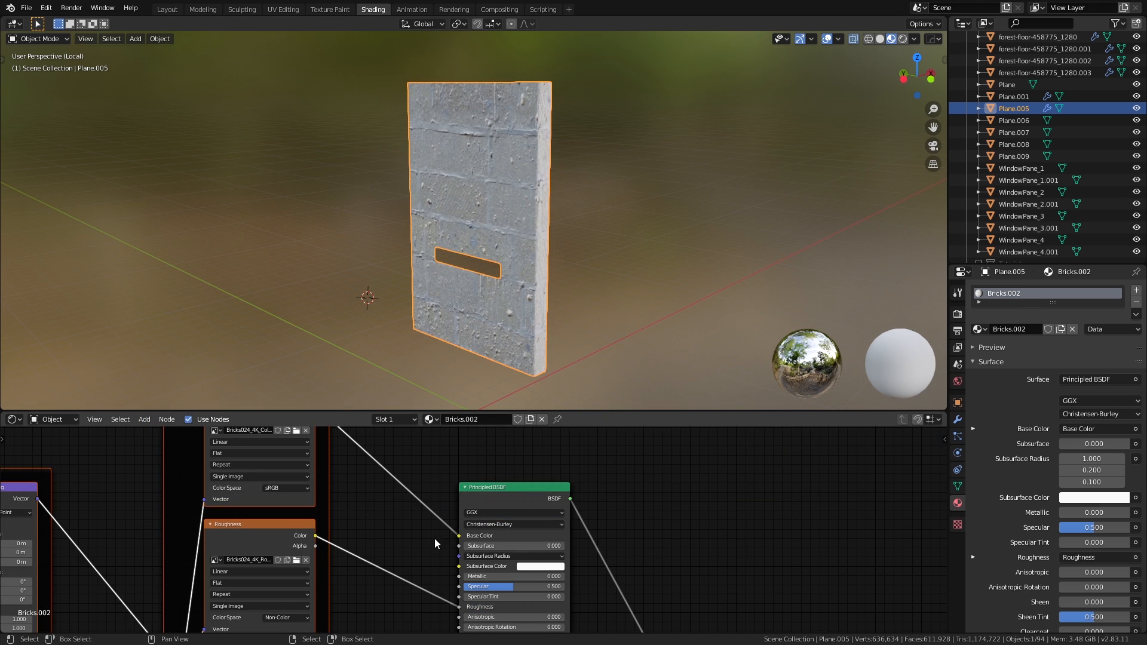
Step: Move the Principled BSDF node of the Bricks.002 material up so it clears the Displacement node
scroll(405, 556, down, 5)
middle_drag(421, 550, 425, 550)
scroll(454, 537, down, 4)
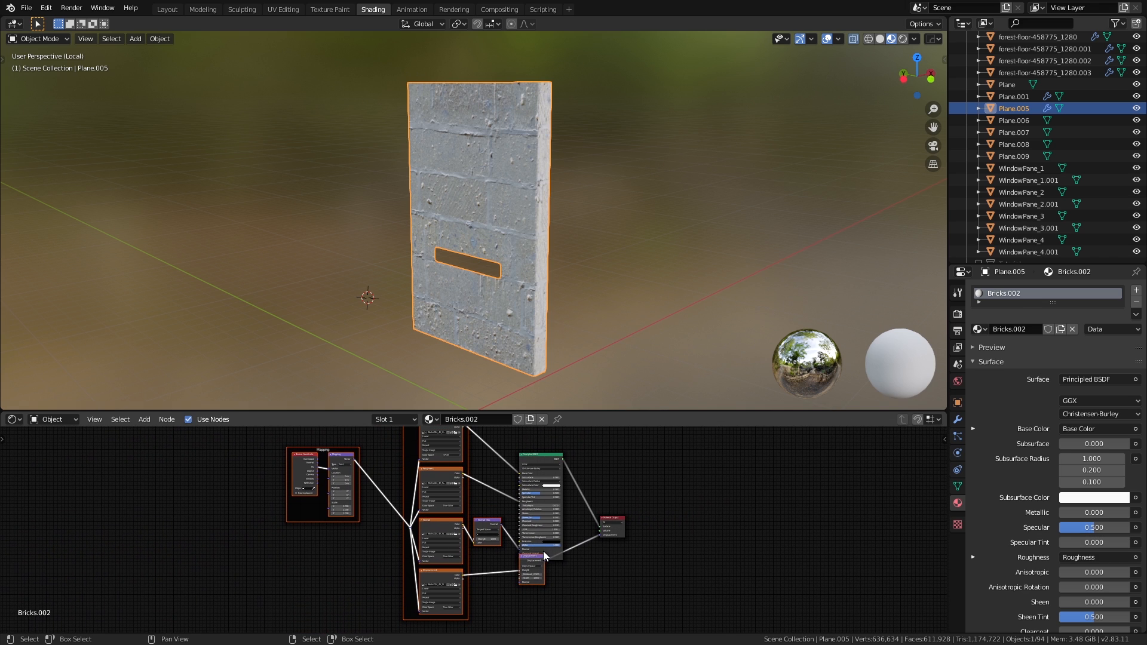
click(564, 576)
drag(528, 556, 530, 534)
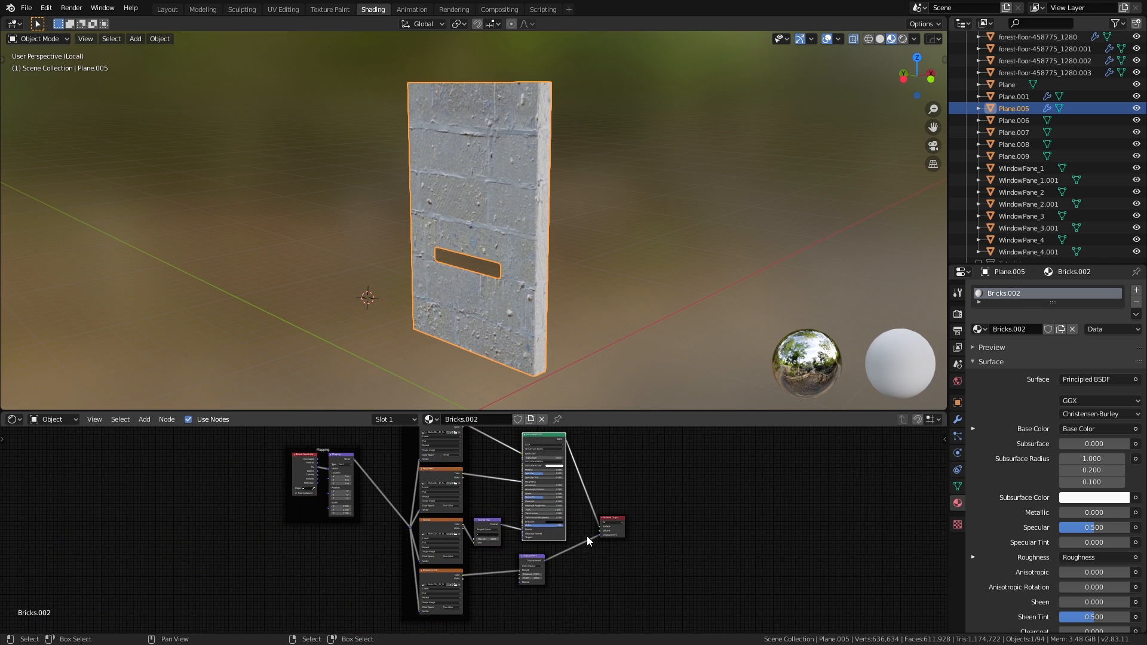
scroll(529, 533, up, 3)
middle_drag(529, 532, 559, 555)
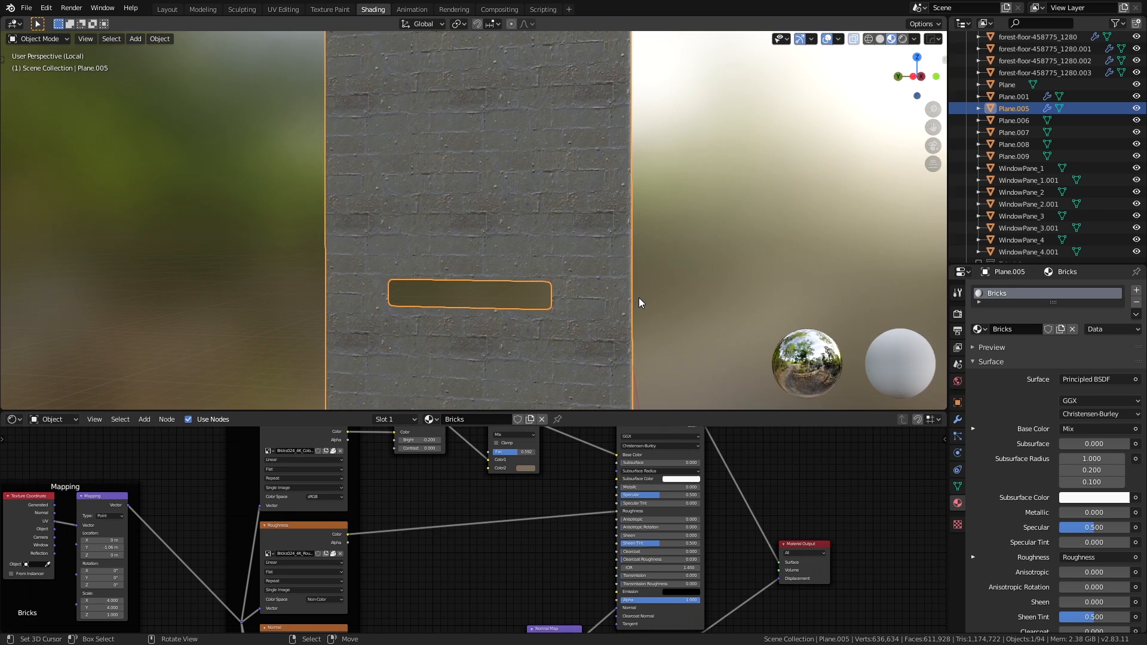
Step: Examine the Bricks material's Bright/Contrast and Mix nodes and preview its Base Color texture on the wall
middle_drag(639, 297, 583, 320)
middle_drag(451, 515, 479, 569)
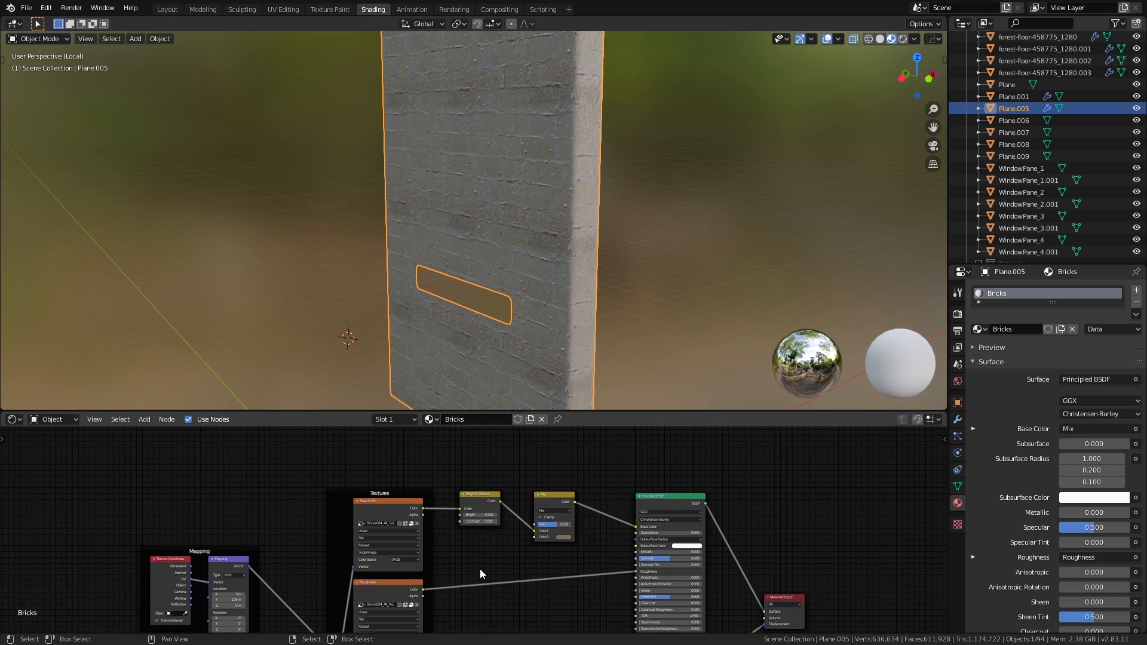
scroll(478, 572, up, 4)
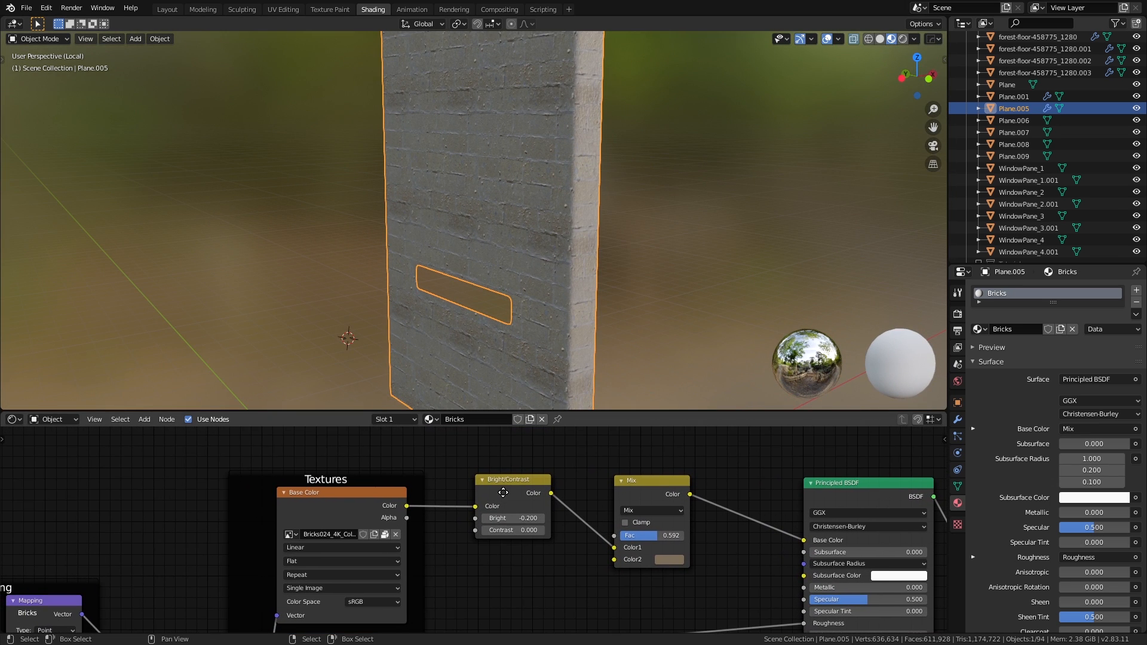
drag(510, 500, 505, 503)
drag(661, 492, 657, 494)
ctrl+shift+click(400, 505)
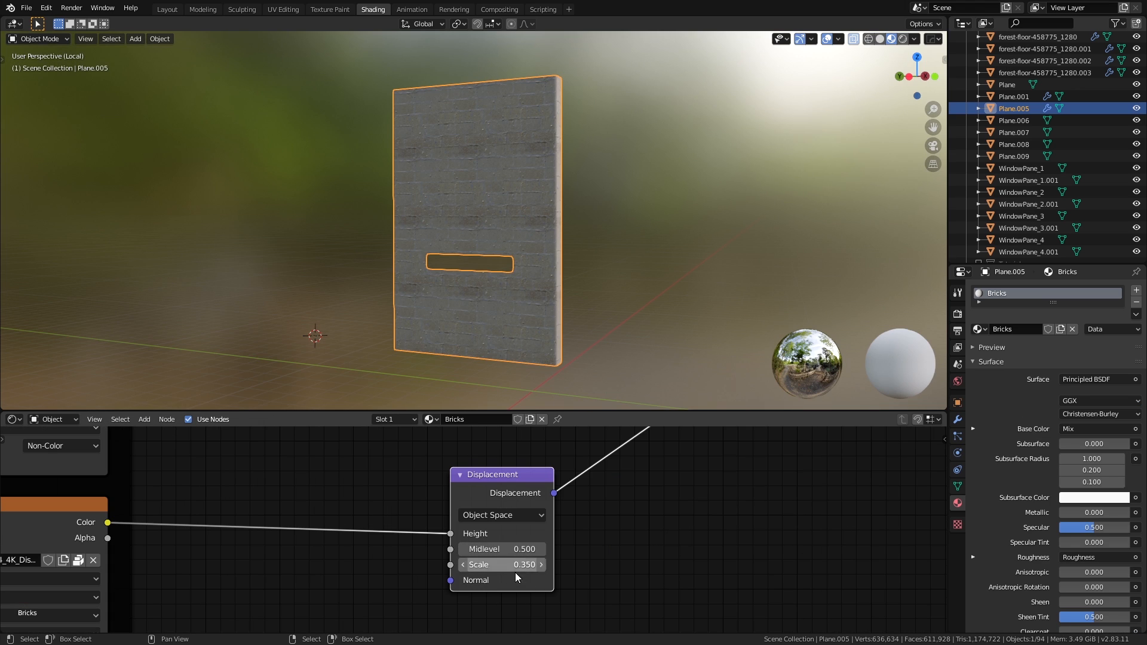
Step: Inspect the brick wall's mesh density in wireframe from close up and return to material preview
mouse_move(515, 321)
middle_down()
mouse_move(503, 286)
mouse_move(579, 312)
middle_up()
scroll(504, 282, up, 3)
scroll(518, 316, down, 3)
key(shift+z)
scroll(432, 296, up, 4)
mouse_move(439, 296)
middle_down()
mouse_move(497, 297)
mouse_move(478, 325)
middle_up()
scroll(519, 308, up, 4)
key(alt+a)
scroll(507, 310, down, 5)
scroll(478, 325, down, 2)
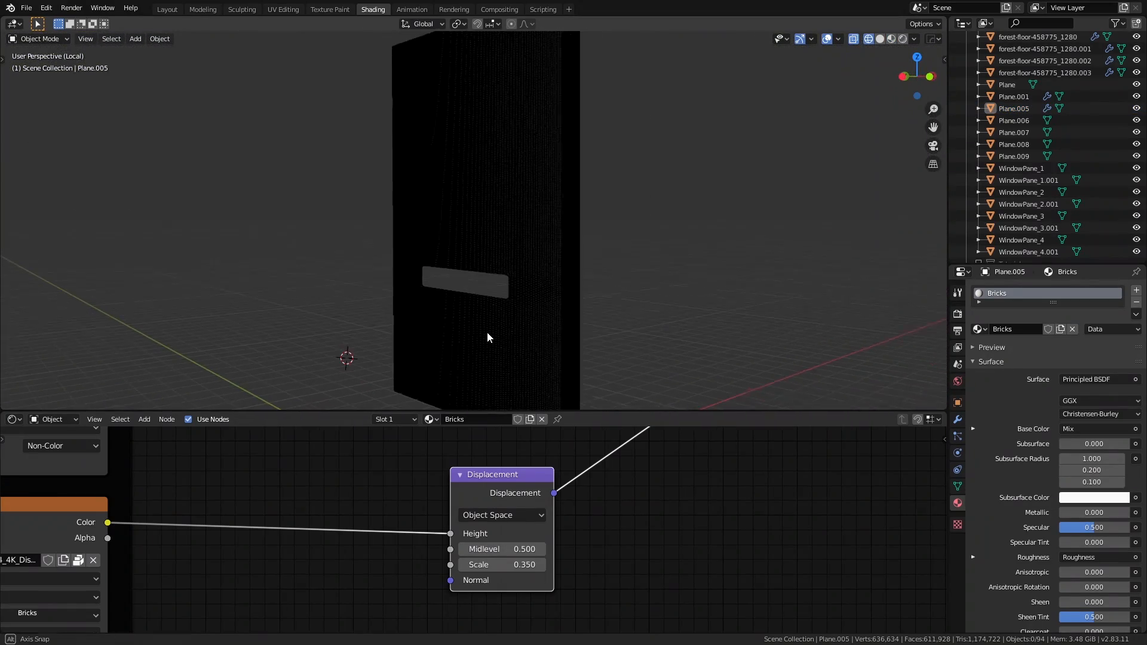
key(z)
click(717, 333)
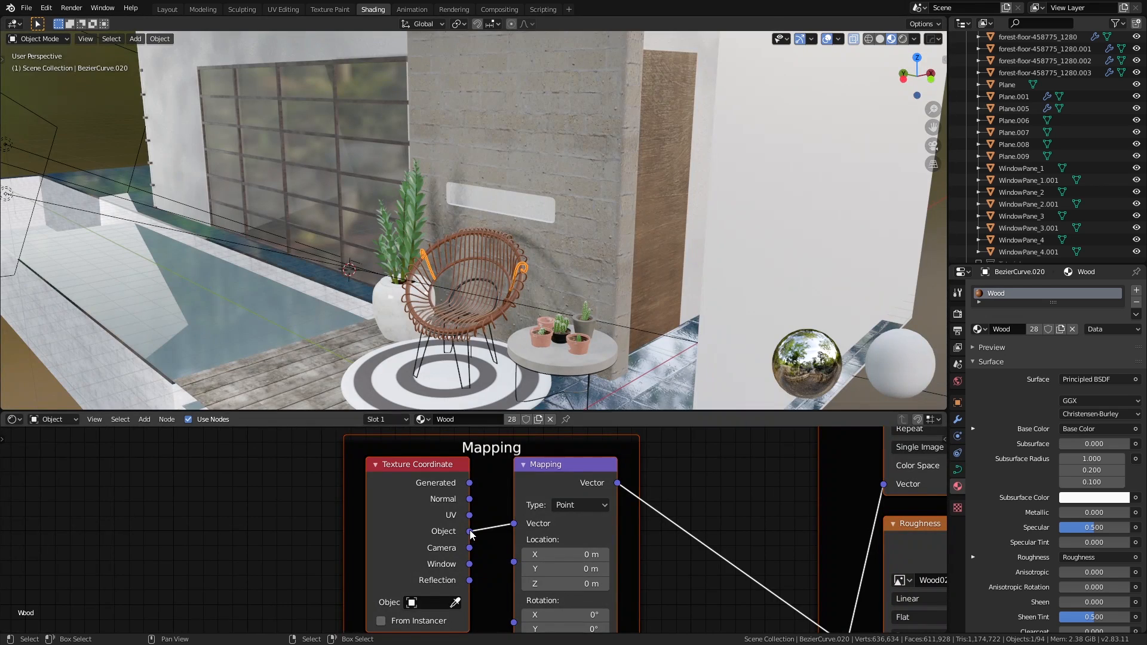
Step: Compare the texture-coordinate links into the Mapping nodes: Object in the chair's Wood material and UV in the wall's Bricks material
drag(469, 531, 489, 530)
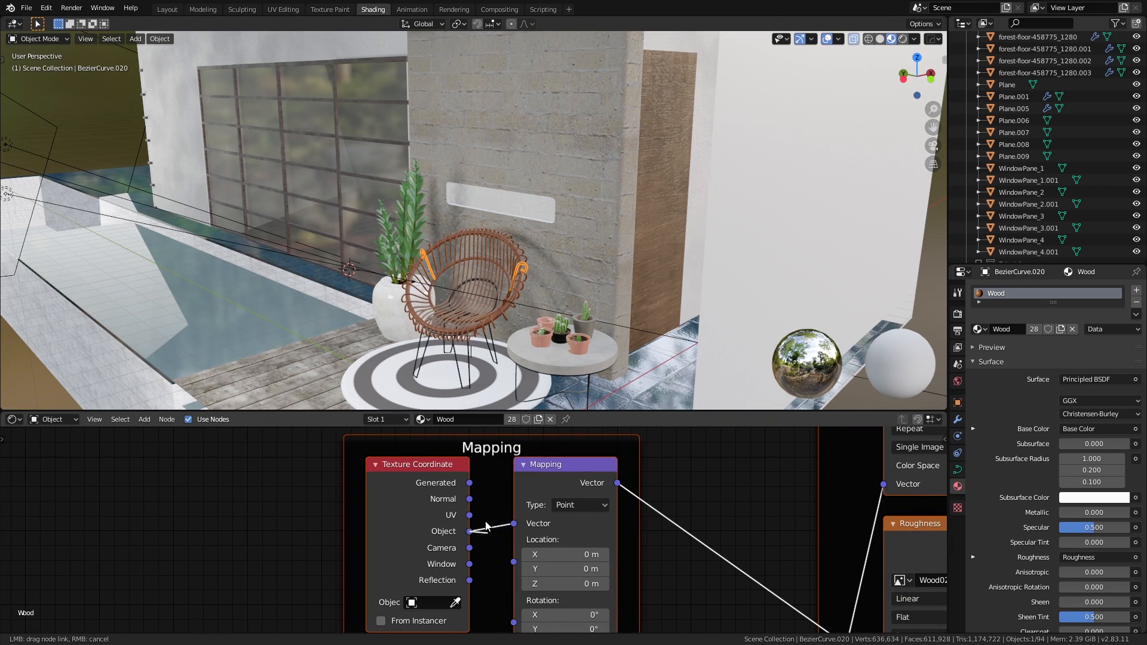
drag(500, 531, 507, 525)
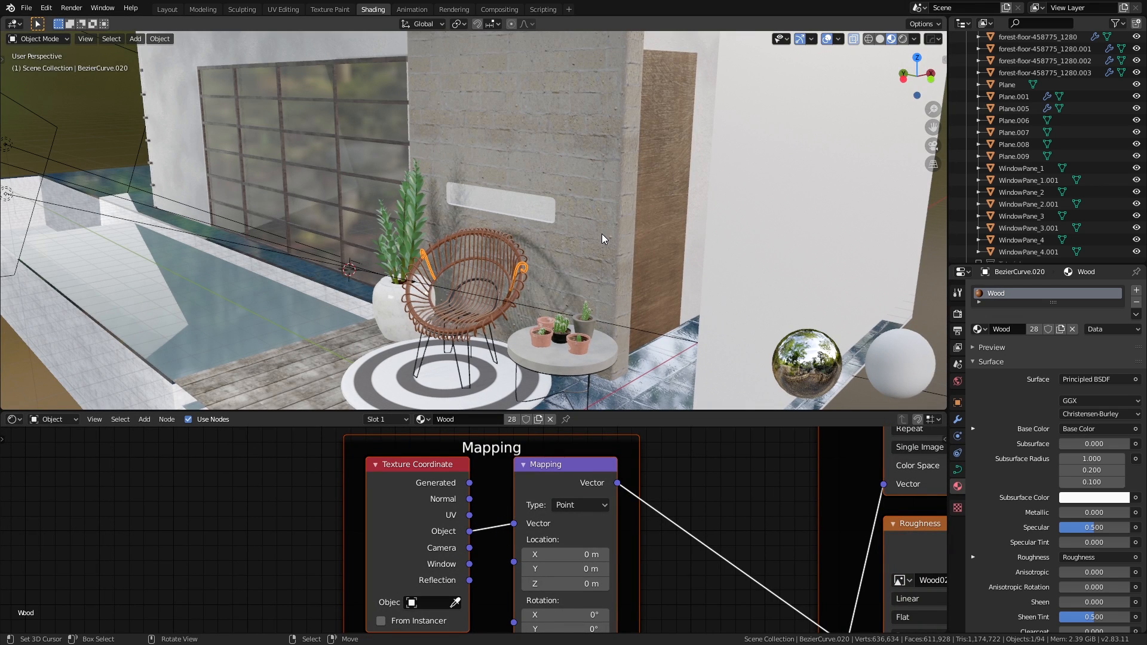
right_click(601, 234)
key(KP_Divide)
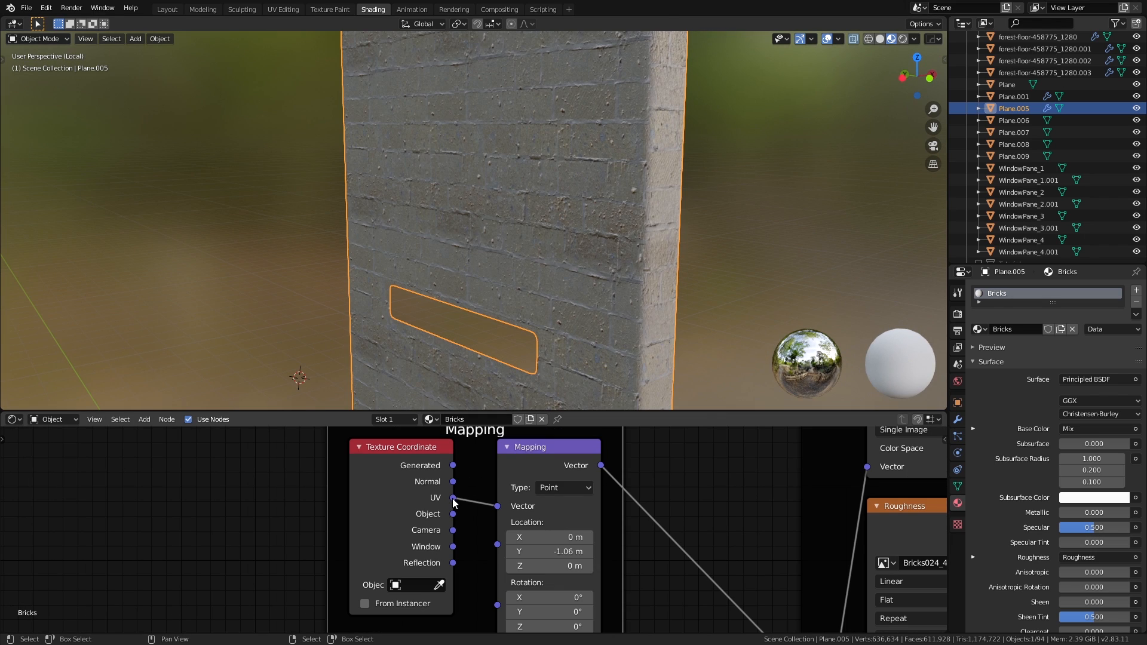
drag(453, 498, 475, 506)
scroll(544, 344, down, 3)
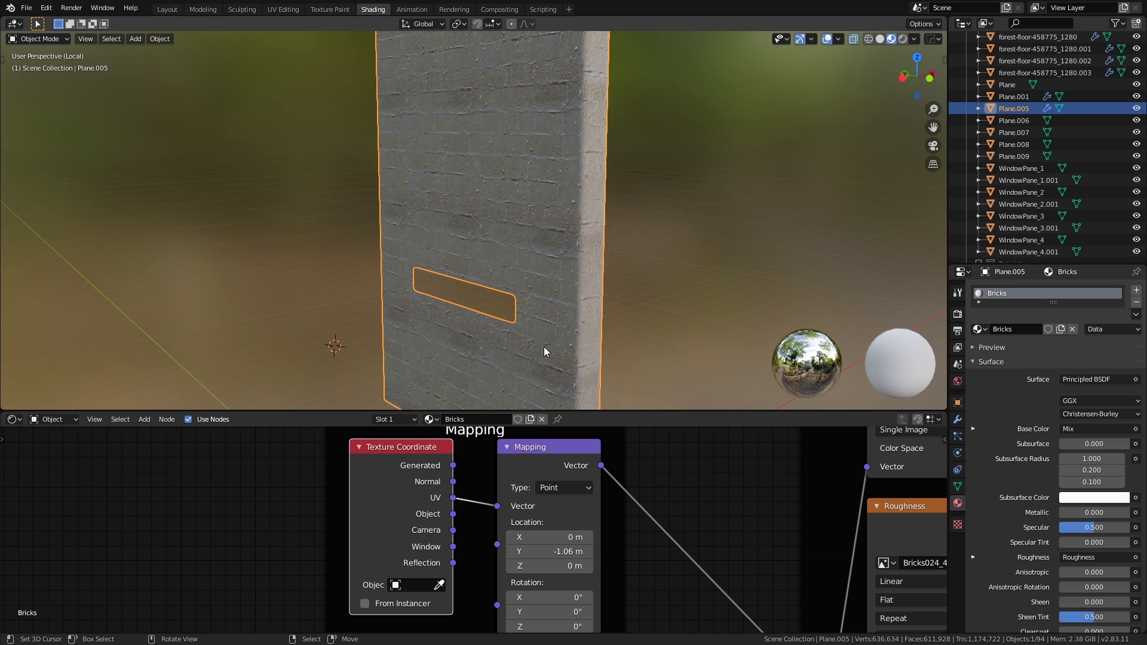
middle_drag(559, 330, 562, 334)
key(KP_Divide)
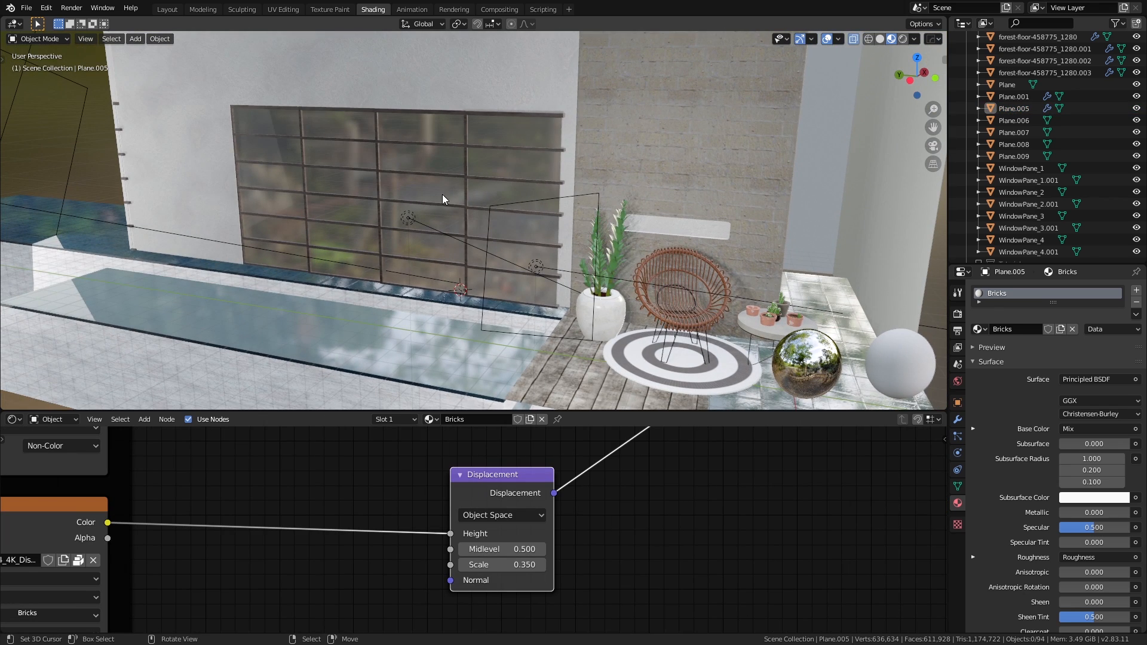
Step: Isolate the window panes and bring the Window material's Principled BSDF node into view
click(490, 205)
key(KP_Divide)
click(588, 242)
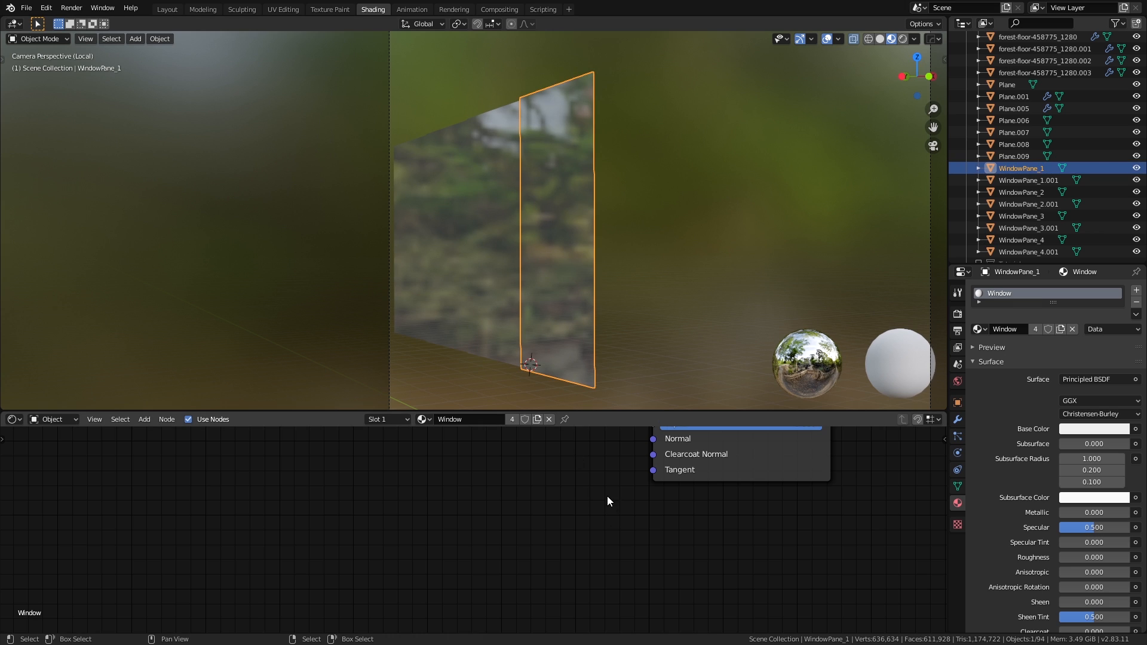
middle_drag(607, 496, 437, 601)
scroll(487, 535, down, 6)
middle_drag(540, 486, 554, 589)
scroll(558, 514, up, 3)
middle_drag(558, 514, 544, 622)
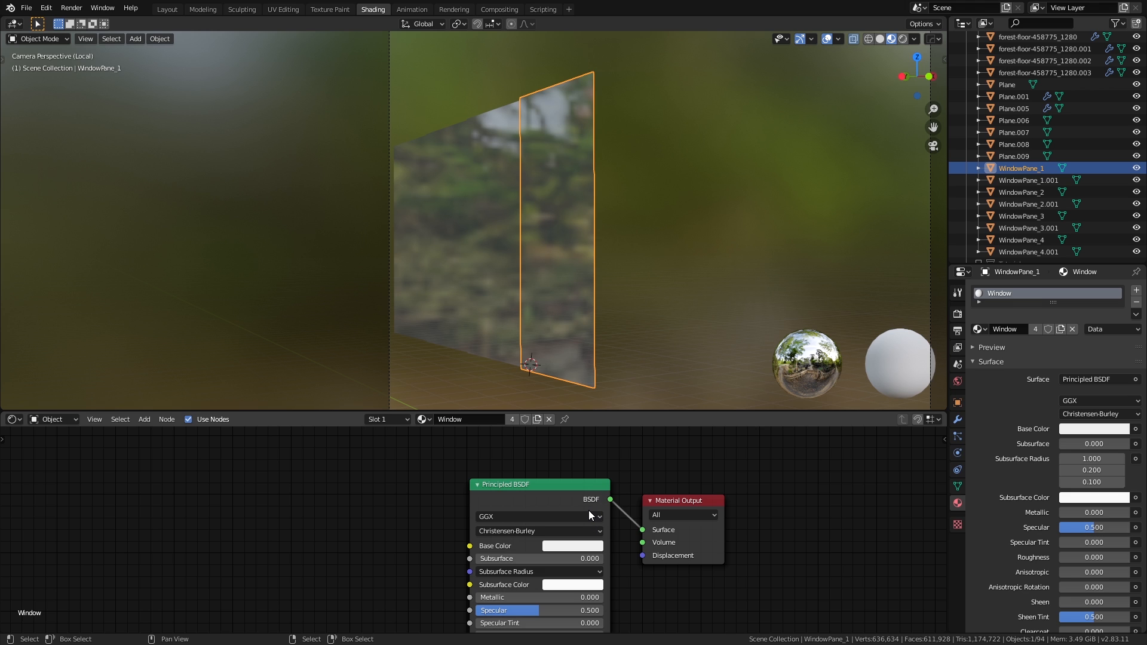
Step: Try an IOR of 6.250 and transmission values of 1 and 0 on the Window material
scroll(589, 510, up, 3)
drag(589, 507, 436, 507)
middle_drag(592, 592, 604, 483)
scroll(560, 543, up, 2)
mouse_move(561, 543)
middle_down()
mouse_move(583, 545)
mouse_move(572, 518)
mouse_move(572, 539)
middle_up()
drag(586, 506, 753, 506)
drag(586, 526, 383, 526)
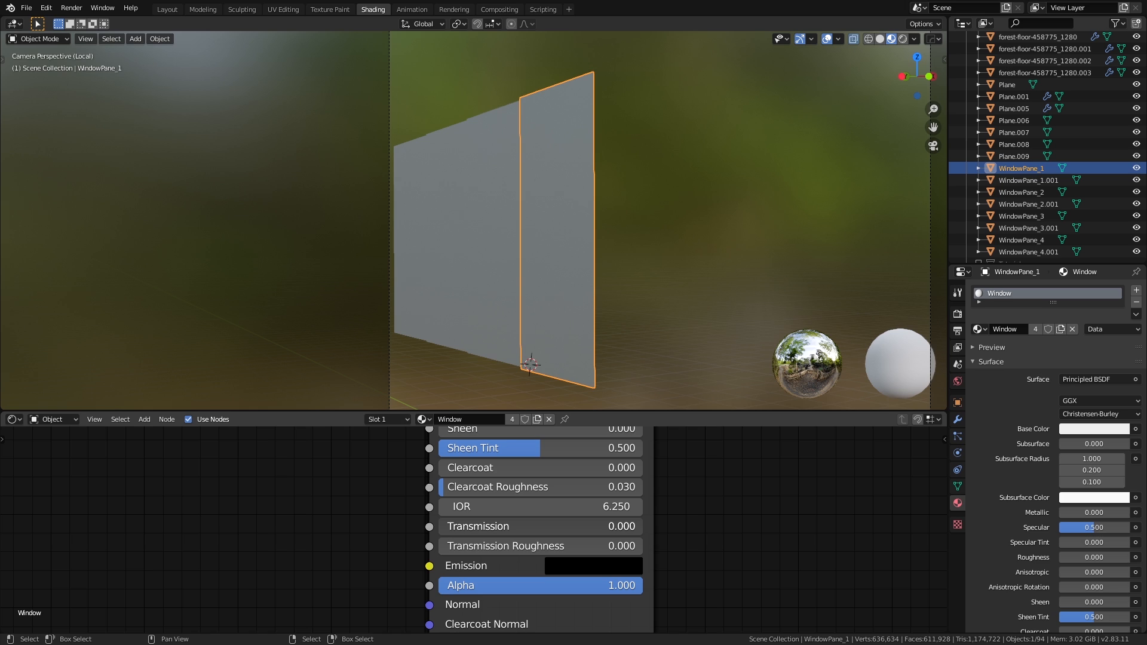
drag(383, 526, 645, 526)
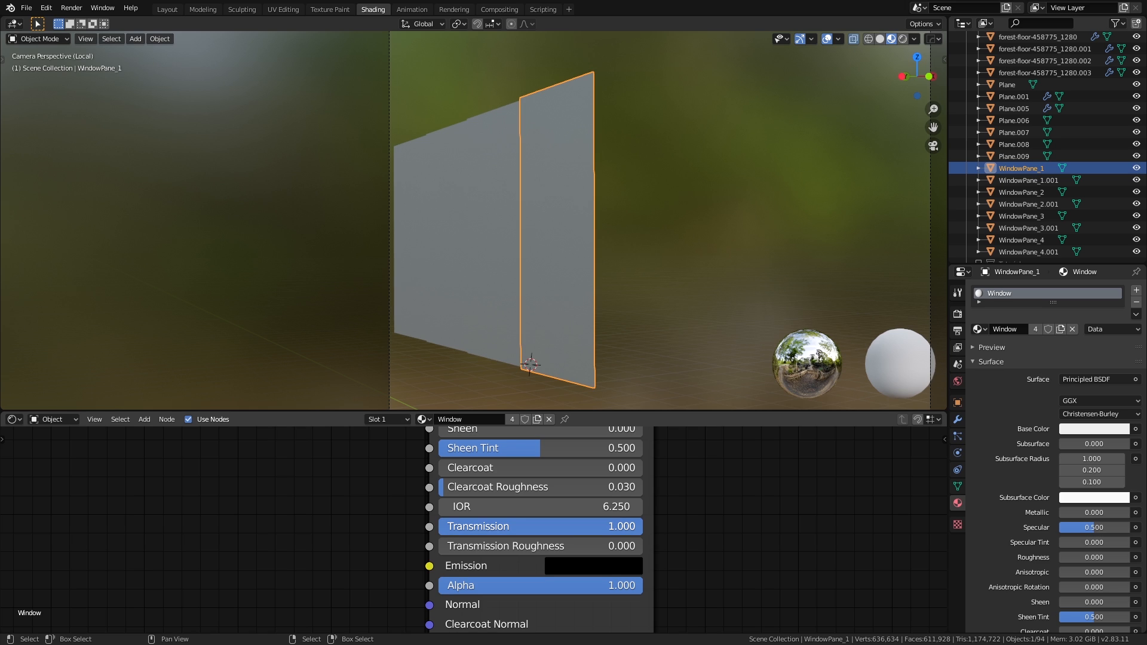
click(616, 530)
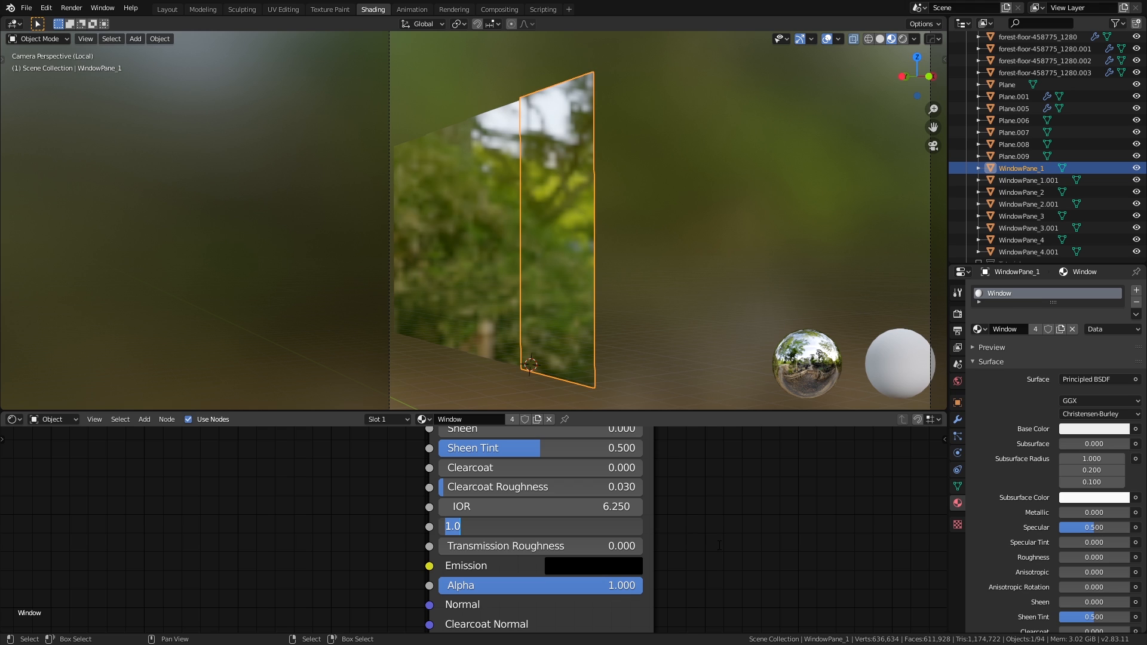
text(0)
key(Return)
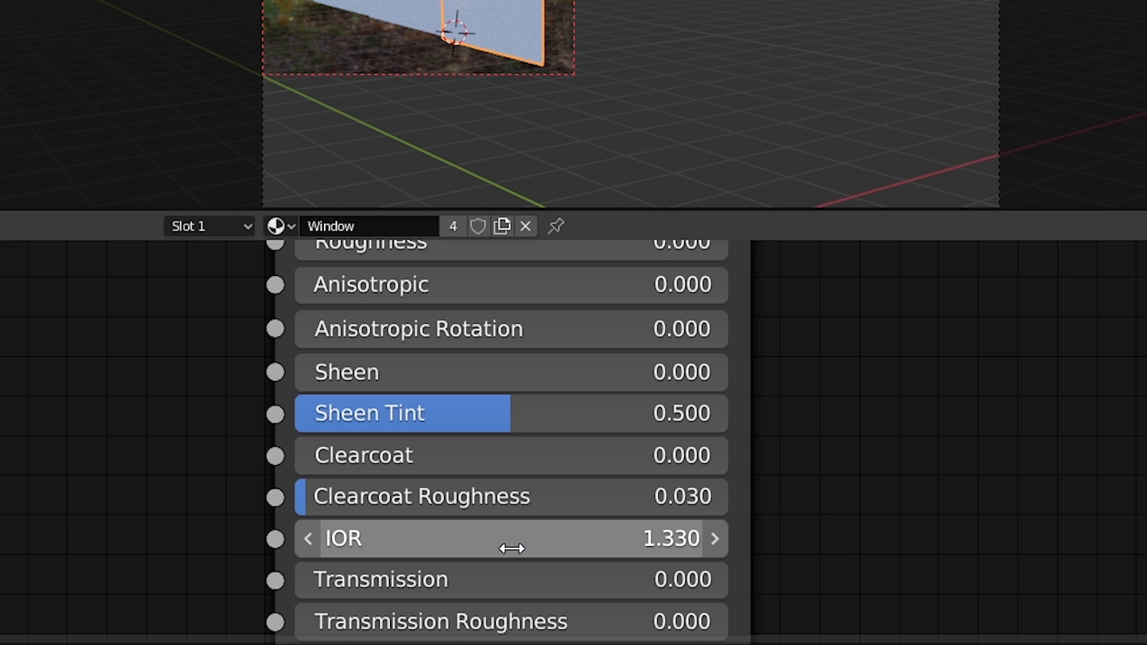
Step: Set the Window material's IOR to 1.15 and its transmission to 0.85
click(543, 582)
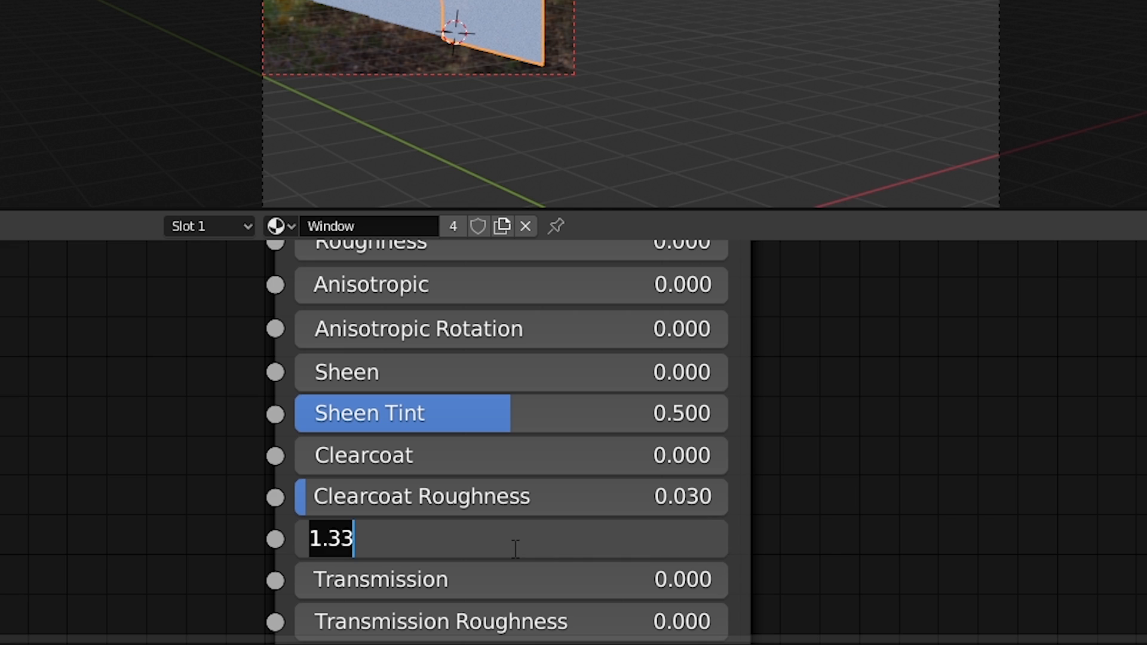
text(1.15)
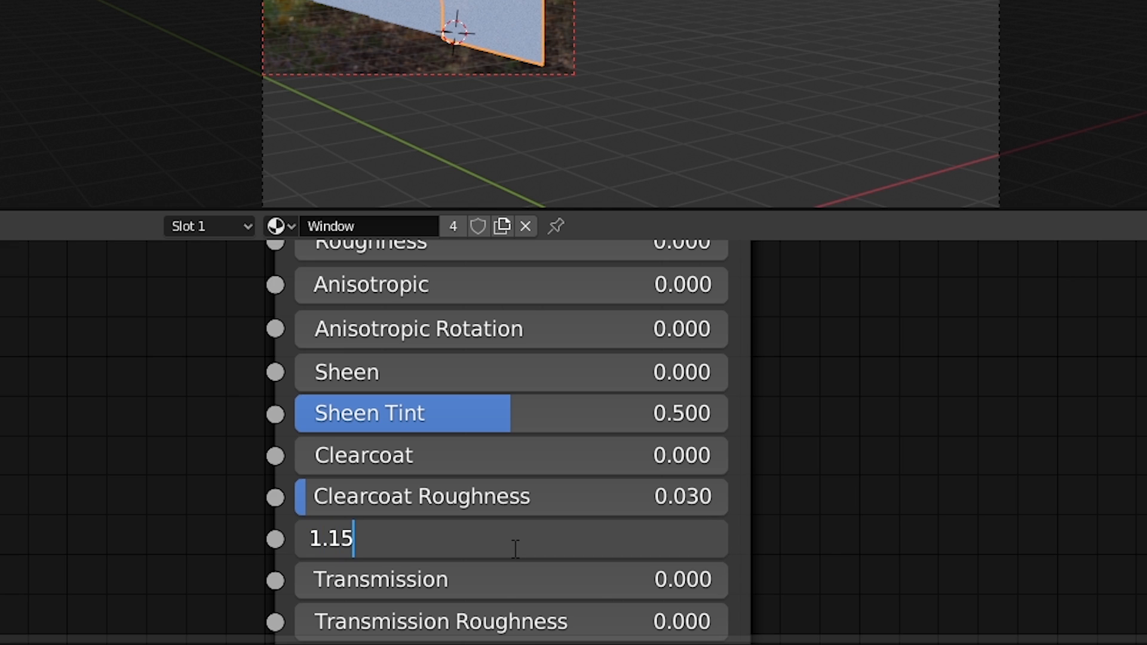
key(Tab)
text(.85)
key(Return)
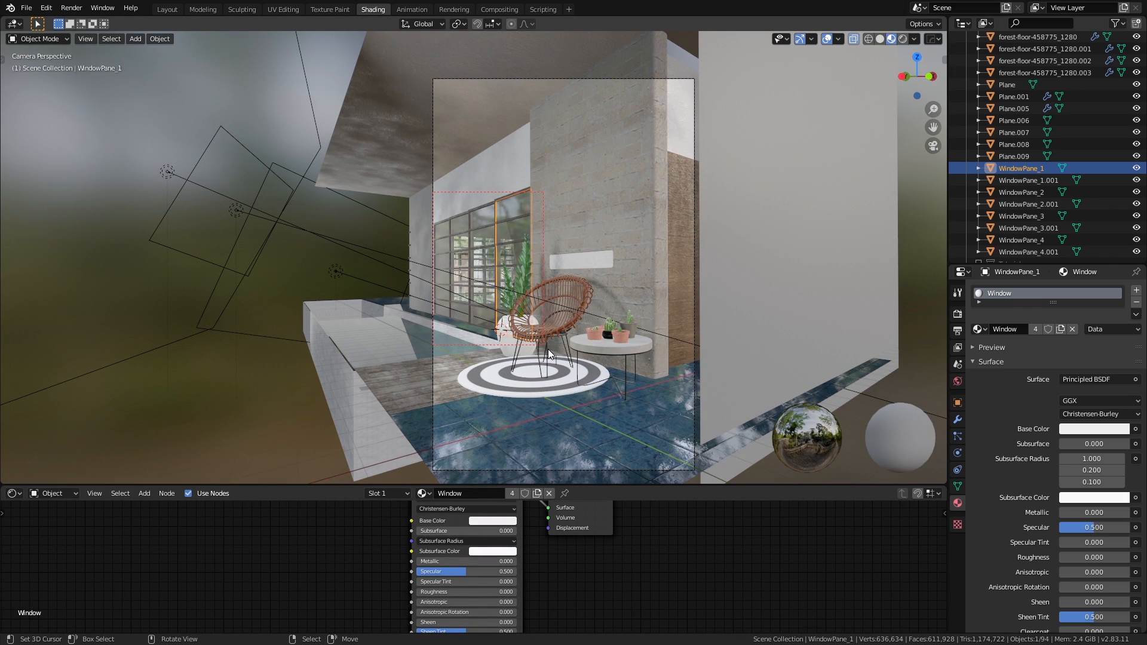
Step: Select the area lights Area.001 and Area.002 by the windows and pool in turn to compare their light settings
mouse_move(547, 348)
middle_down()
mouse_move(559, 374)
mouse_move(571, 368)
mouse_move(543, 364)
middle_up()
right_click(489, 346)
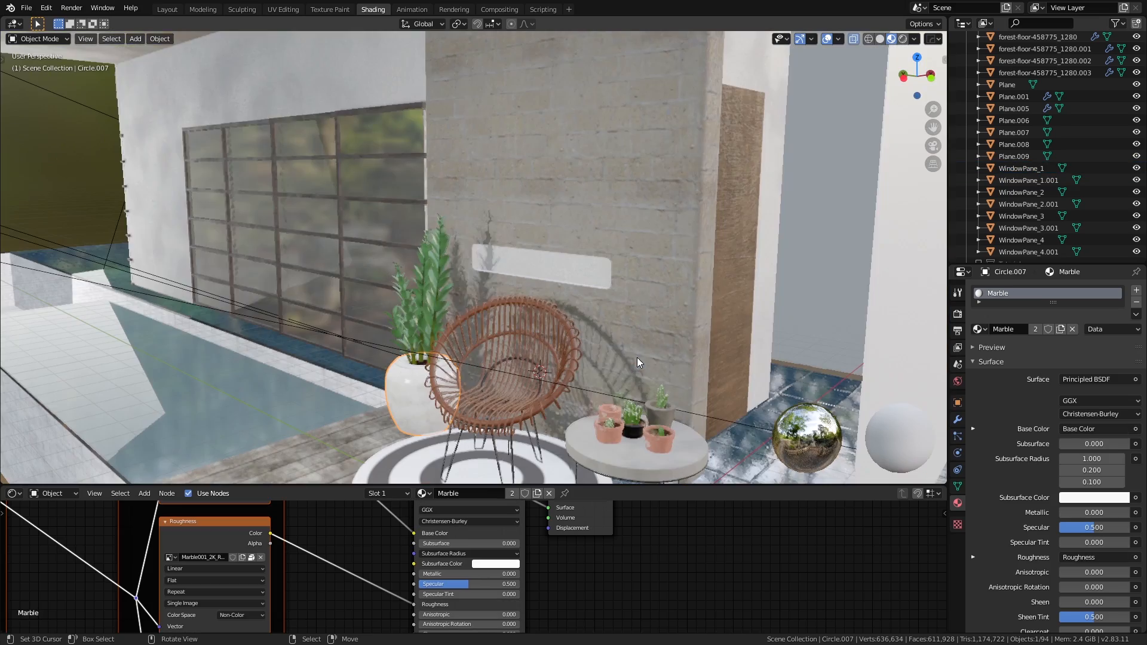
middle_drag(608, 361, 752, 363)
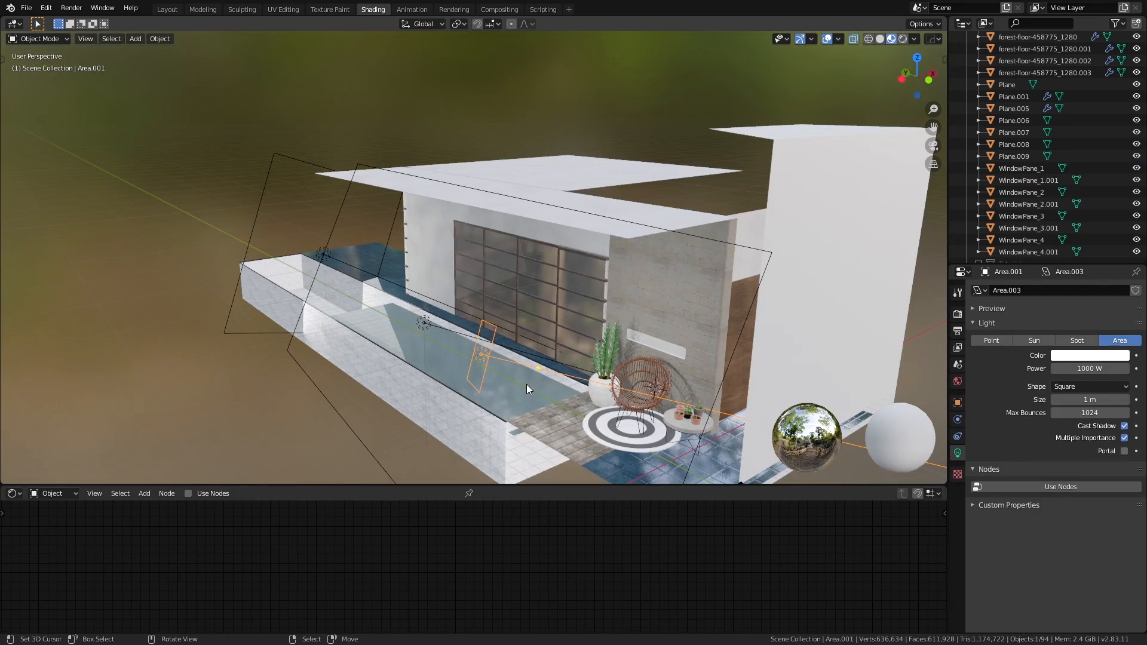
scroll(526, 385, up, 5)
mouse_move(490, 338)
middle_down()
mouse_move(568, 345)
mouse_move(565, 360)
mouse_move(478, 325)
middle_up()
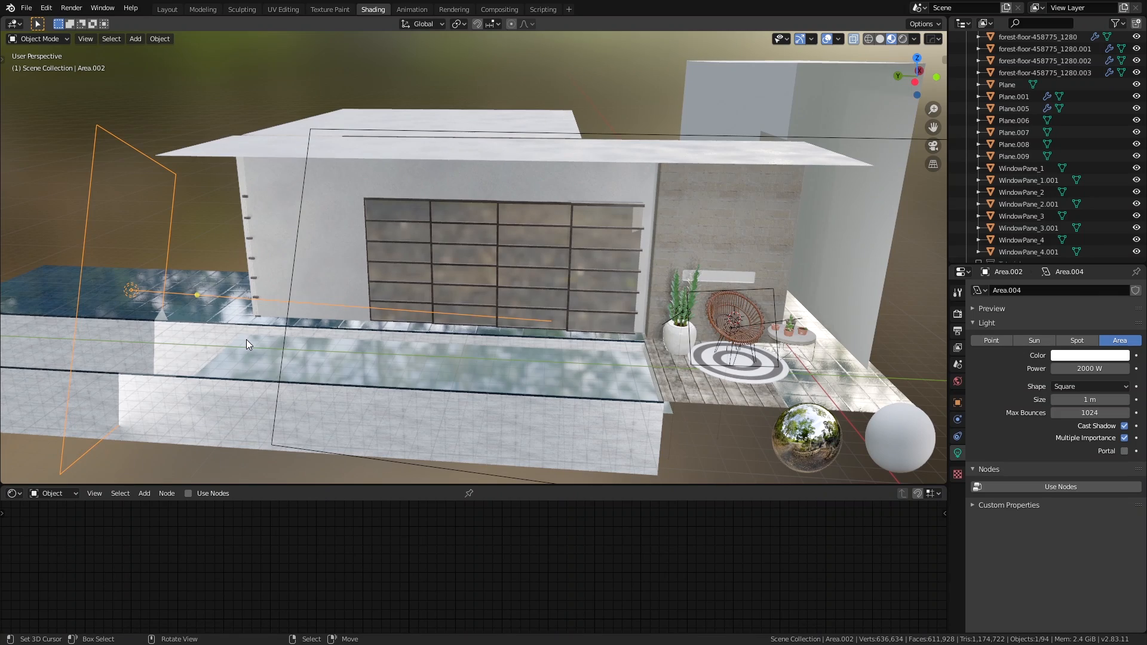
Step: Mark the chair's edges and its shadow on the concrete wall with annotations in camera view, and erase the annotations
scroll(246, 339, down, 4)
mouse_move(435, 297)
middle_down()
mouse_move(383, 292)
mouse_move(637, 328)
middle_up()
scroll(414, 302, up, 2)
key(g)
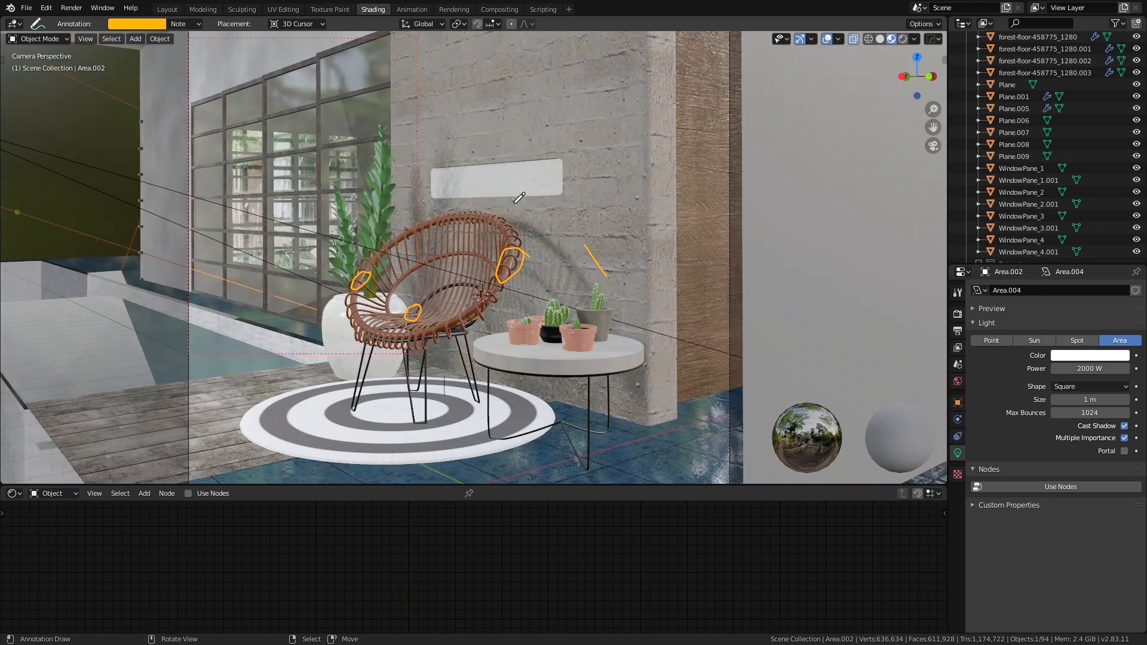
drag(603, 265, 585, 249)
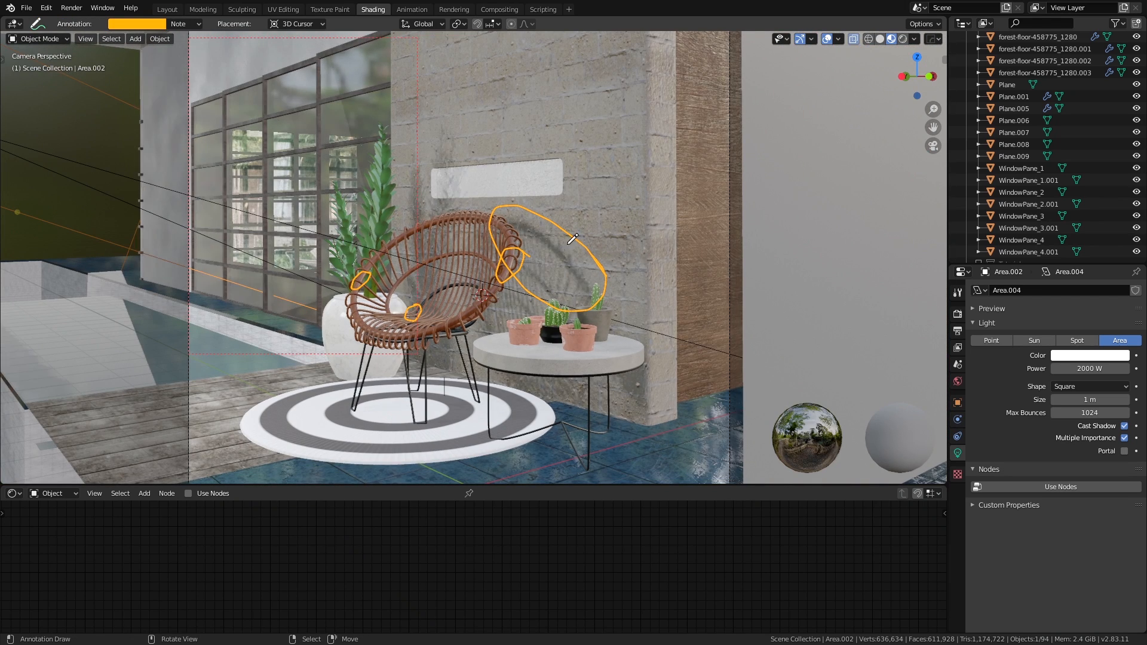
ctrl+drag(624, 298, 553, 203)
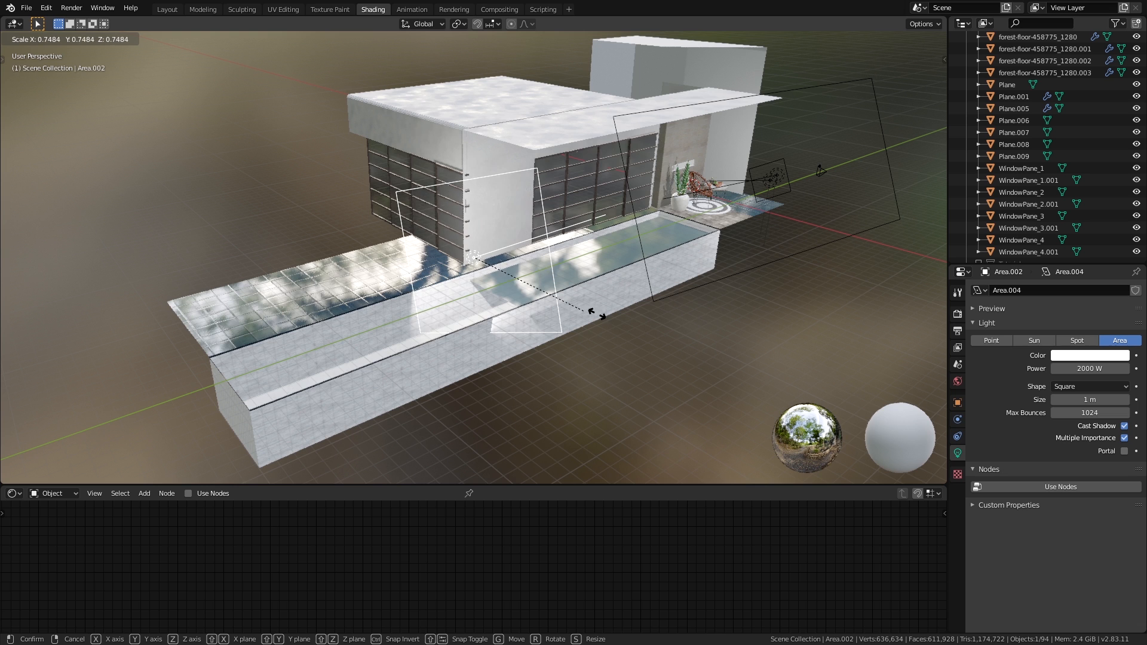
Step: Rescale the Area.002 light at the far end of the pool and review the light placement around the house in solid shading
click(663, 324)
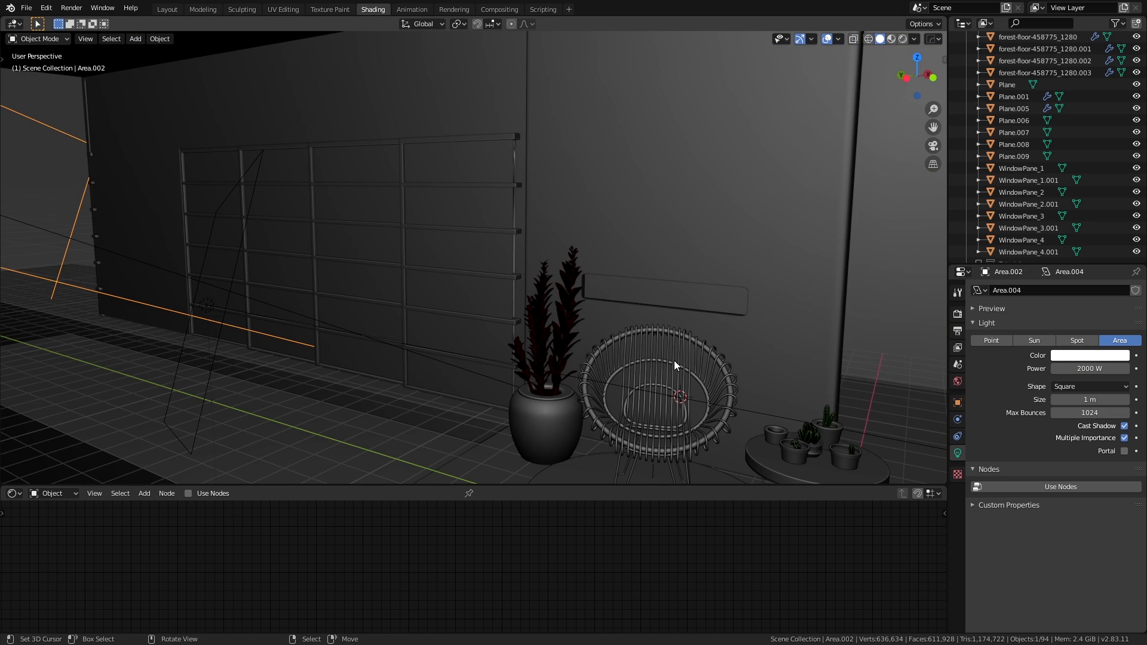
middle_drag(674, 360, 626, 381)
scroll(641, 372, up, 2)
scroll(642, 372, down, 6)
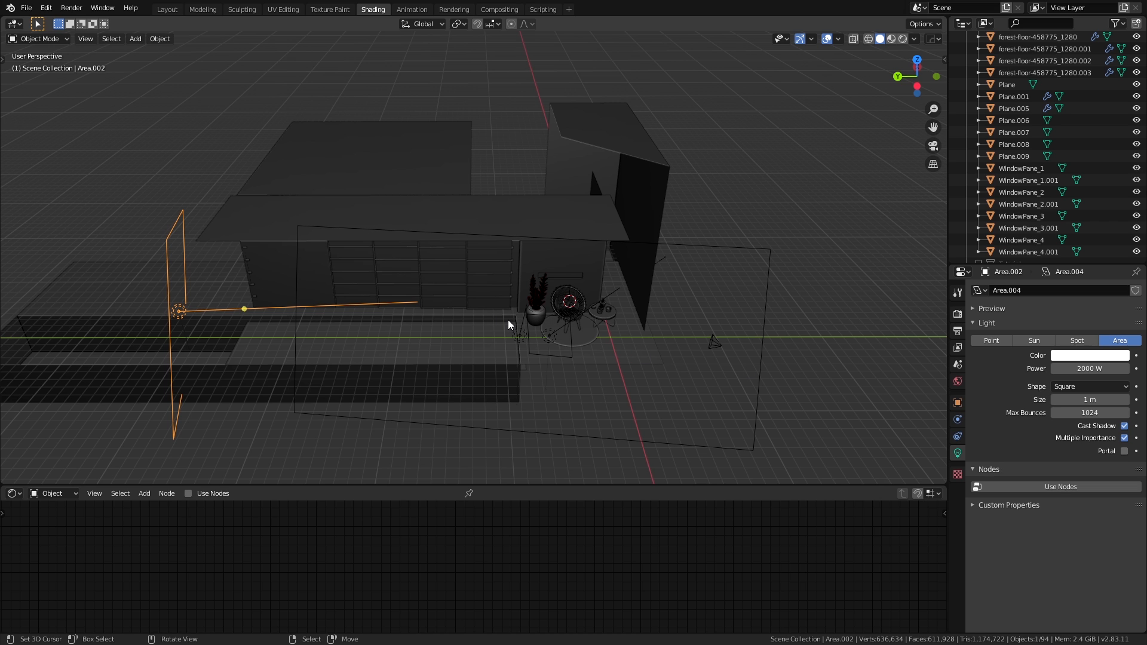
middle_drag(510, 320, 566, 363)
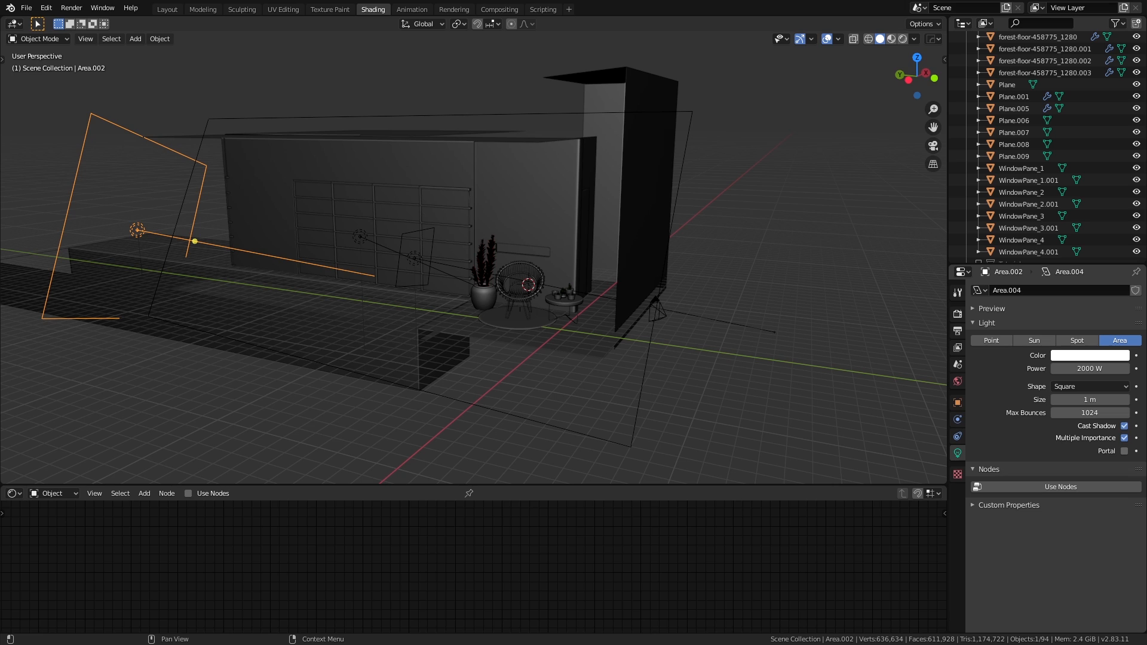